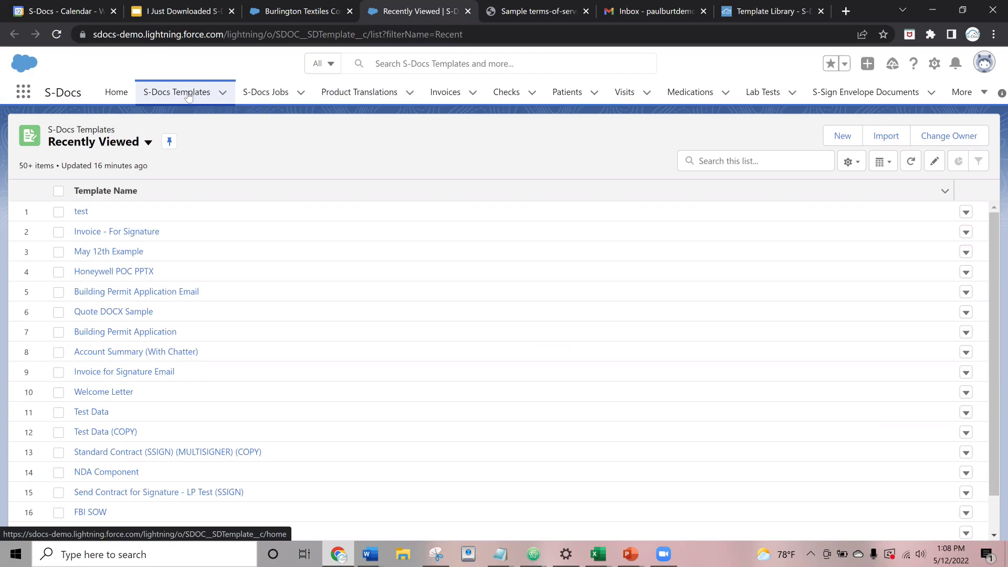
- Start a new S-Docs template named 'Webinar Test Template', leaving the category unset
{"action": "left_click", "coordinate": [837, 137]}
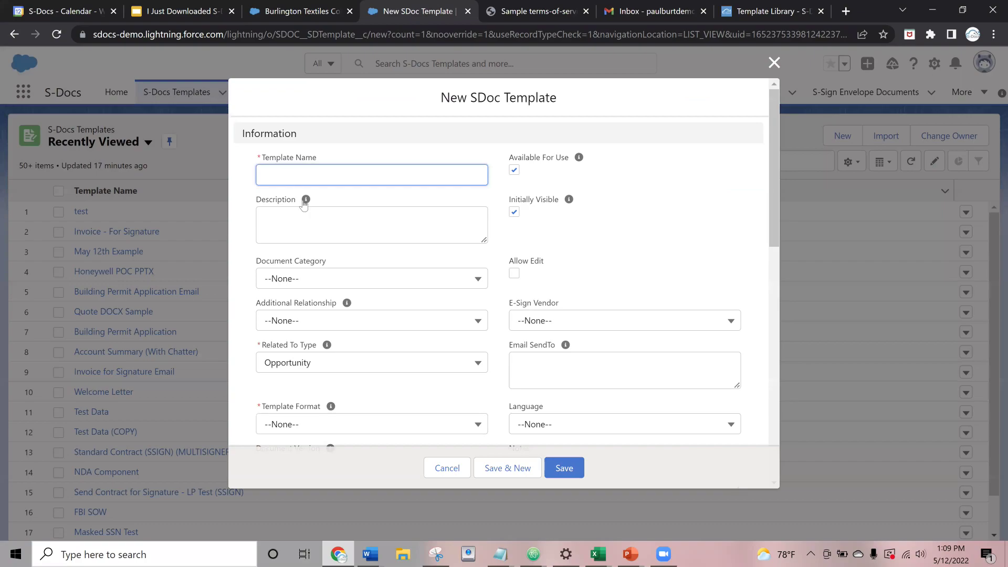
{"action": "mouse_move", "coordinate": [304, 203]}
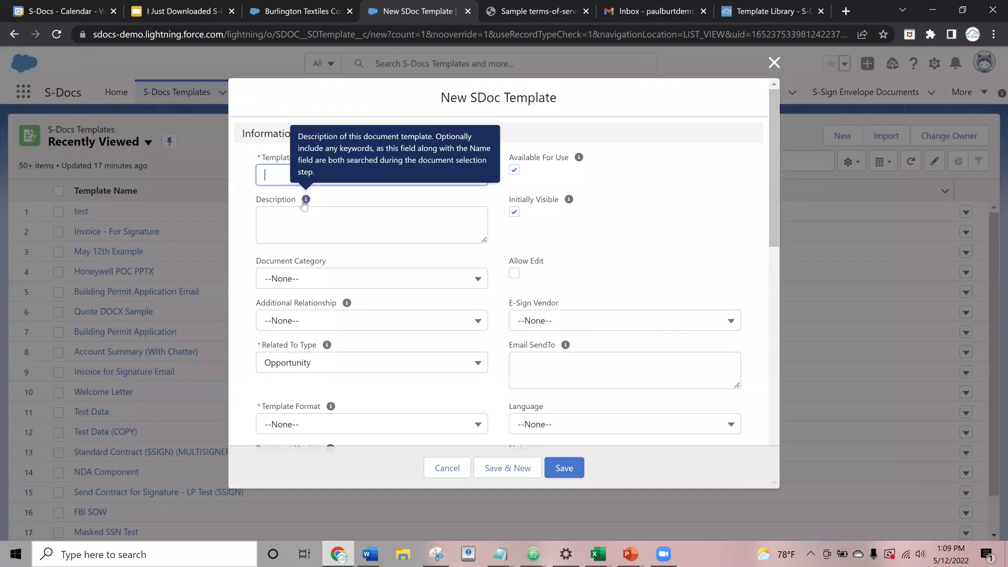
{"action": "type", "text": "T"}
{"action": "key", "text": "BackSpace"}
{"action": "scroll", "coordinate": [268, 199], "scroll_direction": "down", "scroll_amount": 3}
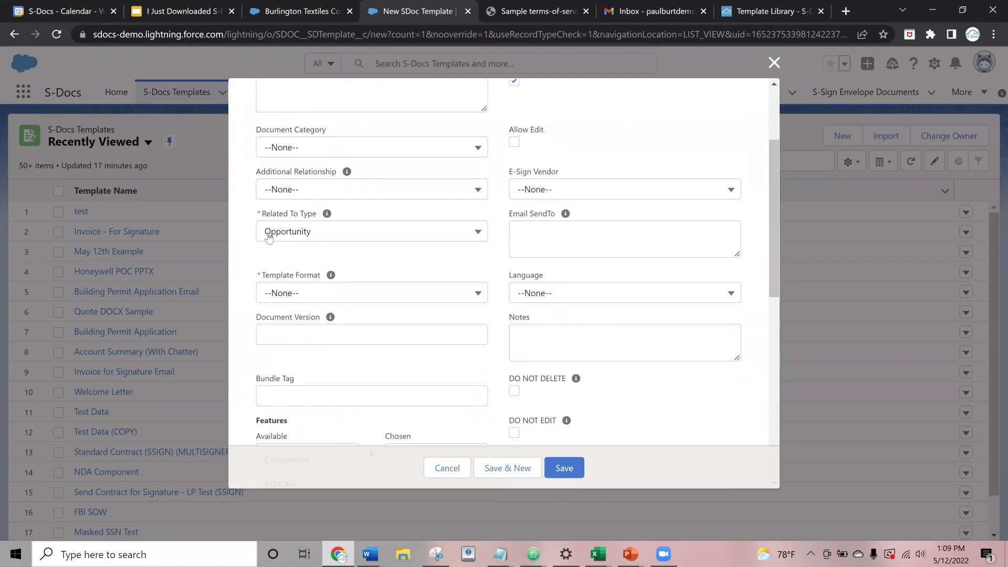
{"action": "scroll", "coordinate": [284, 239], "scroll_direction": "up", "scroll_amount": 3}
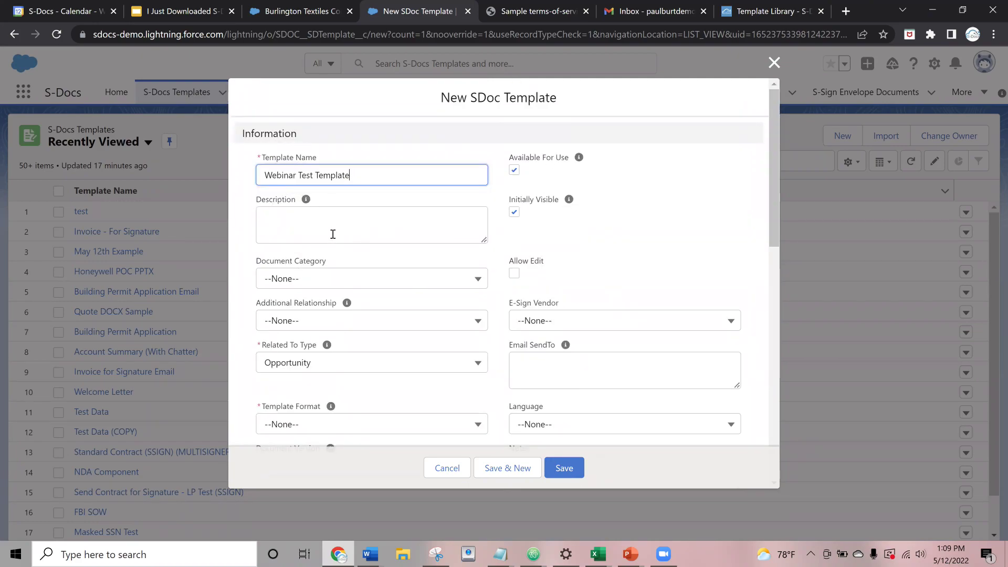
{"action": "scroll", "coordinate": [333, 235], "scroll_direction": "down", "scroll_amount": 1}
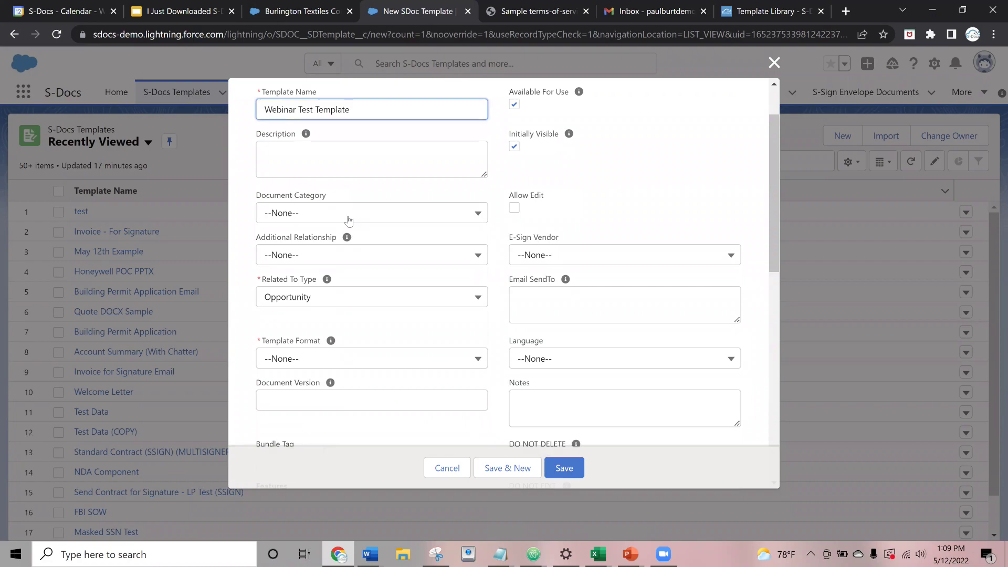
{"action": "left_click", "coordinate": [348, 213]}
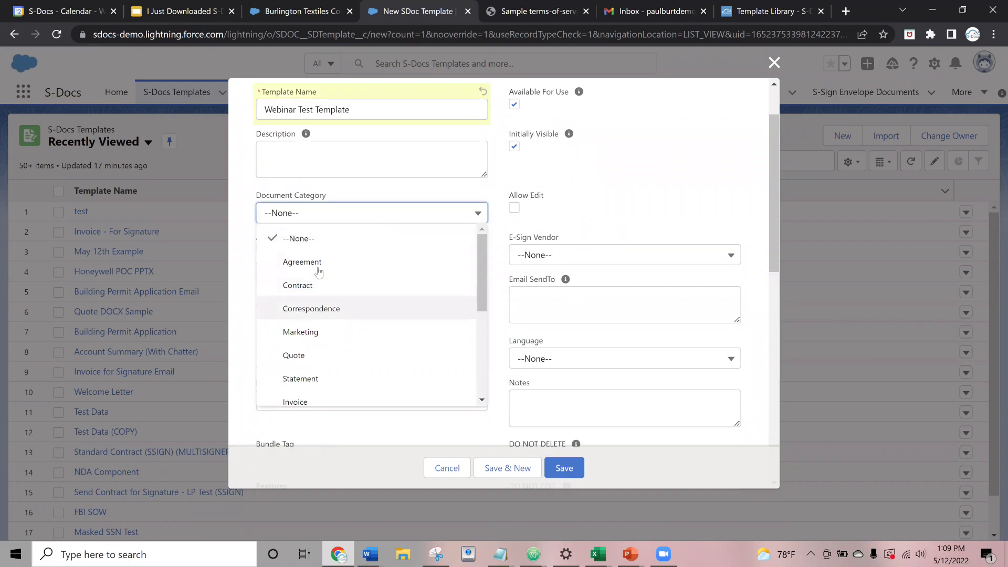
{"action": "left_click", "coordinate": [357, 212]}
{"action": "left_click", "coordinate": [282, 148]}
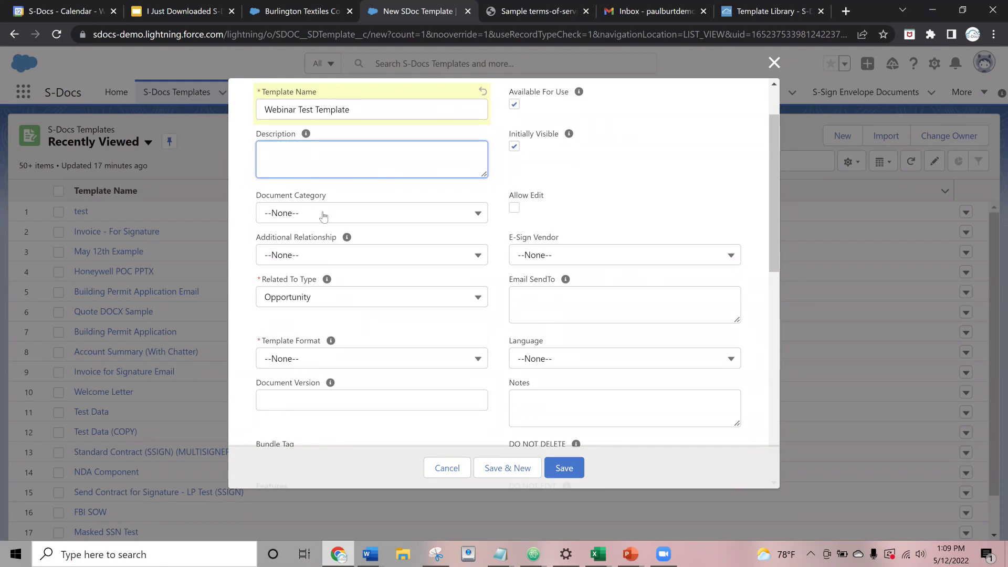
{"action": "scroll", "coordinate": [320, 210], "scroll_direction": "down", "scroll_amount": 1}
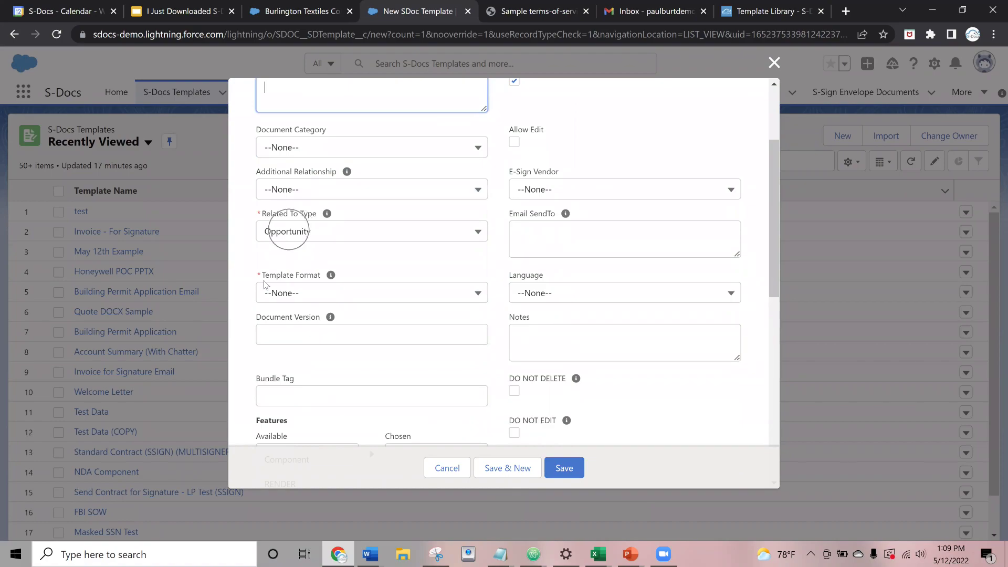
- Keep Opportunity as the template's Related To Type
{"action": "left_click", "coordinate": [289, 238]}
{"action": "scroll", "coordinate": [303, 310], "scroll_direction": "up", "scroll_amount": 1}
{"action": "scroll", "coordinate": [302, 307], "scroll_direction": "down", "scroll_amount": 1}
{"action": "scroll", "coordinate": [300, 302], "scroll_direction": "up", "scroll_amount": 1}
{"action": "scroll", "coordinate": [298, 307], "scroll_direction": "down", "scroll_amount": 1}
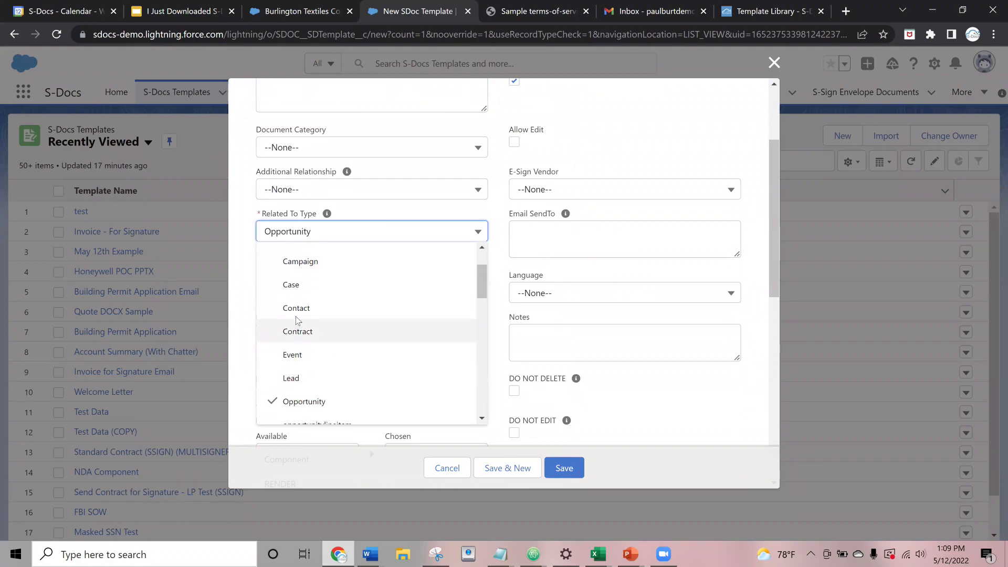
{"action": "scroll", "coordinate": [347, 311], "scroll_direction": "up", "scroll_amount": 1}
{"action": "scroll", "coordinate": [345, 318], "scroll_direction": "down", "scroll_amount": 2}
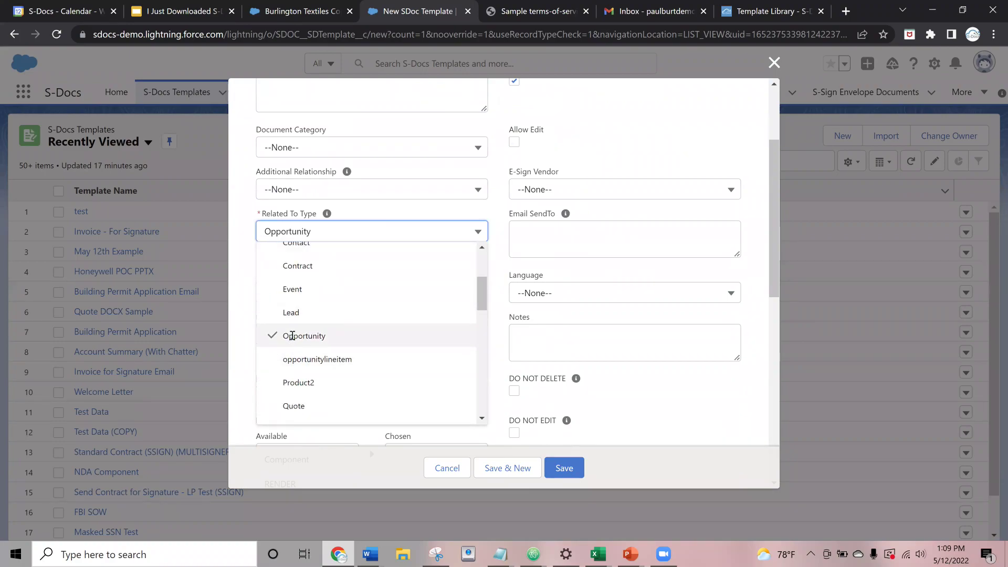
{"action": "left_click", "coordinate": [293, 335]}
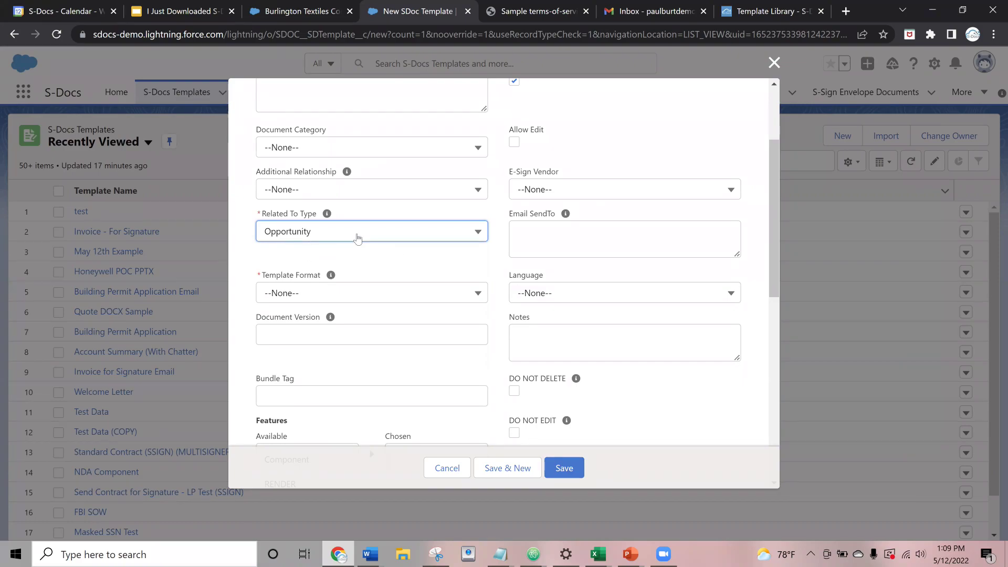
- Set the Template Format to PDF and save the new template
{"action": "scroll", "coordinate": [302, 257], "scroll_direction": "down", "scroll_amount": 1}
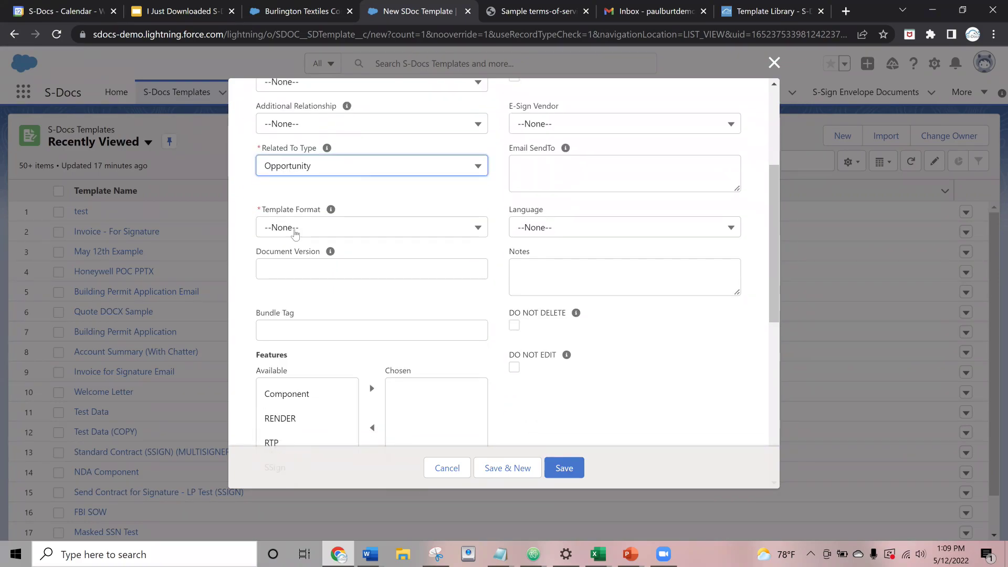
{"action": "left_click", "coordinate": [324, 231]}
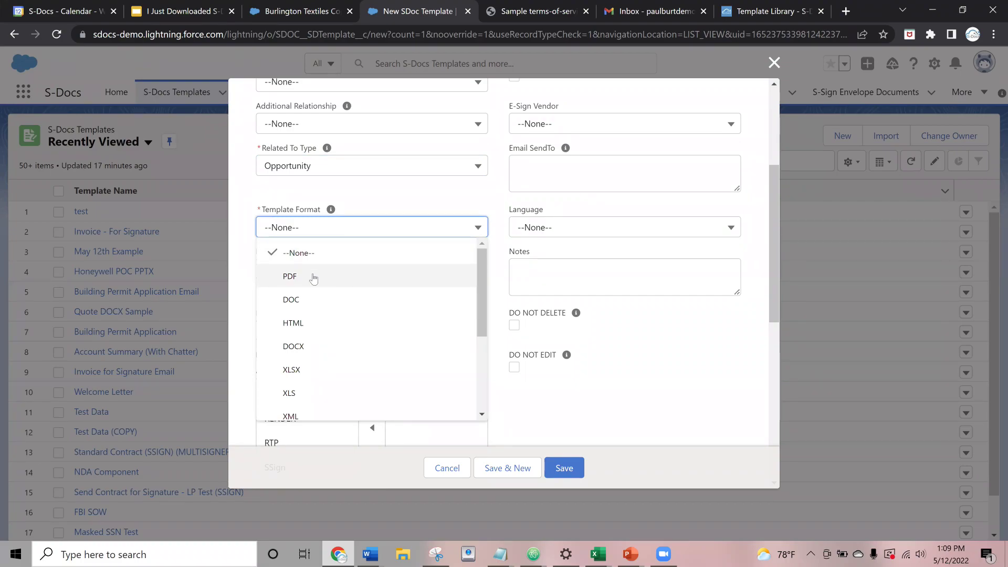
{"action": "left_click", "coordinate": [313, 278]}
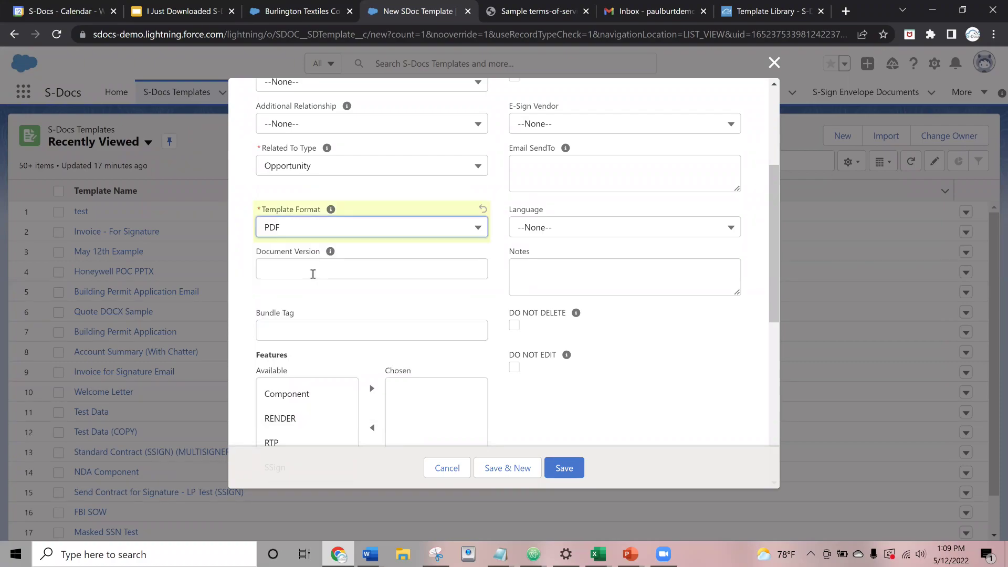
{"action": "left_click", "coordinate": [307, 229]}
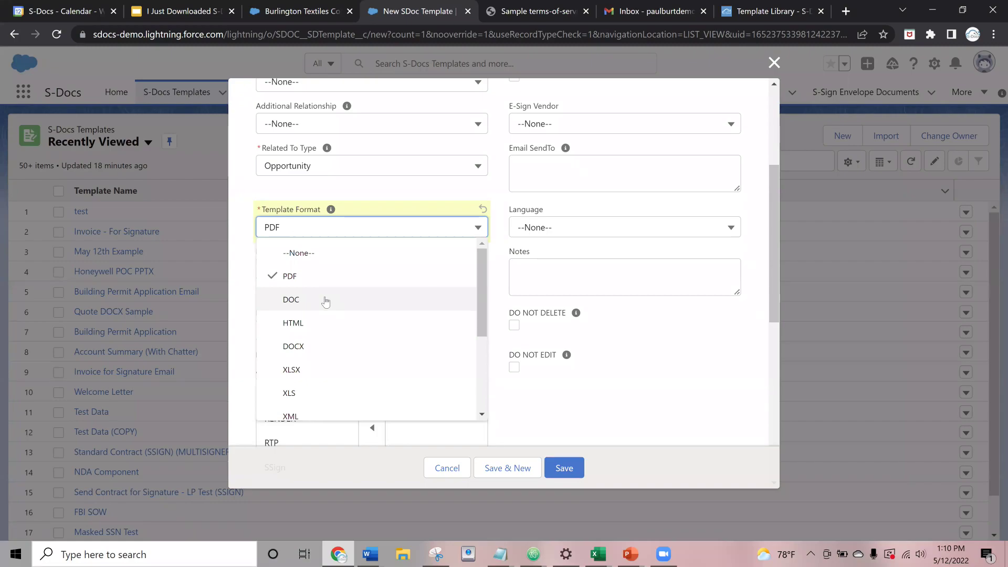
{"action": "scroll", "coordinate": [326, 301], "scroll_direction": "down", "scroll_amount": 5}
{"action": "scroll", "coordinate": [326, 300], "scroll_direction": "up", "scroll_amount": 5}
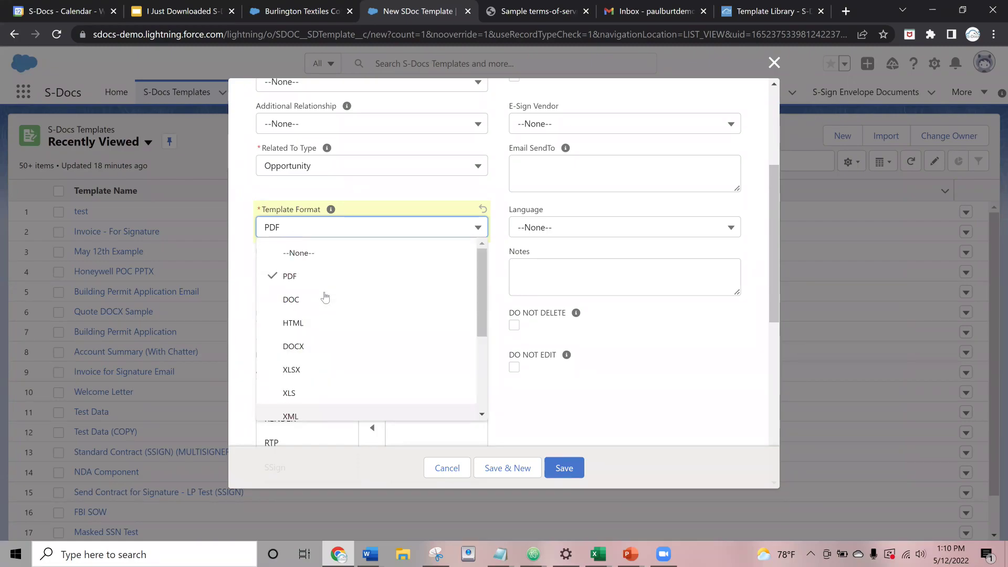
{"action": "left_click", "coordinate": [369, 278]}
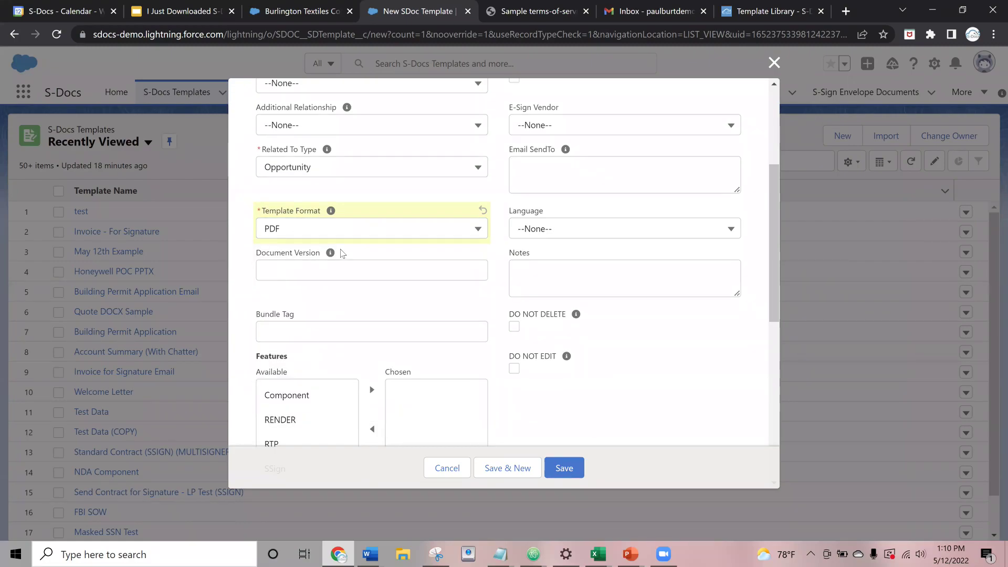
{"action": "scroll", "coordinate": [336, 262], "scroll_direction": "up", "scroll_amount": 3}
{"action": "left_click", "coordinate": [562, 463]}
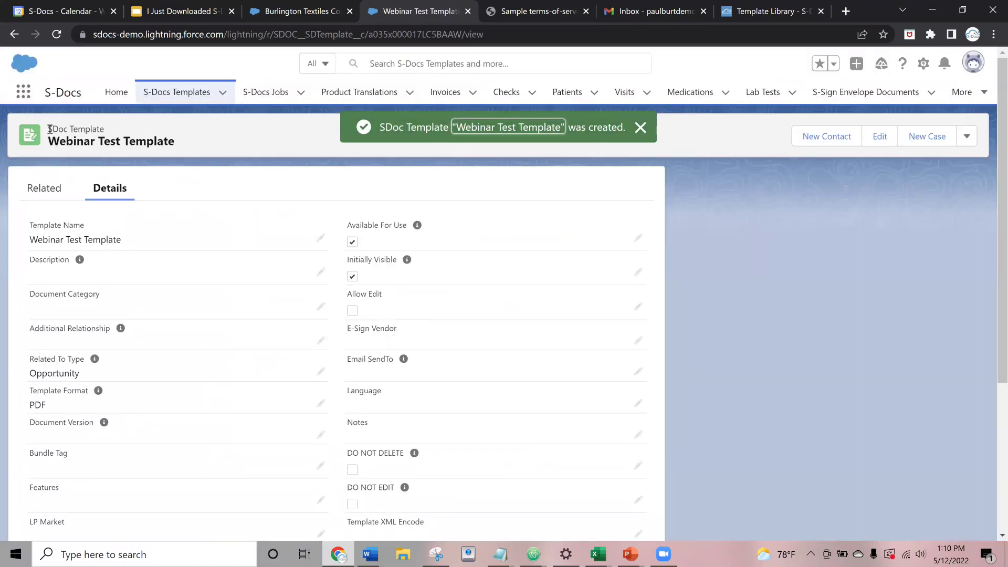
- Open the Template Editor for Webinar Test Template from the record's actions menu
{"action": "left_click_drag", "start_coordinate": [50, 129], "coordinate": [103, 127]}
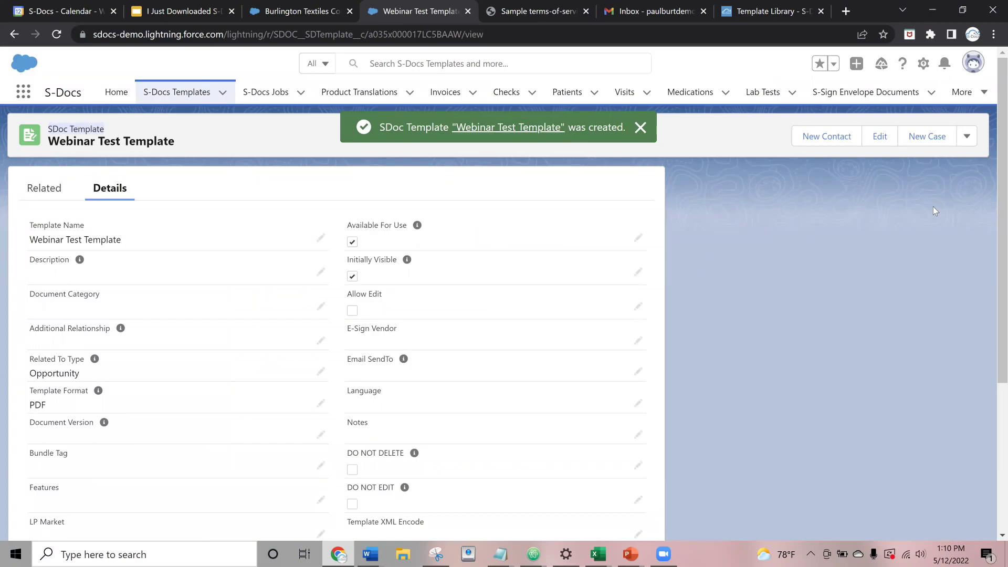
{"action": "left_click", "coordinate": [966, 136]}
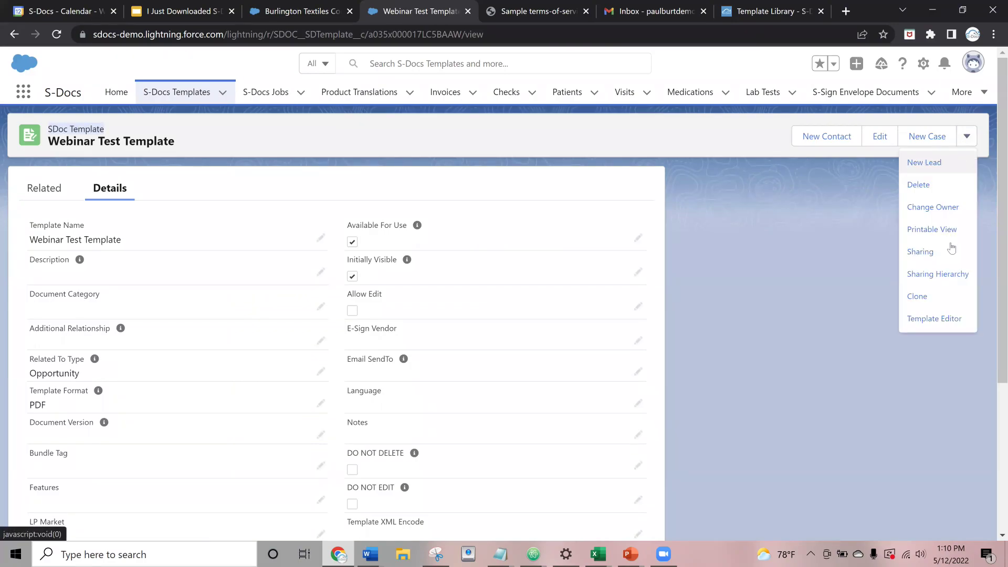
{"action": "left_click", "coordinate": [908, 281]}
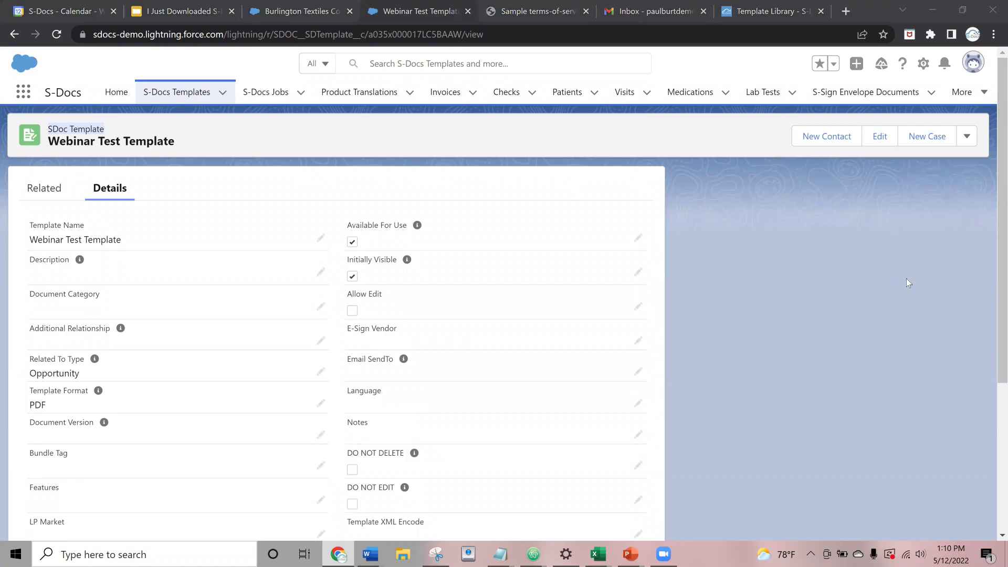
{"action": "left_click", "coordinate": [966, 136]}
{"action": "left_click", "coordinate": [931, 319]}
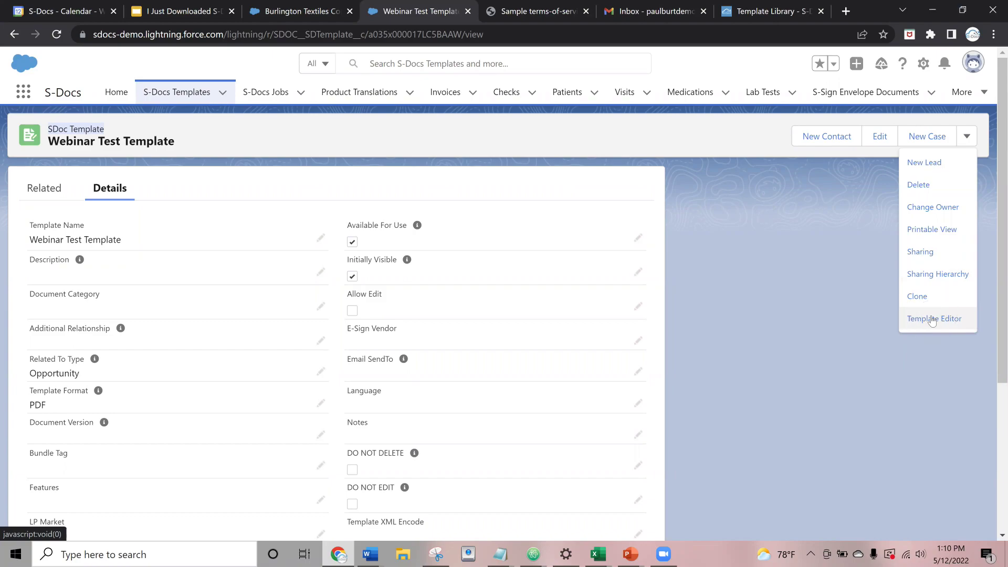
{"action": "left_click", "coordinate": [932, 319]}
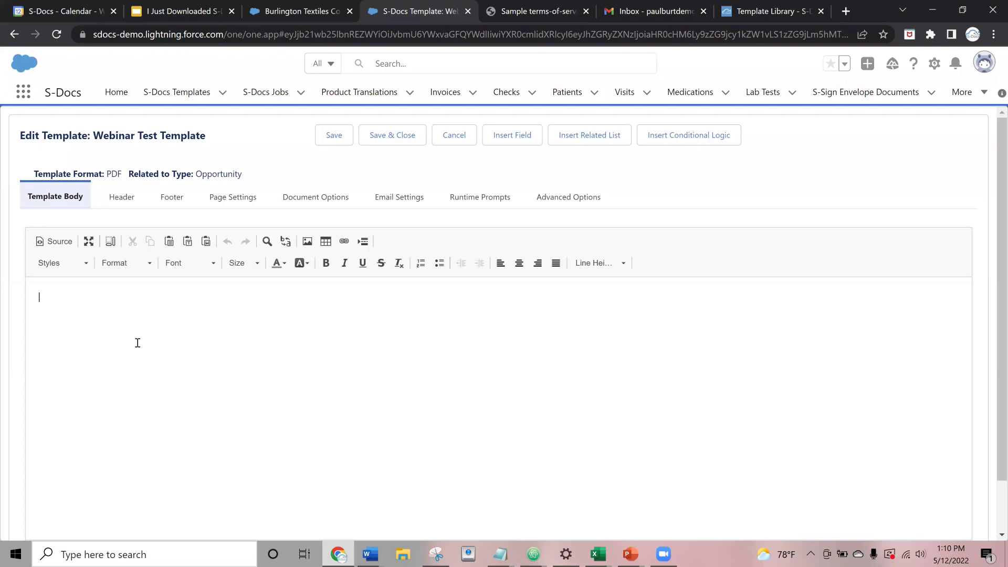
{"action": "scroll", "coordinate": [137, 343], "scroll_direction": "down", "scroll_amount": 1}
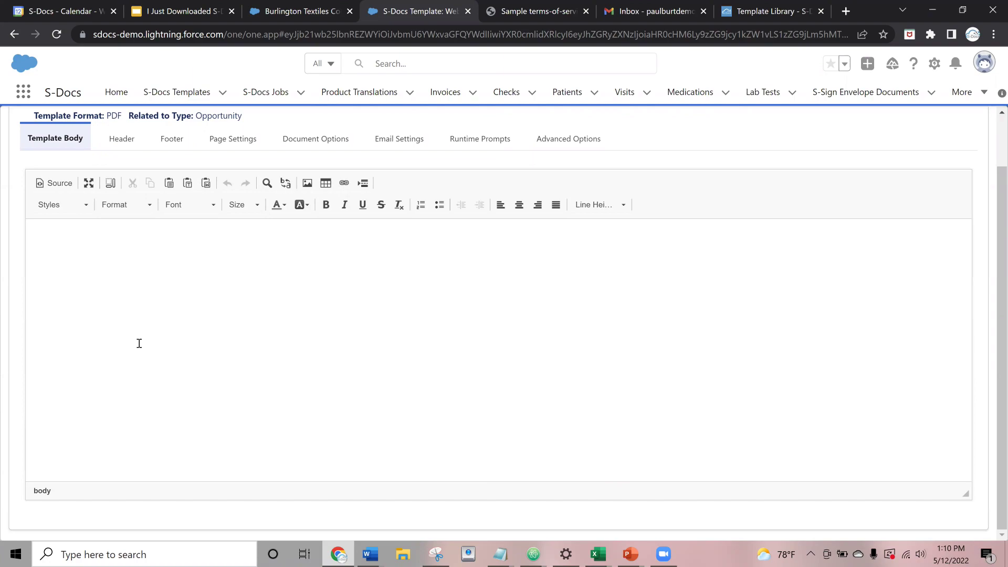
{"action": "scroll", "coordinate": [251, 174], "scroll_direction": "up", "scroll_amount": 1}
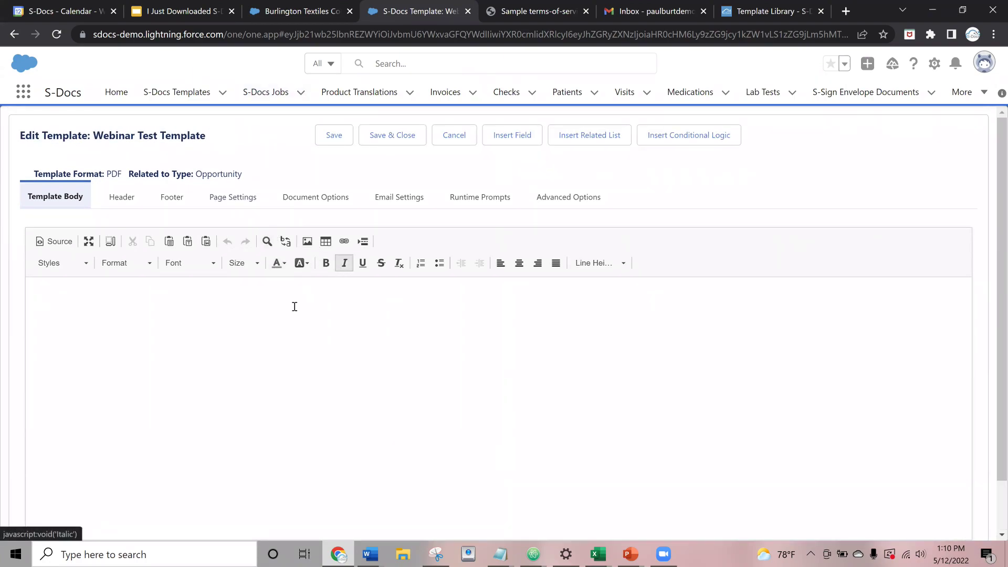
{"action": "scroll", "coordinate": [286, 309], "scroll_direction": "down", "scroll_amount": 1}
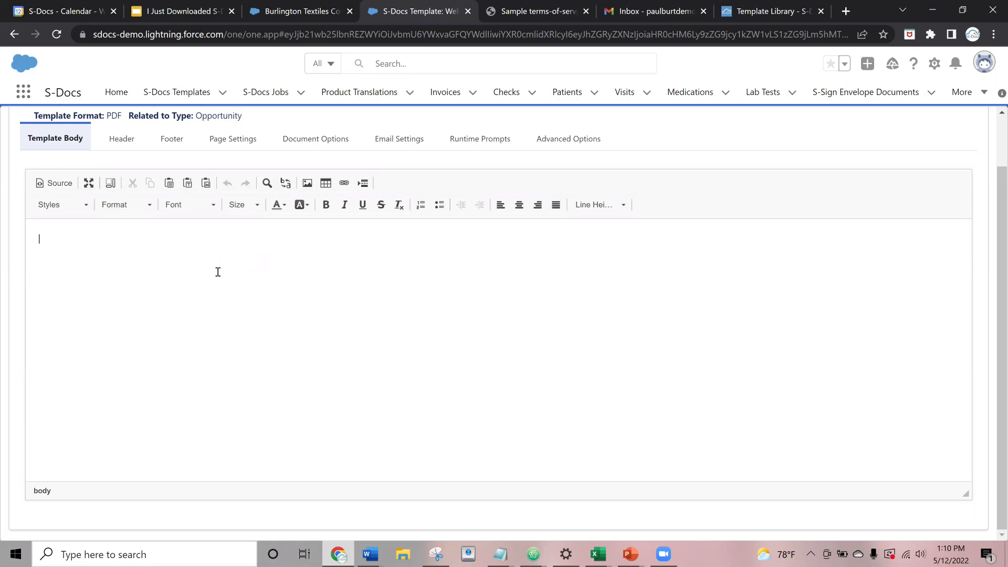
{"action": "scroll", "coordinate": [218, 271], "scroll_direction": "up", "scroll_amount": 1}
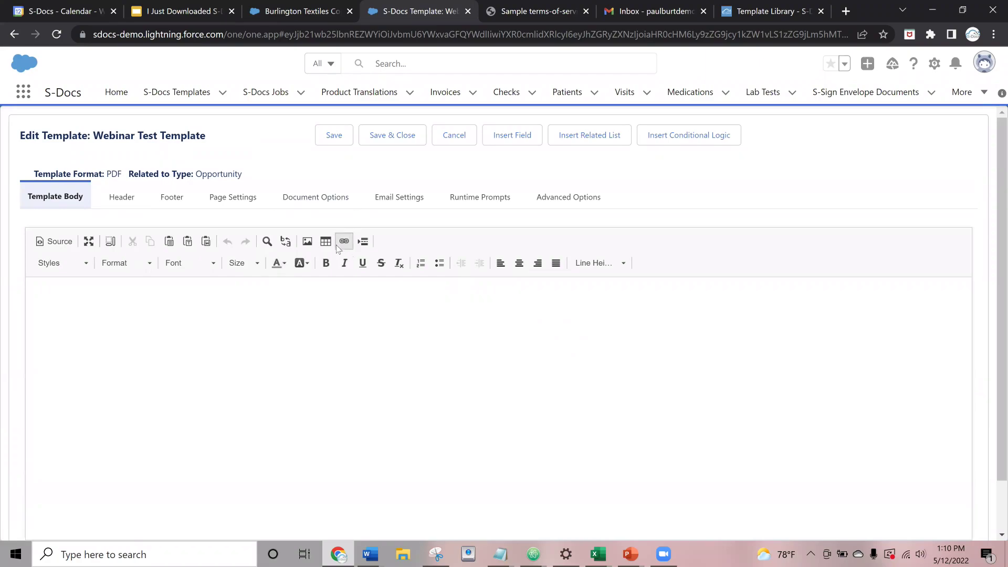
- Type a centered 'Quote' heading on the first body line and select it
{"action": "left_click", "coordinate": [526, 267]}
{"action": "type", "text": "Quote"}
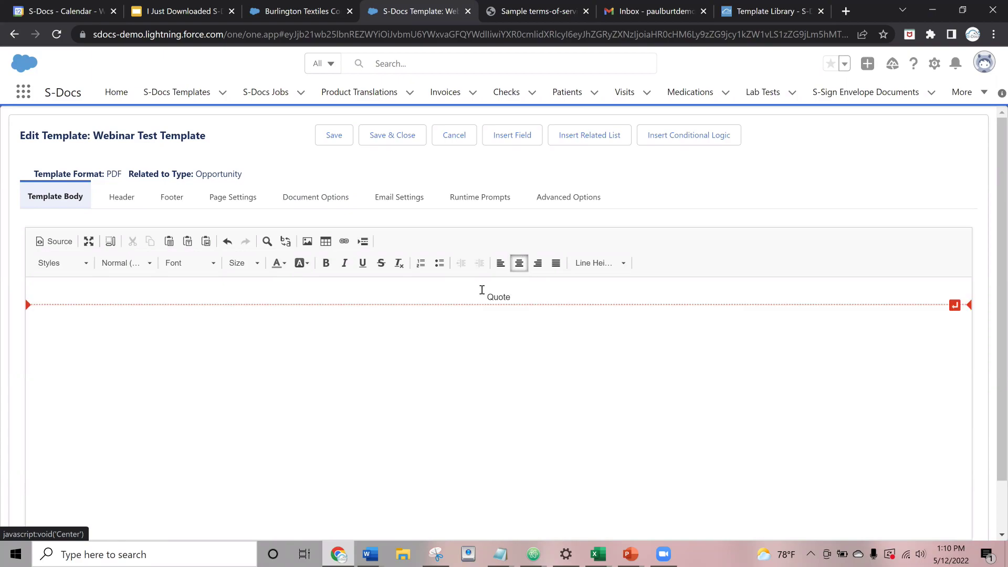
{"action": "left_click", "coordinate": [488, 295]}
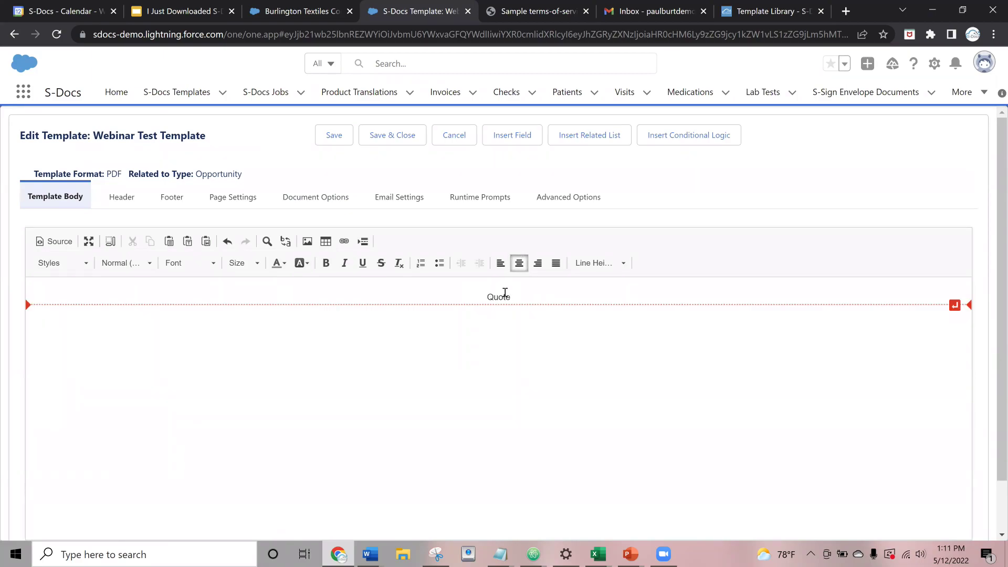
{"action": "double_click", "coordinate": [497, 297]}
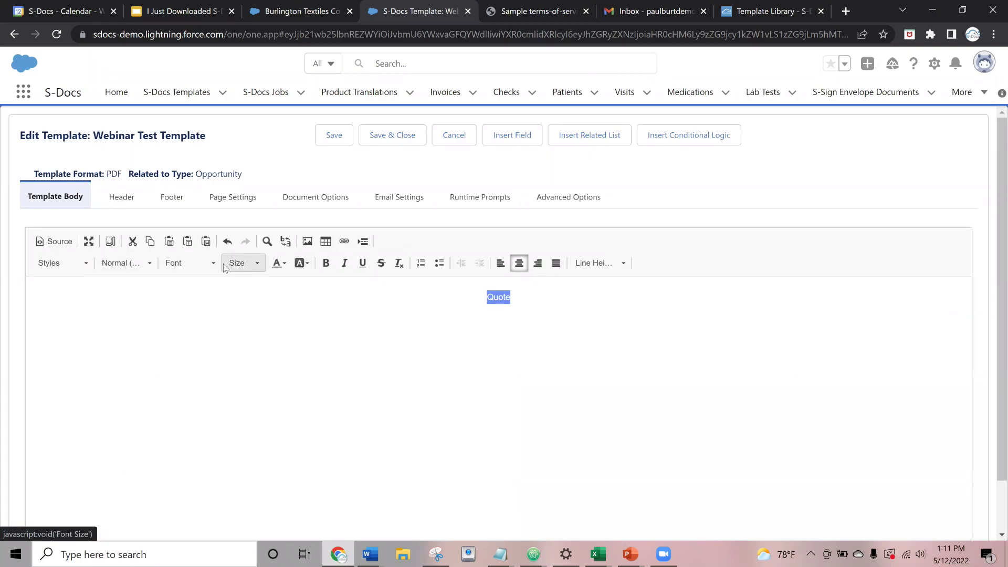
- Make the Quote heading size 14 in lime green, with an empty line above it
{"action": "left_click", "coordinate": [239, 263]}
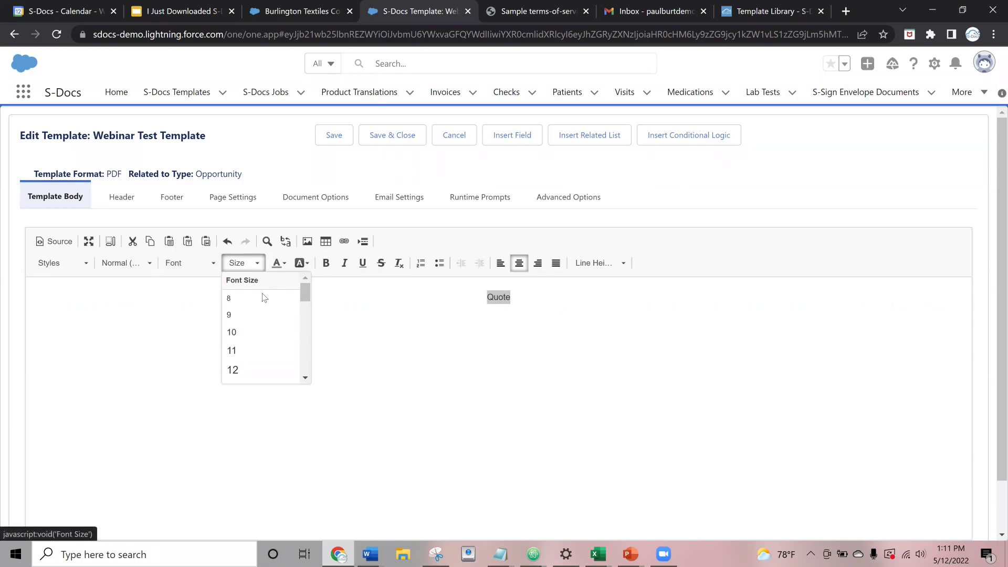
{"action": "scroll", "coordinate": [251, 367], "scroll_direction": "down", "scroll_amount": 1}
{"action": "scroll", "coordinate": [251, 357], "scroll_direction": "down", "scroll_amount": 2}
{"action": "left_click", "coordinate": [250, 344]}
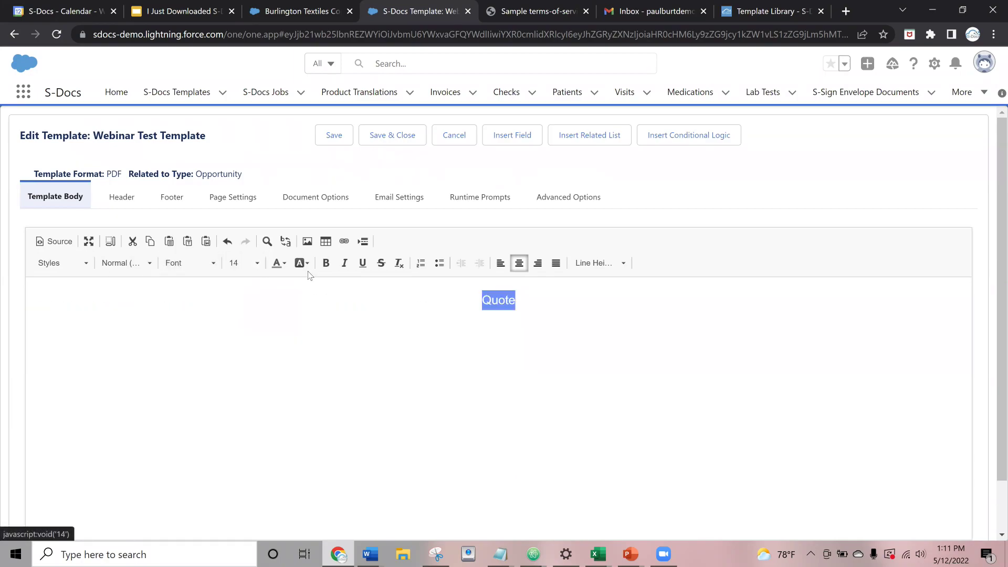
{"action": "left_click", "coordinate": [277, 263]}
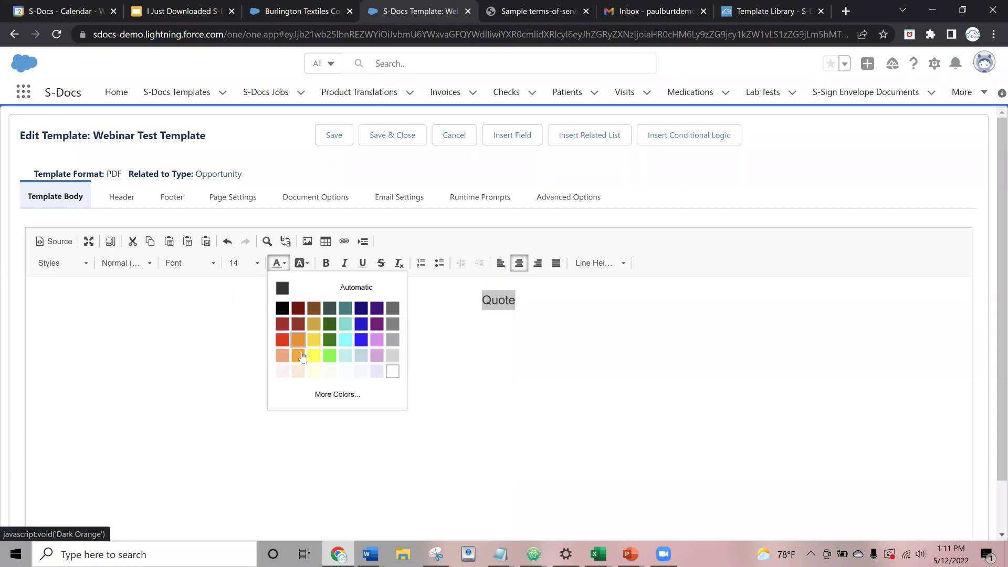
{"action": "left_click", "coordinate": [330, 355]}
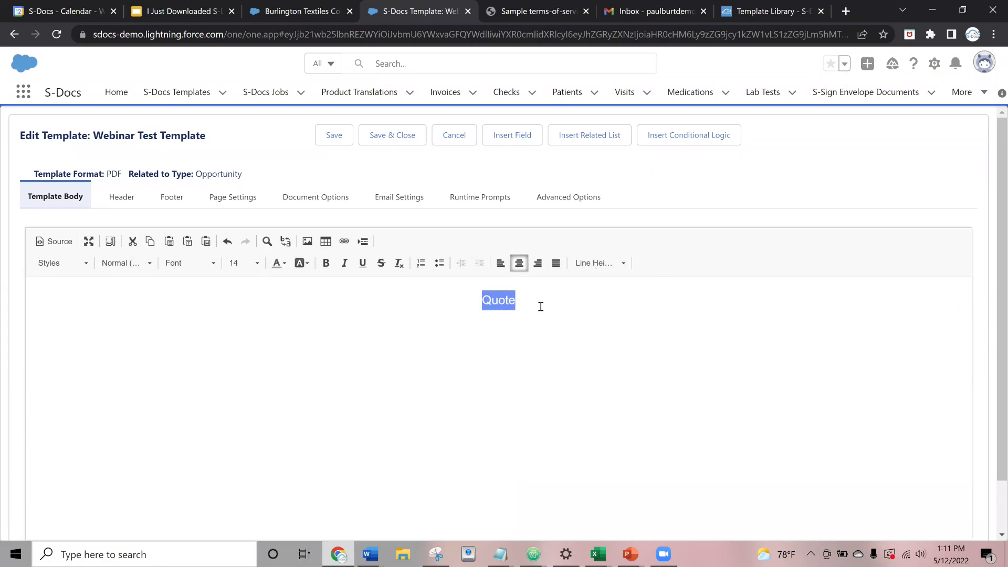
{"action": "left_click", "coordinate": [512, 289]}
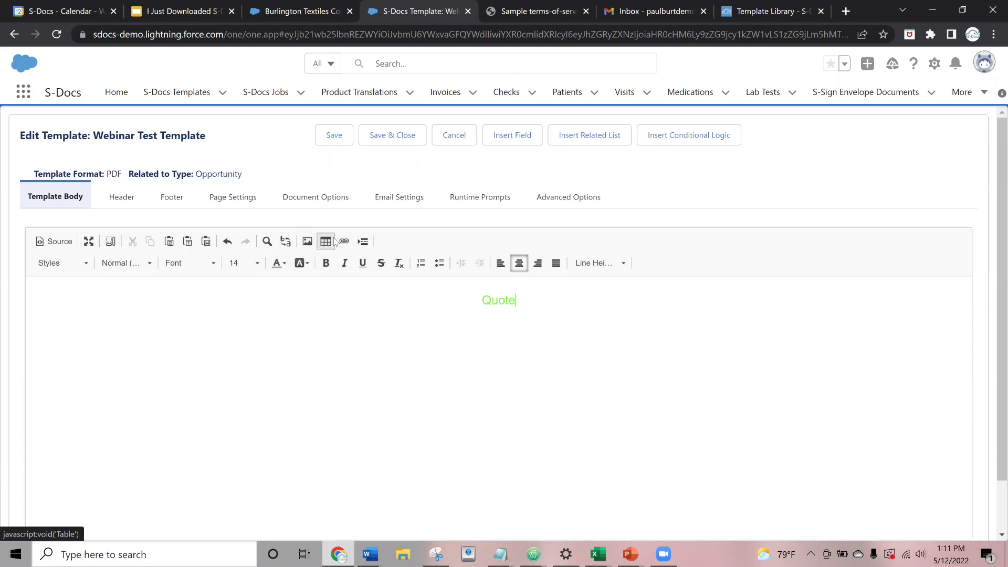
{"action": "left_click", "coordinate": [477, 294]}
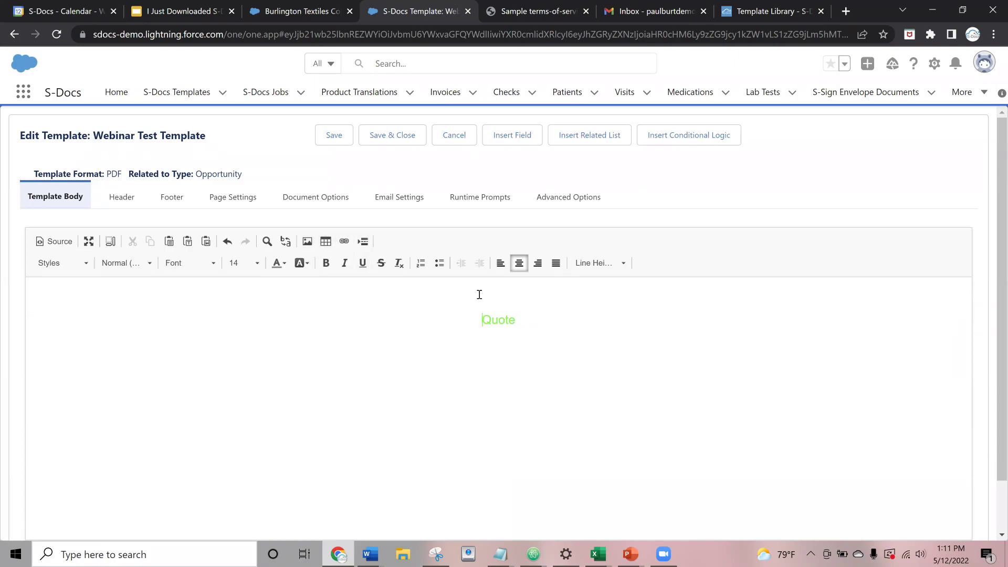
- Insert the sdocs_logo.png image from the server above the heading and shrink it
{"action": "left_click", "coordinate": [307, 241]}
{"action": "left_click", "coordinate": [554, 282]}
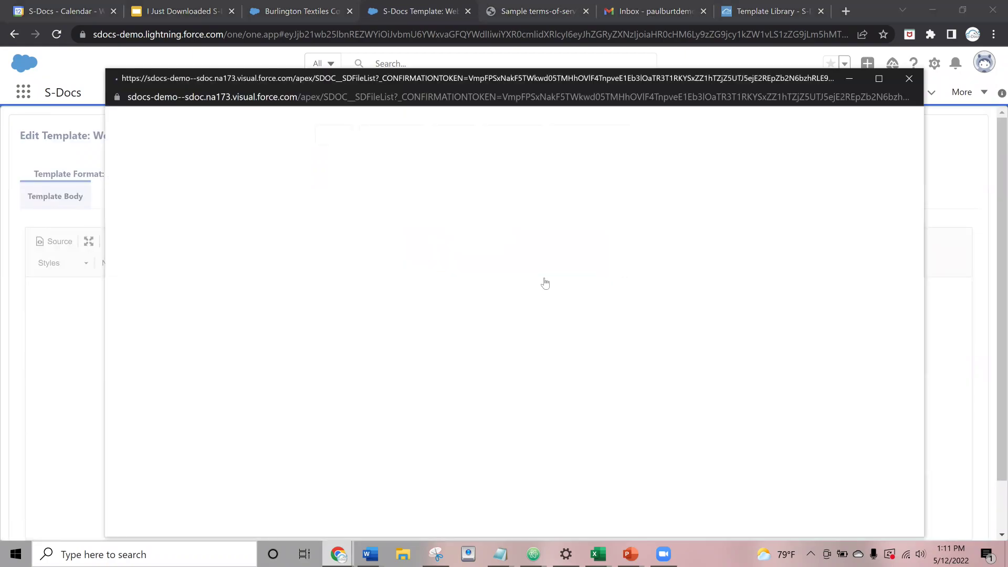
{"action": "scroll", "coordinate": [235, 269], "scroll_direction": "down", "scroll_amount": 10}
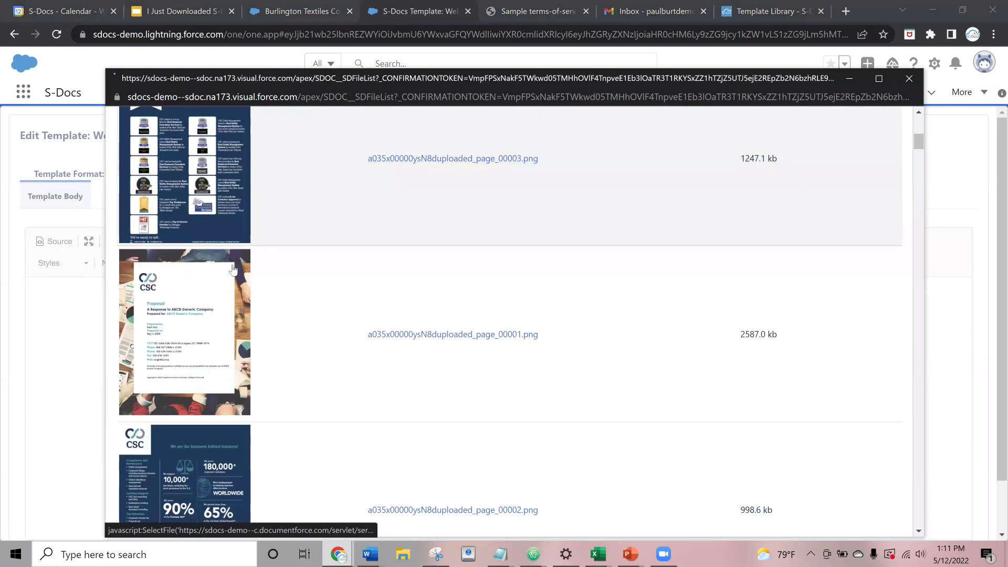
{"action": "scroll", "coordinate": [234, 271], "scroll_direction": "down", "scroll_amount": 15}
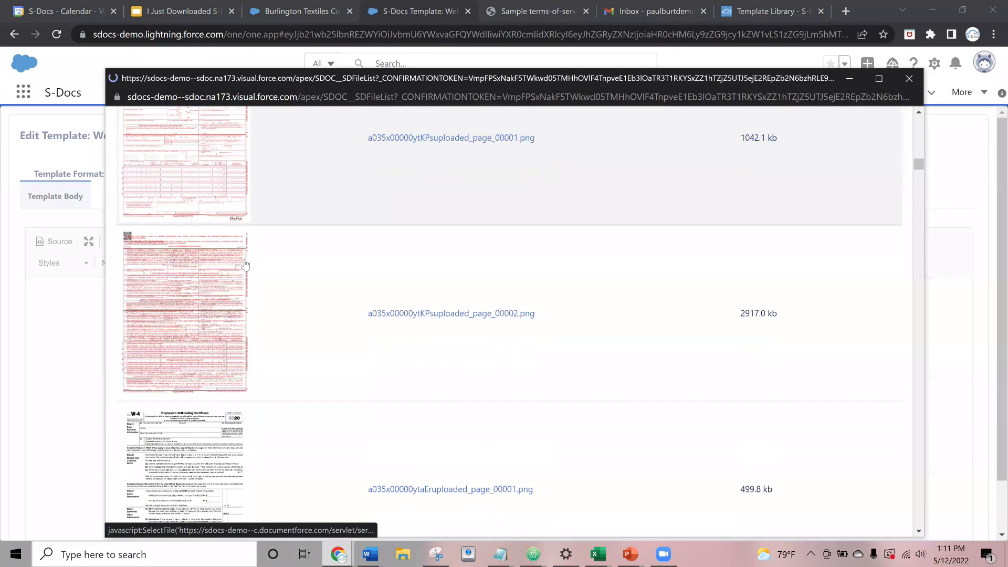
{"action": "scroll", "coordinate": [234, 250], "scroll_direction": "down", "scroll_amount": 5}
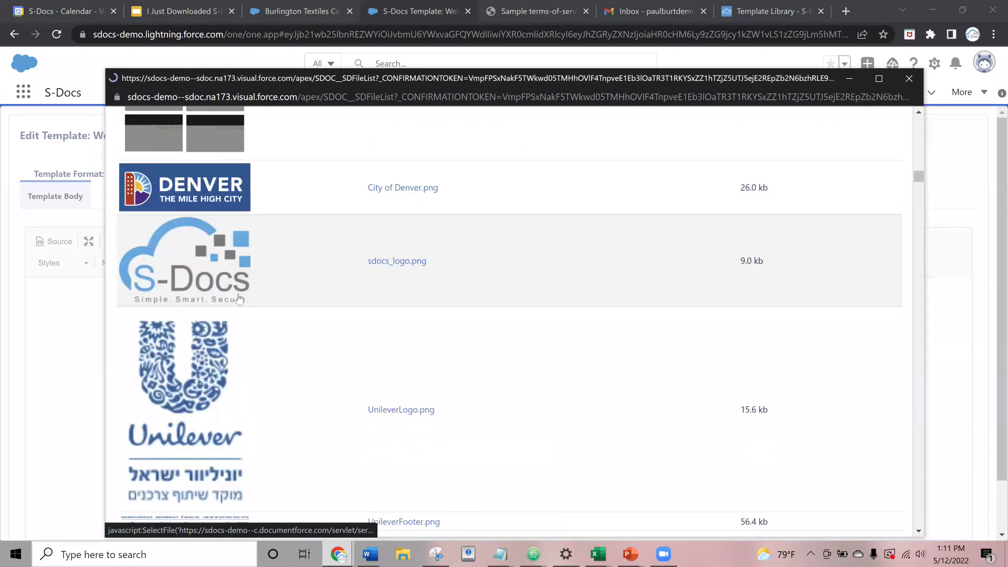
{"action": "scroll", "coordinate": [253, 191], "scroll_direction": "up", "scroll_amount": 2}
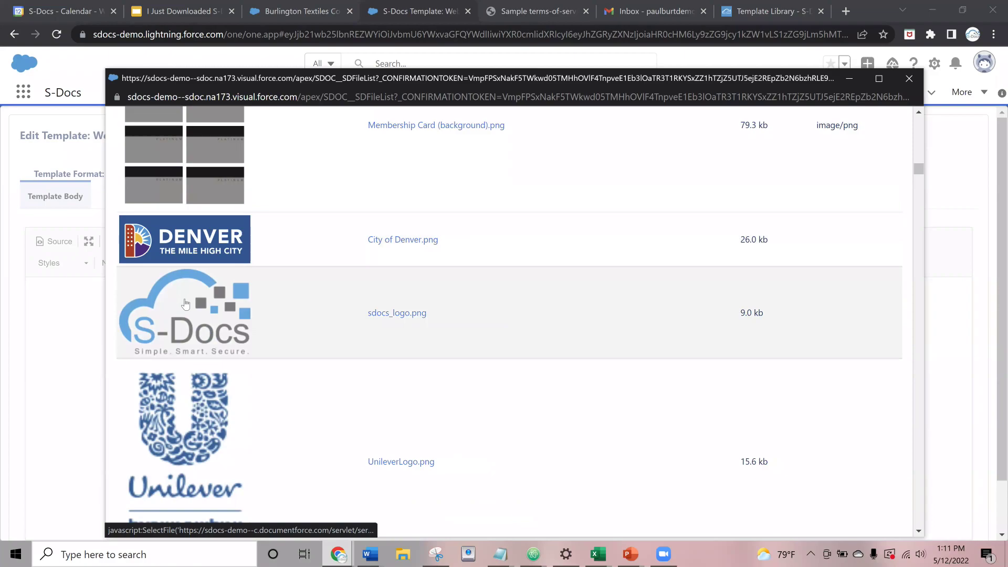
{"action": "left_click", "coordinate": [185, 304]}
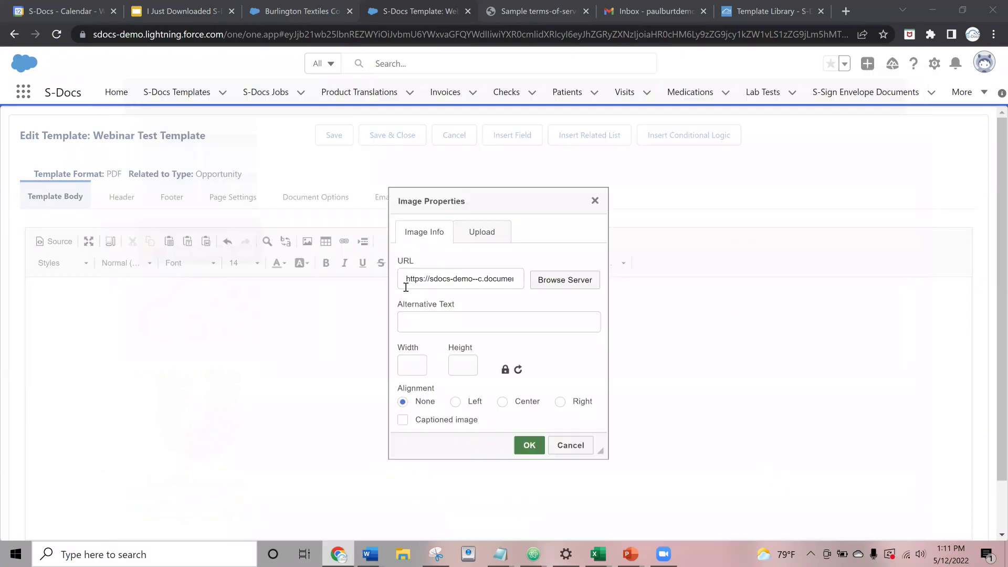
{"action": "left_click", "coordinate": [527, 447]}
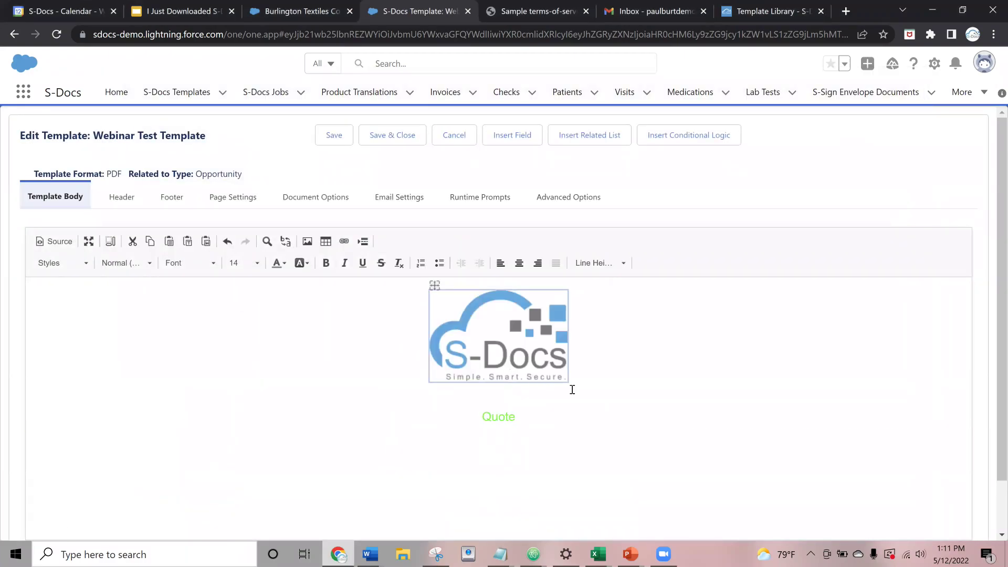
{"action": "left_click_drag", "start_coordinate": [561, 376], "coordinate": [525, 324]}
- Add a left-aligned line below the Quote heading with Automatic text colour
{"action": "left_click", "coordinate": [475, 370]}
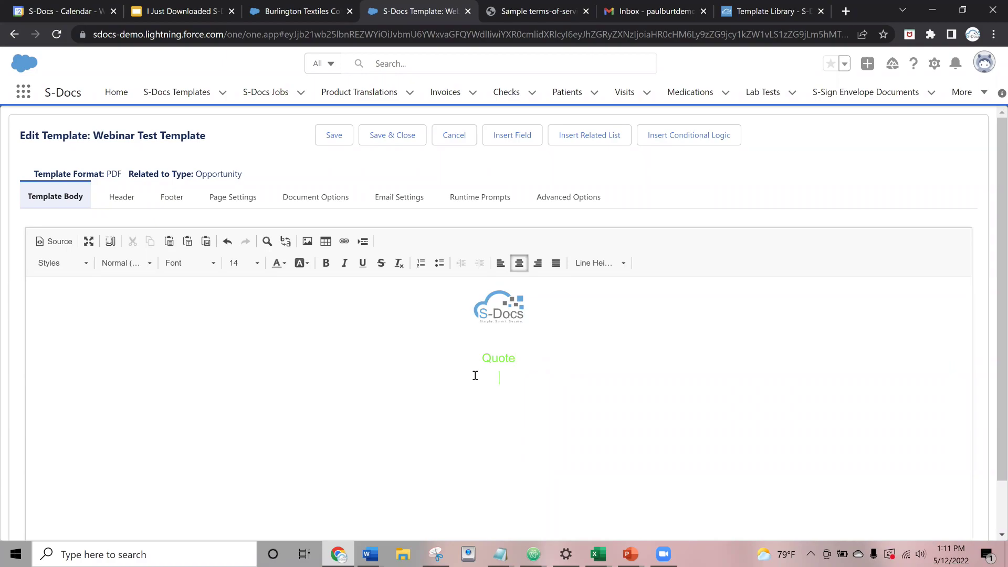
{"action": "left_click", "coordinate": [500, 264]}
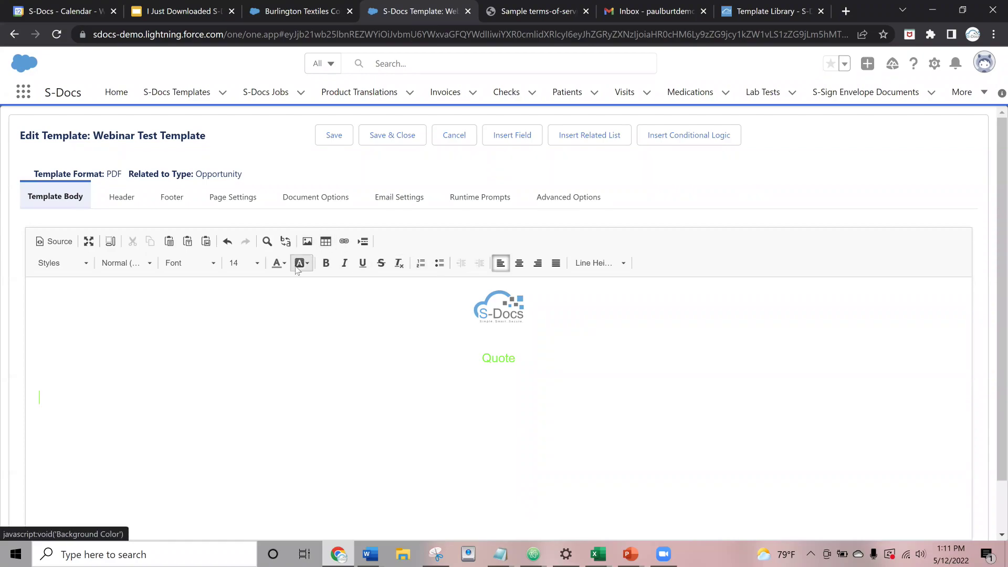
{"action": "left_click", "coordinate": [278, 263]}
{"action": "left_click", "coordinate": [282, 288]}
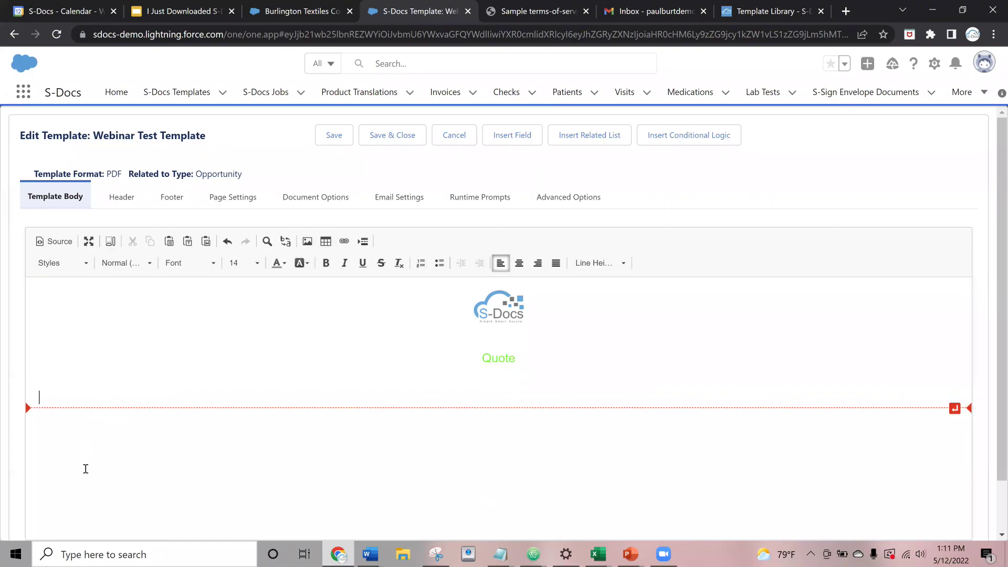
- Write the 'Opportunity Amount:' label below the heading and bring up Insert Field
{"action": "type", "text": "Opportunity Amount:"}
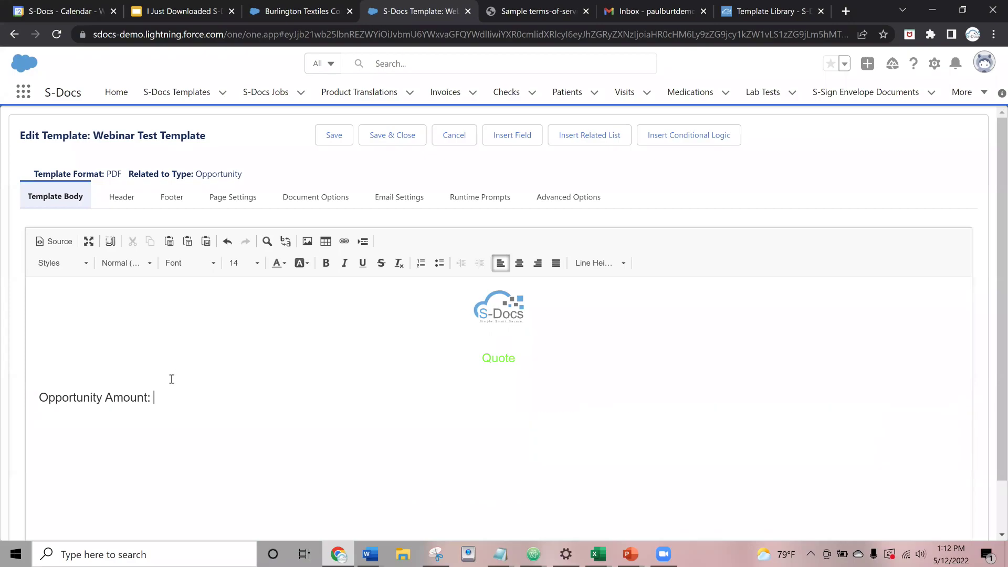
{"action": "left_click", "coordinate": [145, 402]}
{"action": "left_click", "coordinate": [496, 138]}
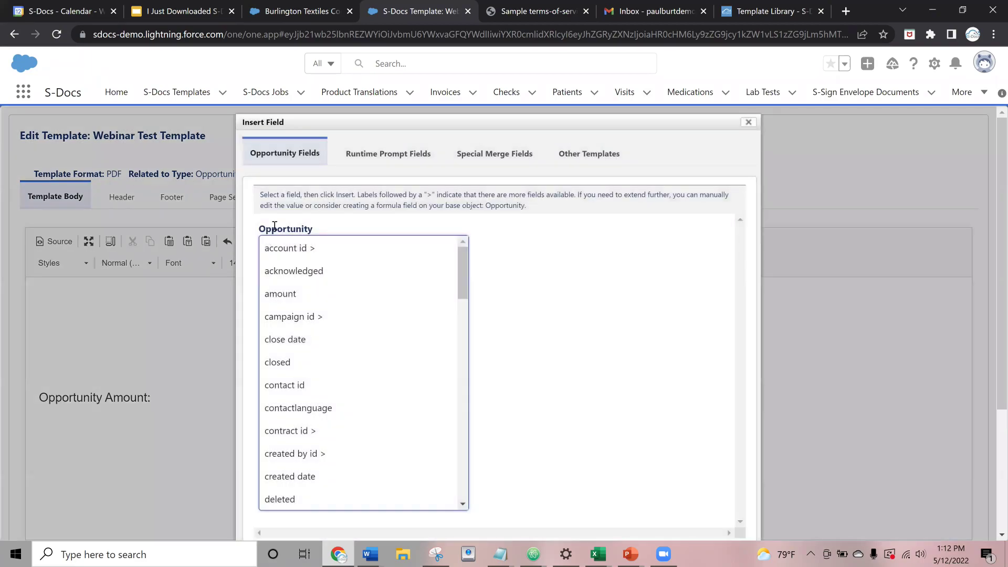
- Insert the Opportunity amount merge field with #,### format, then start a new line
{"action": "left_click_drag", "start_coordinate": [265, 227], "coordinate": [315, 245]}
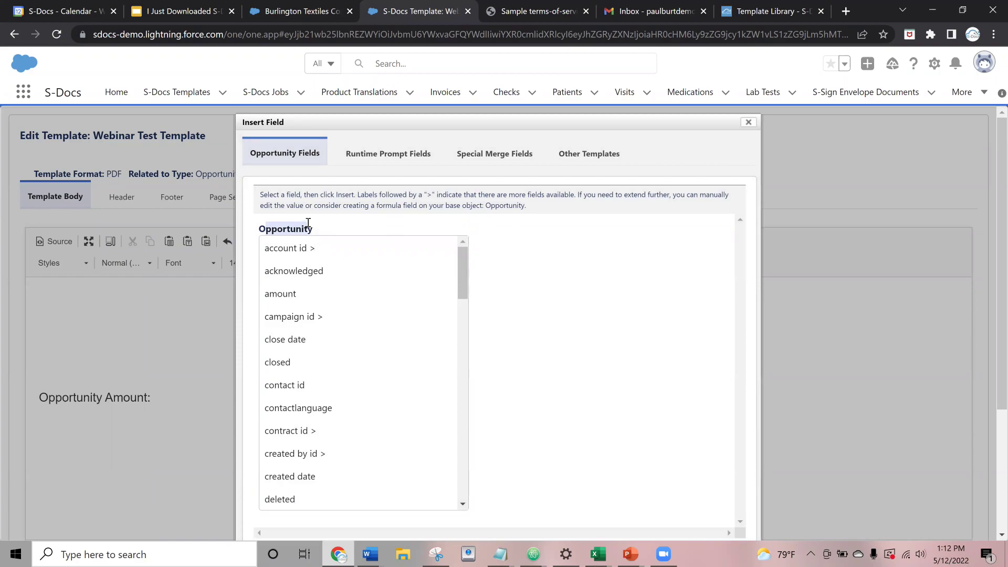
{"action": "scroll", "coordinate": [302, 294], "scroll_direction": "down", "scroll_amount": 2}
{"action": "scroll", "coordinate": [303, 295], "scroll_direction": "down", "scroll_amount": 5}
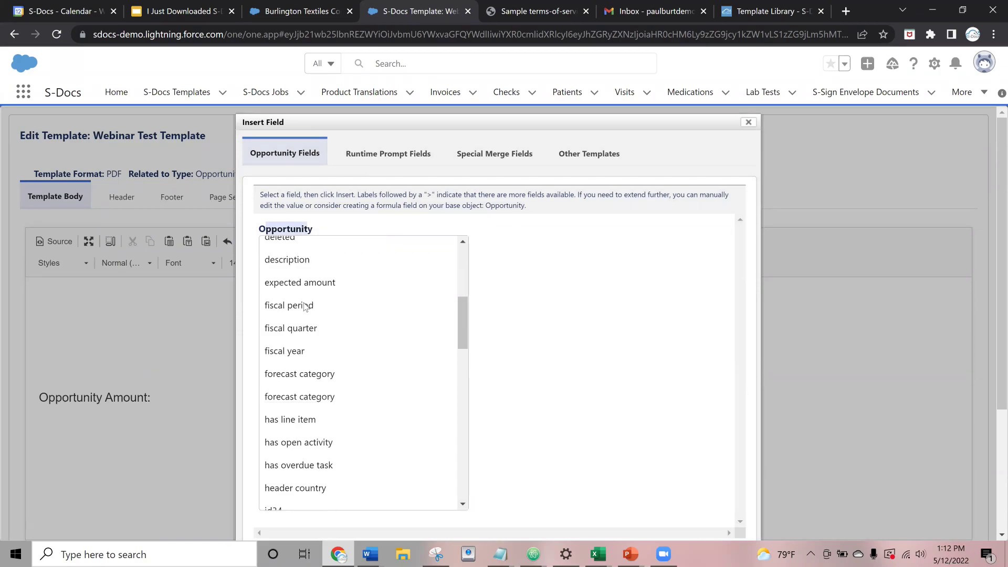
{"action": "scroll", "coordinate": [294, 292], "scroll_direction": "up", "scroll_amount": 6}
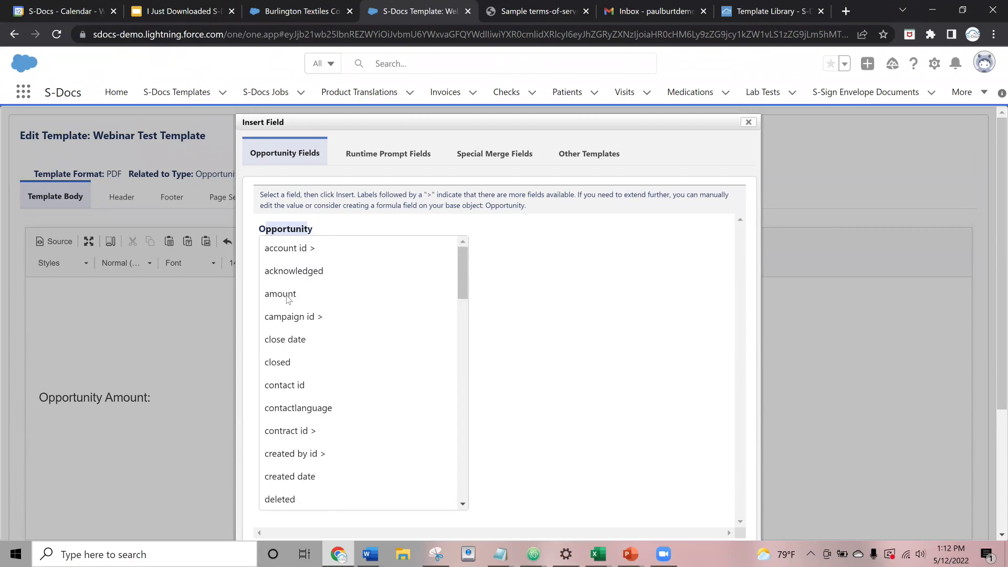
{"action": "left_click", "coordinate": [288, 293]}
{"action": "scroll", "coordinate": [597, 301], "scroll_direction": "down", "scroll_amount": 1}
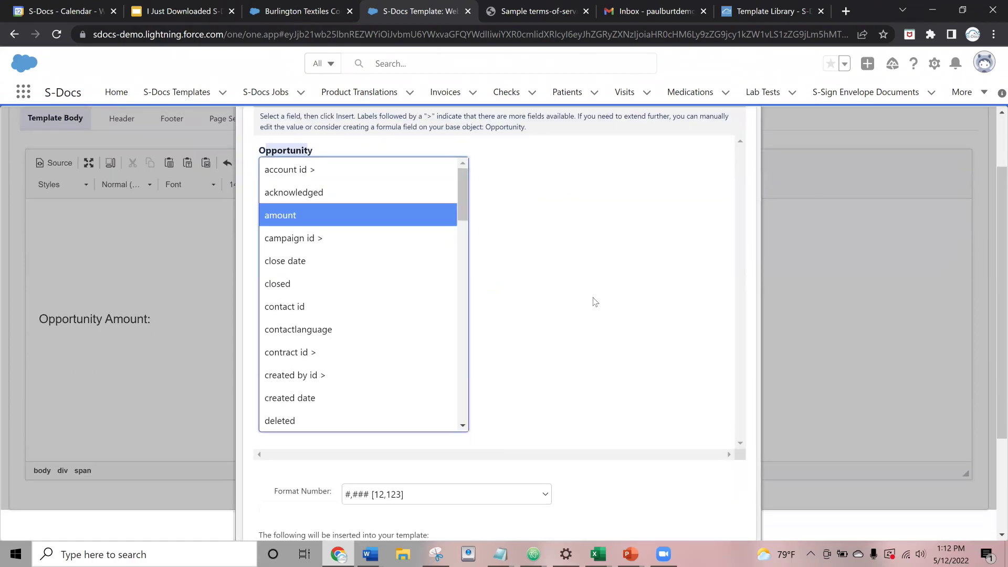
{"action": "scroll", "coordinate": [594, 300], "scroll_direction": "down", "scroll_amount": 3}
{"action": "left_click", "coordinate": [283, 439]}
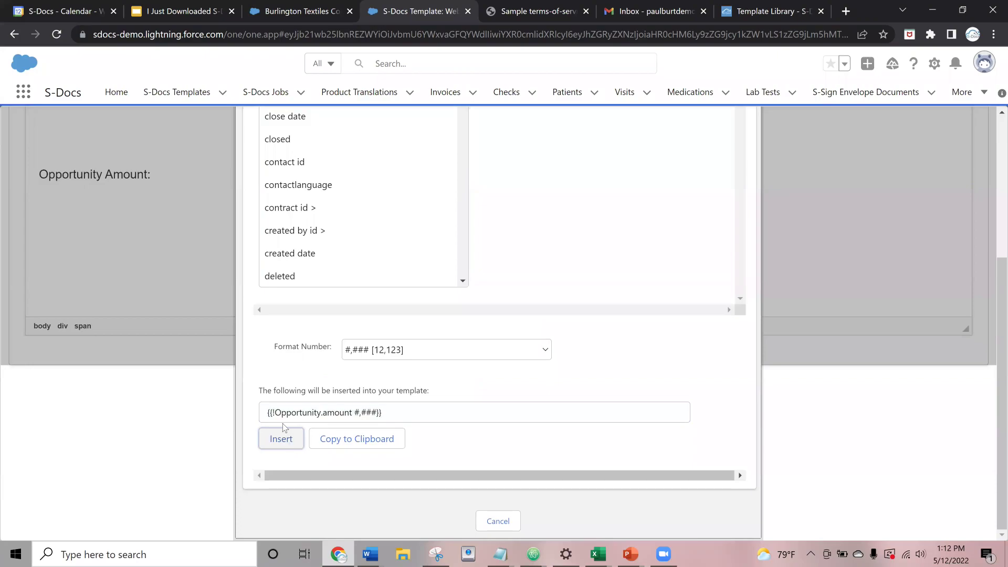
{"action": "scroll", "coordinate": [94, 296], "scroll_direction": "up", "scroll_amount": 2}
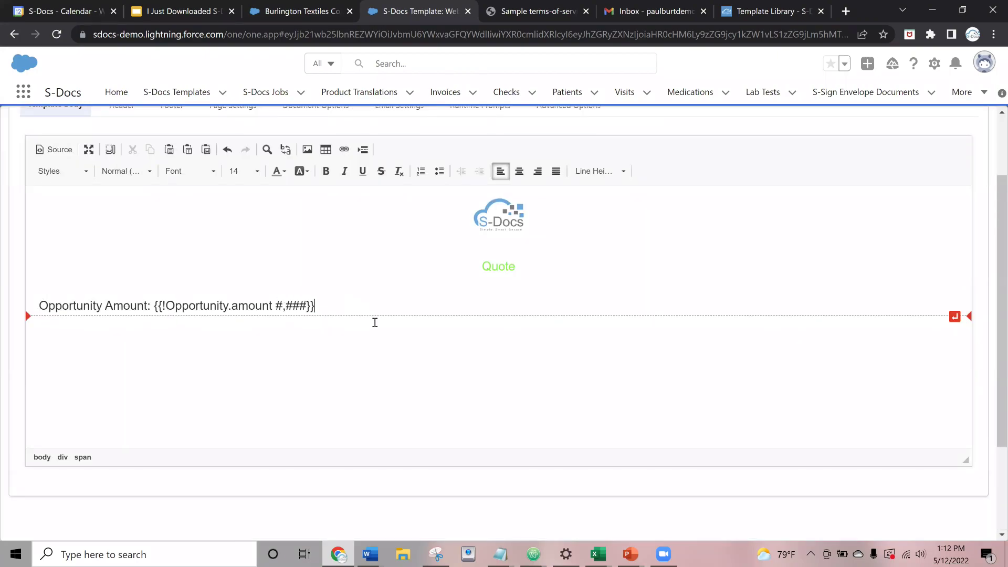
{"action": "key", "text": "Return"}
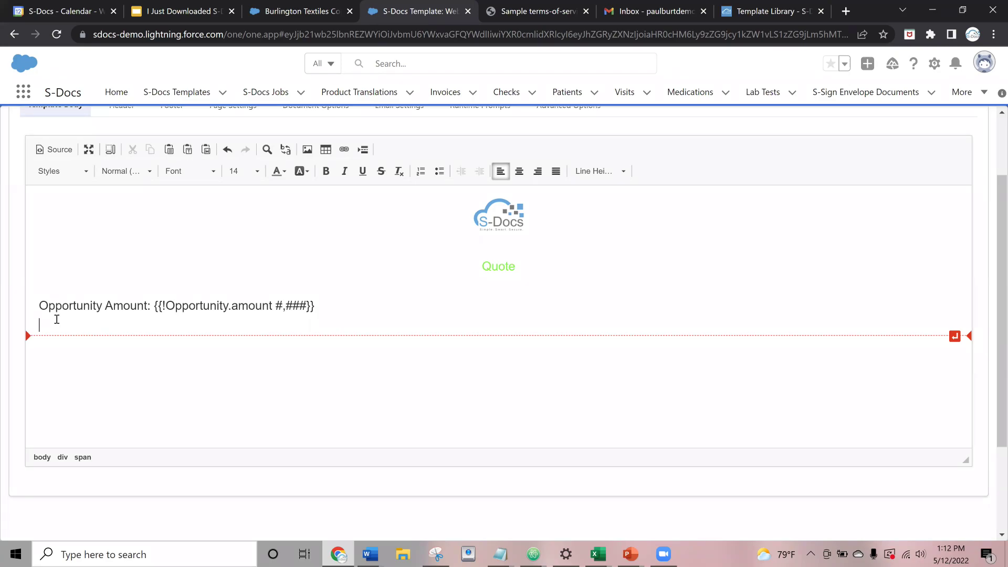
- Type the 'Account Name:' label on the new line and bring up Insert Field
{"action": "left_click", "coordinate": [57, 320]}
{"action": "type", "text": "Account "}
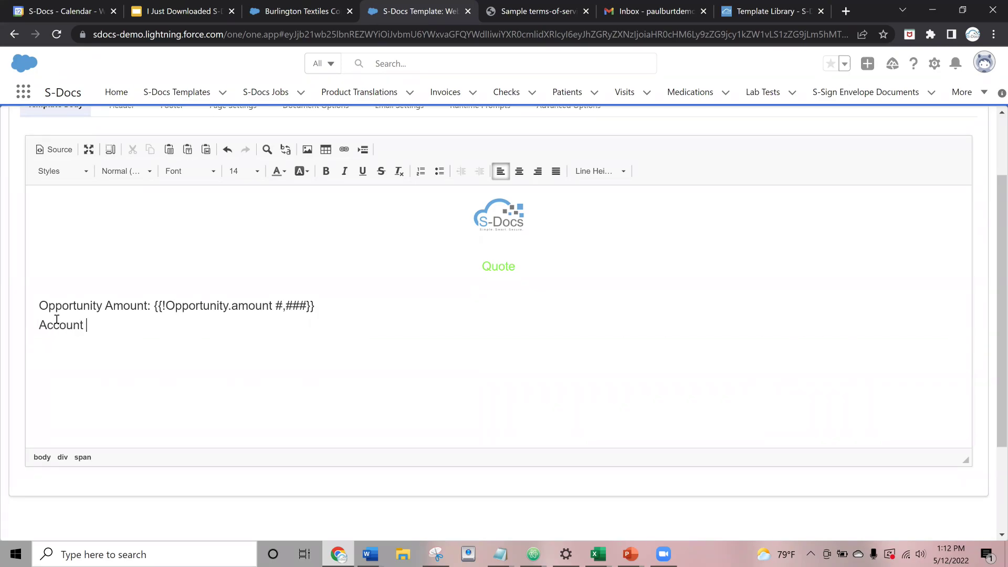
{"action": "type", "text": "Name:"}
{"action": "scroll", "coordinate": [297, 291], "scroll_direction": "up", "scroll_amount": 2}
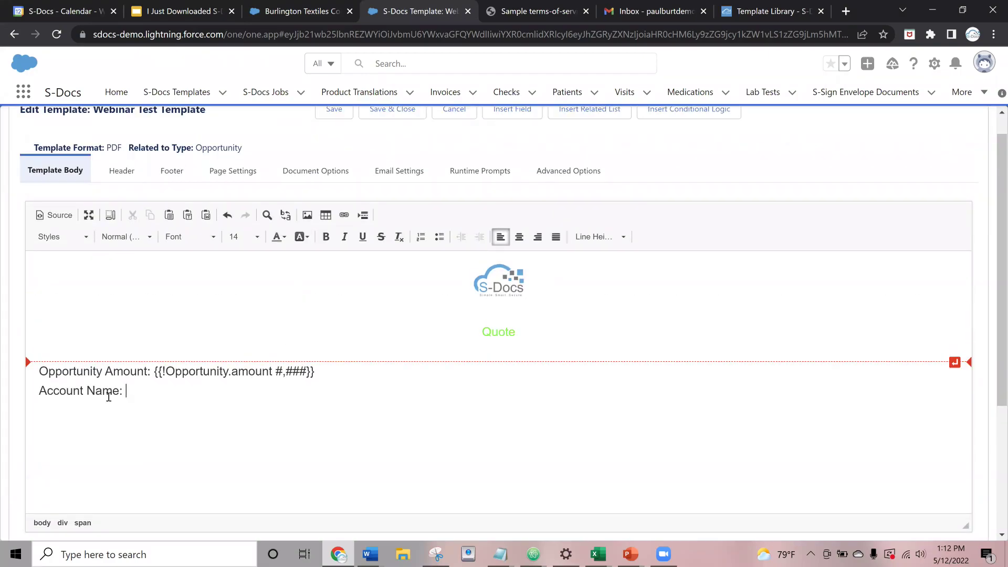
{"action": "scroll", "coordinate": [227, 346], "scroll_direction": "up", "scroll_amount": 1}
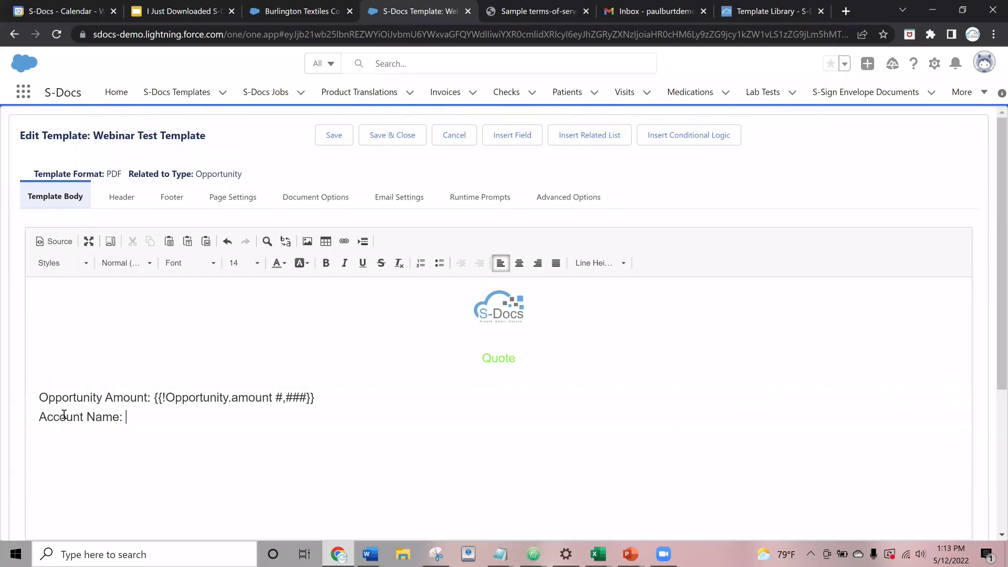
{"action": "left_click", "coordinate": [509, 142]}
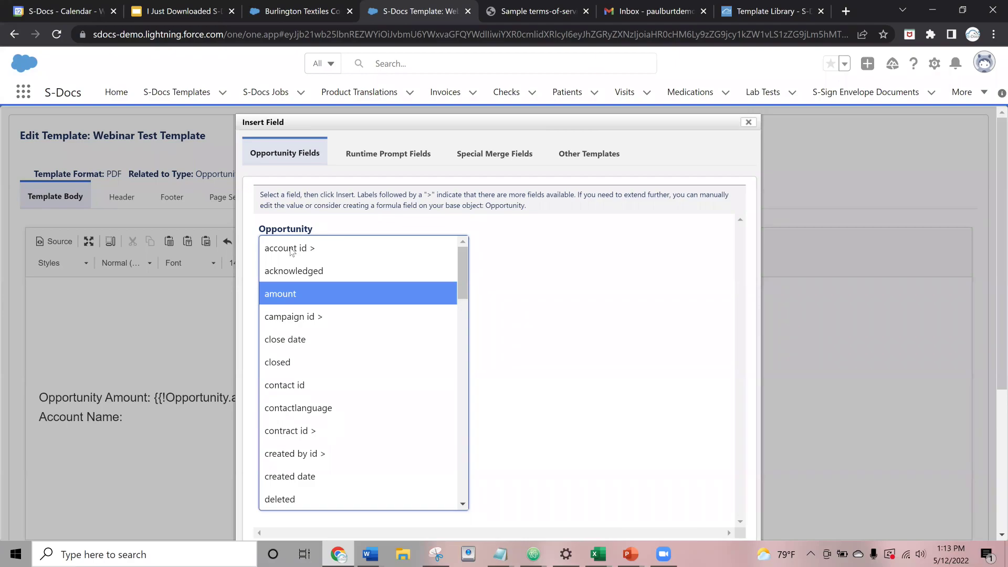
- Insert {{!Opportunity.Account.name}} using the related Account's name field
{"action": "left_click", "coordinate": [290, 249]}
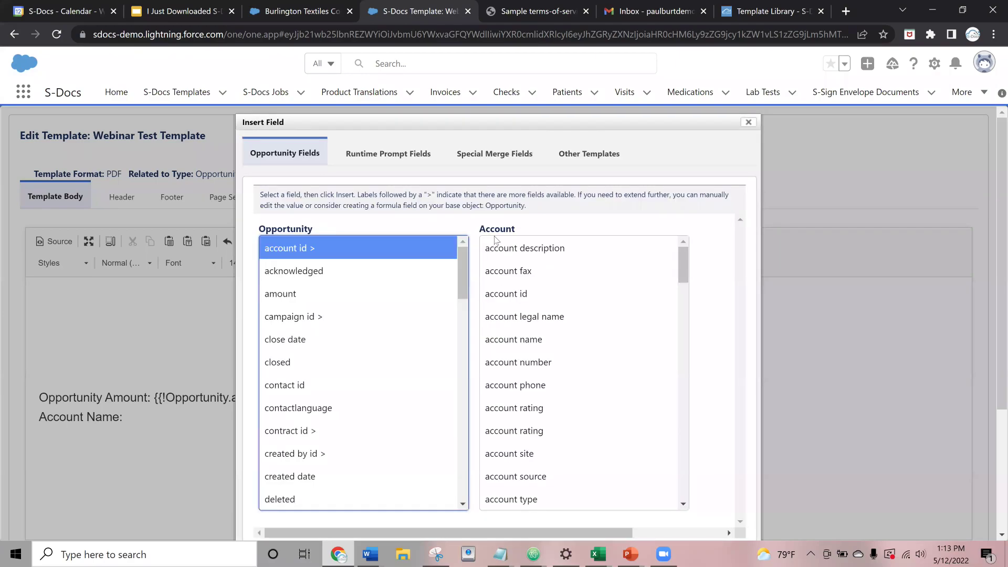
{"action": "double_click", "coordinate": [497, 228]}
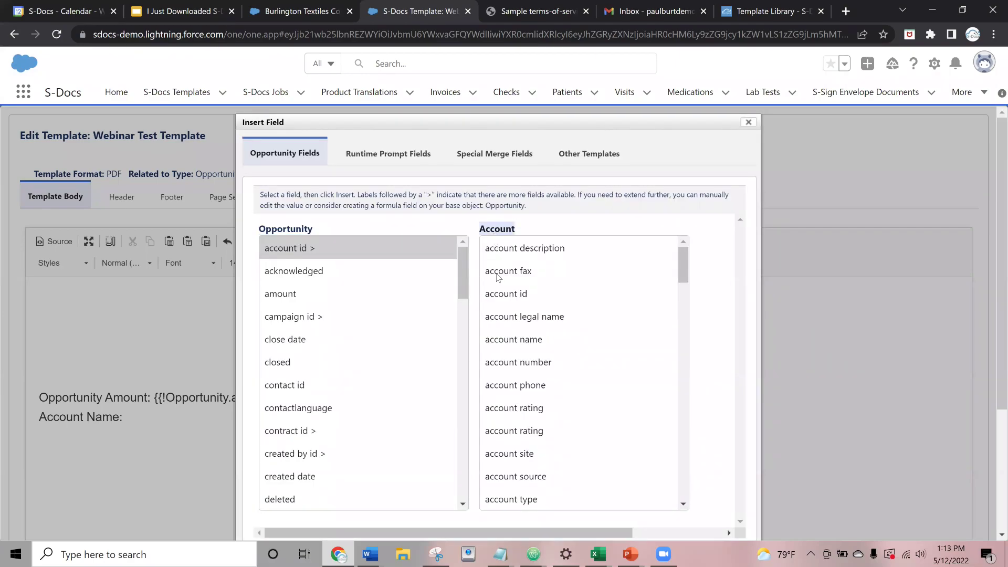
{"action": "scroll", "coordinate": [504, 276], "scroll_direction": "down", "scroll_amount": 14}
{"action": "scroll", "coordinate": [558, 269], "scroll_direction": "up", "scroll_amount": 5}
{"action": "scroll", "coordinate": [558, 270], "scroll_direction": "up", "scroll_amount": 8}
{"action": "scroll", "coordinate": [524, 320], "scroll_direction": "down", "scroll_amount": 8}
{"action": "scroll", "coordinate": [524, 320], "scroll_direction": "down", "scroll_amount": 3}
{"action": "scroll", "coordinate": [525, 315], "scroll_direction": "up", "scroll_amount": 10}
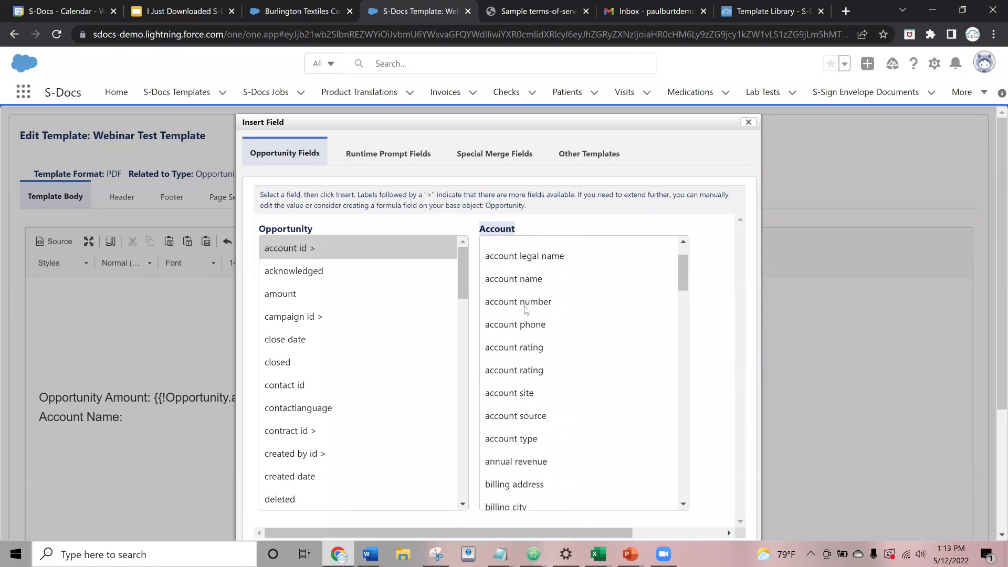
{"action": "scroll", "coordinate": [525, 310], "scroll_direction": "up", "scroll_amount": 2}
{"action": "left_click", "coordinate": [500, 341]}
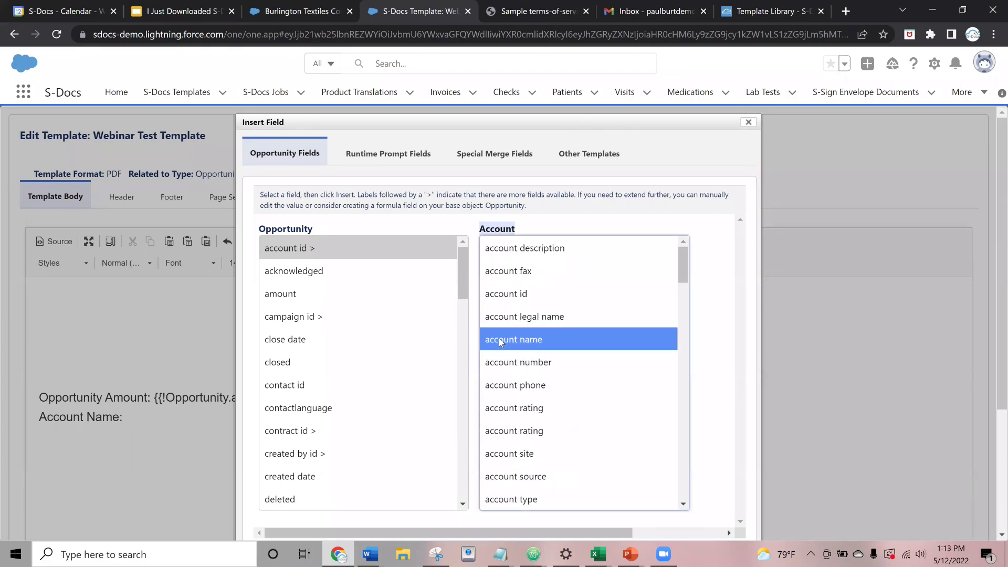
{"action": "scroll", "coordinate": [722, 336], "scroll_direction": "down", "scroll_amount": 1}
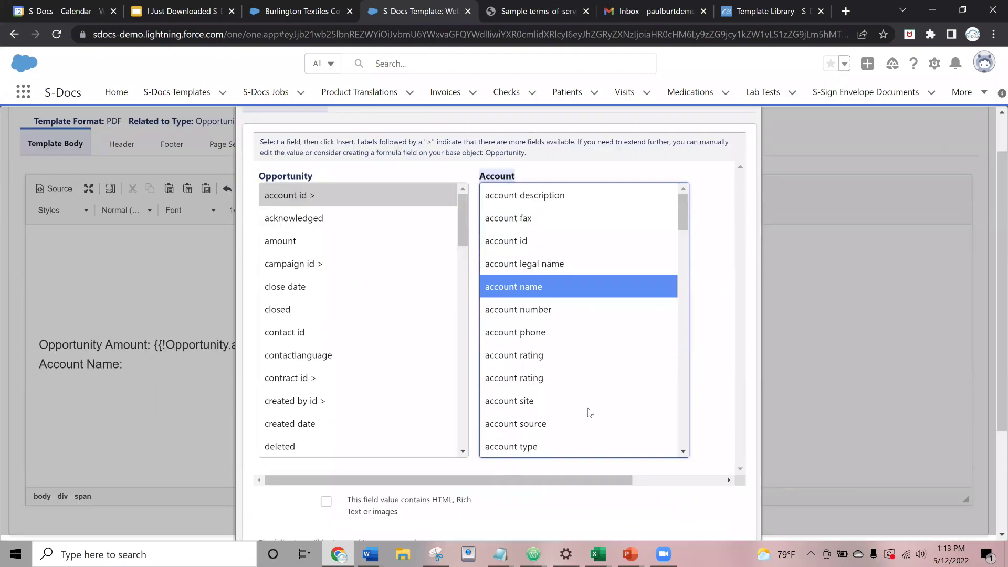
{"action": "scroll", "coordinate": [589, 412], "scroll_direction": "down", "scroll_amount": 3}
{"action": "left_click", "coordinate": [281, 447]}
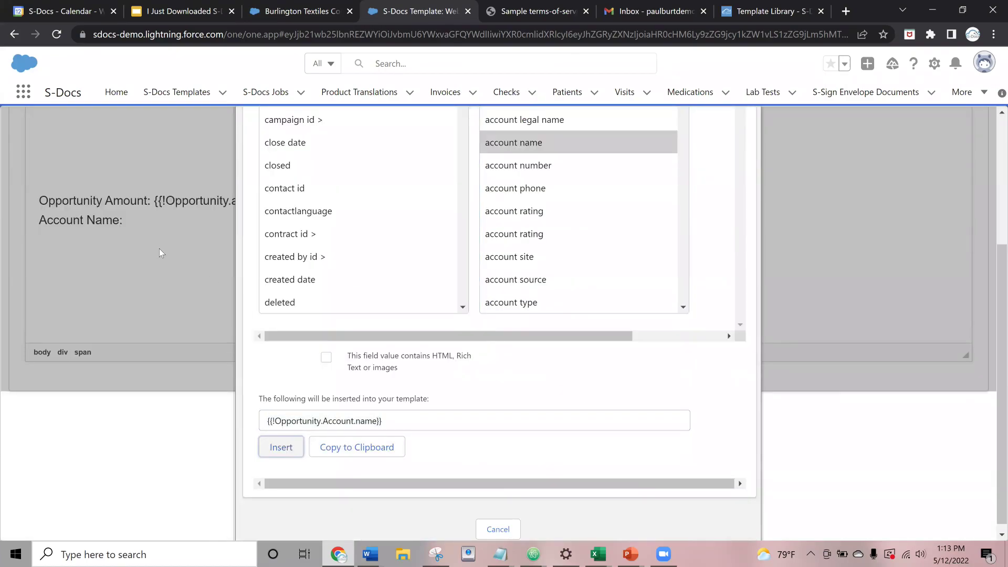
- Add an empty line below the Account Name line
{"action": "scroll", "coordinate": [191, 248], "scroll_direction": "up", "scroll_amount": 3}
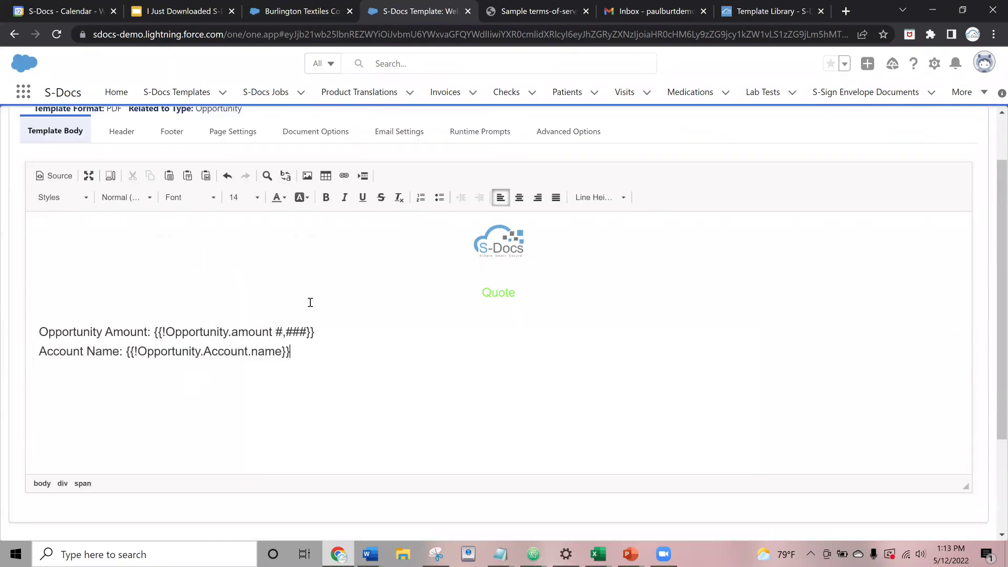
{"action": "left_click", "coordinate": [306, 352]}
{"action": "key", "text": "Return"}
{"action": "scroll", "coordinate": [5, 313], "scroll_direction": "up", "scroll_amount": 2}
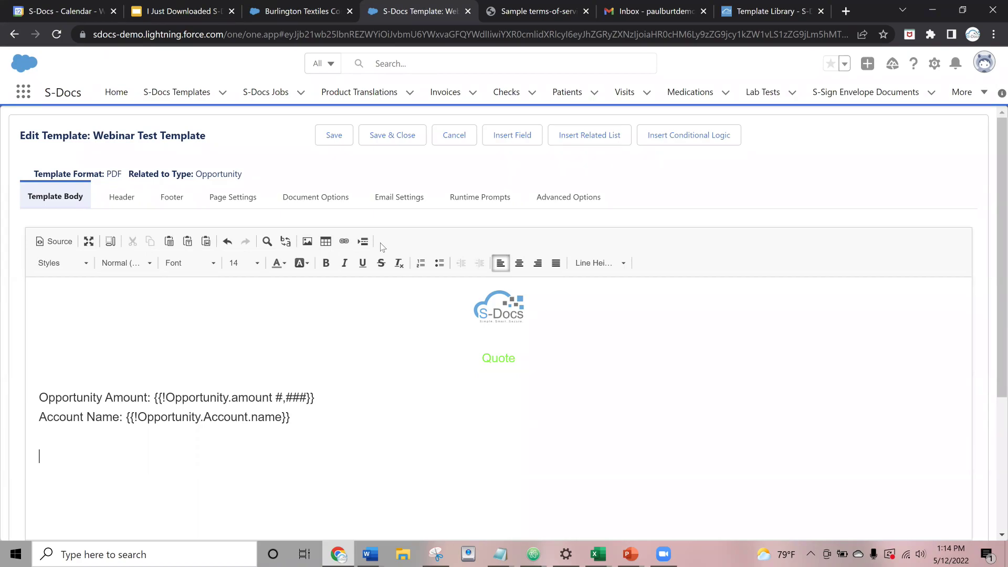
- Begin a related-list table using the opportunitylineitems related list
{"action": "left_click", "coordinate": [574, 136]}
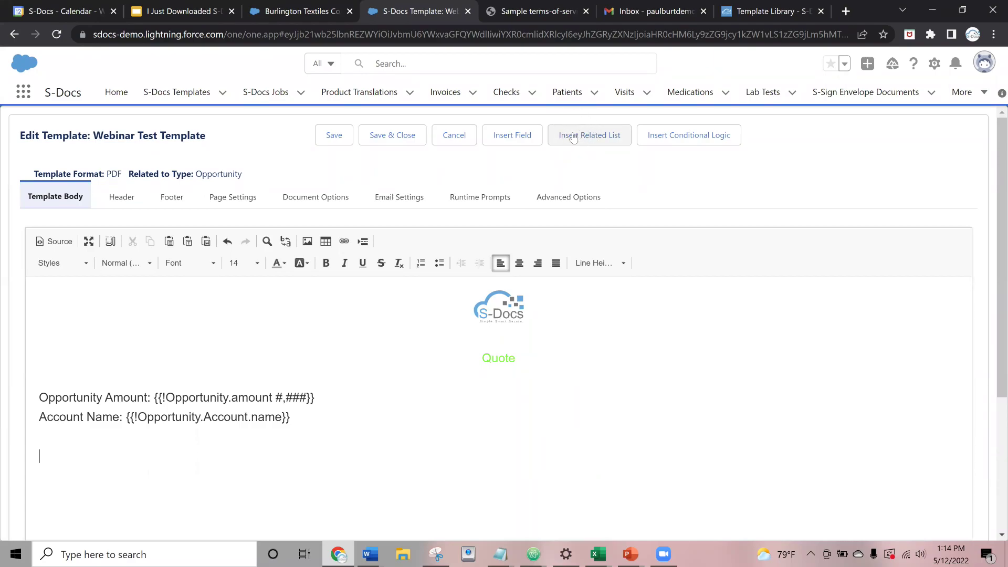
{"action": "left_click", "coordinate": [574, 137]}
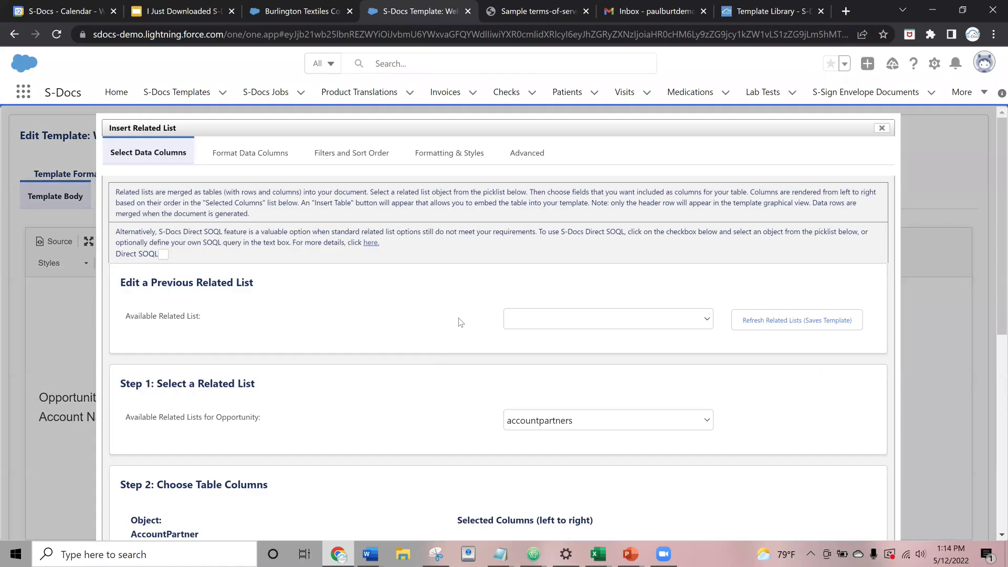
{"action": "scroll", "coordinate": [539, 294], "scroll_direction": "down", "scroll_amount": 2}
{"action": "left_click", "coordinate": [539, 291]}
{"action": "scroll", "coordinate": [558, 196], "scroll_direction": "down", "scroll_amount": 2}
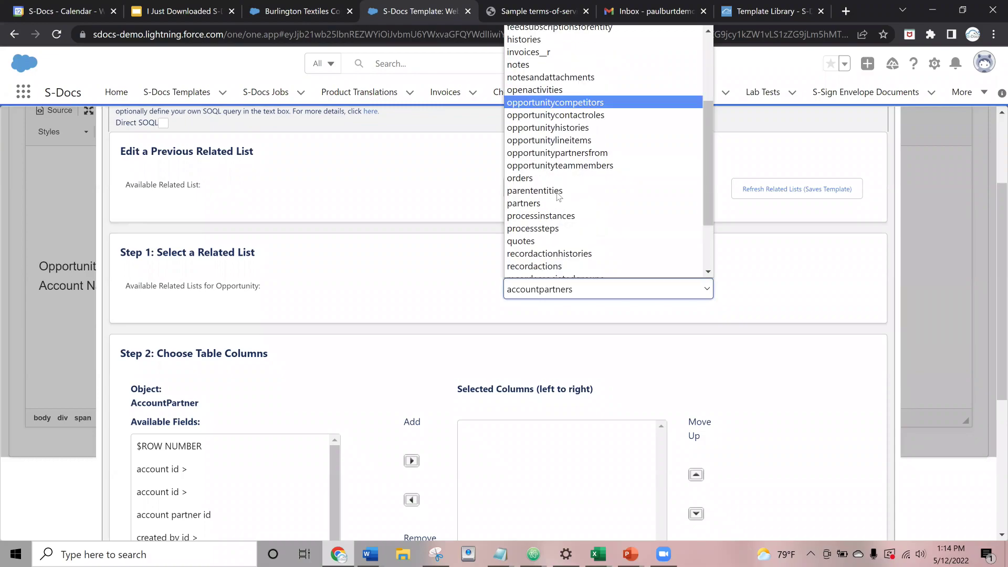
{"action": "left_click", "coordinate": [567, 141]}
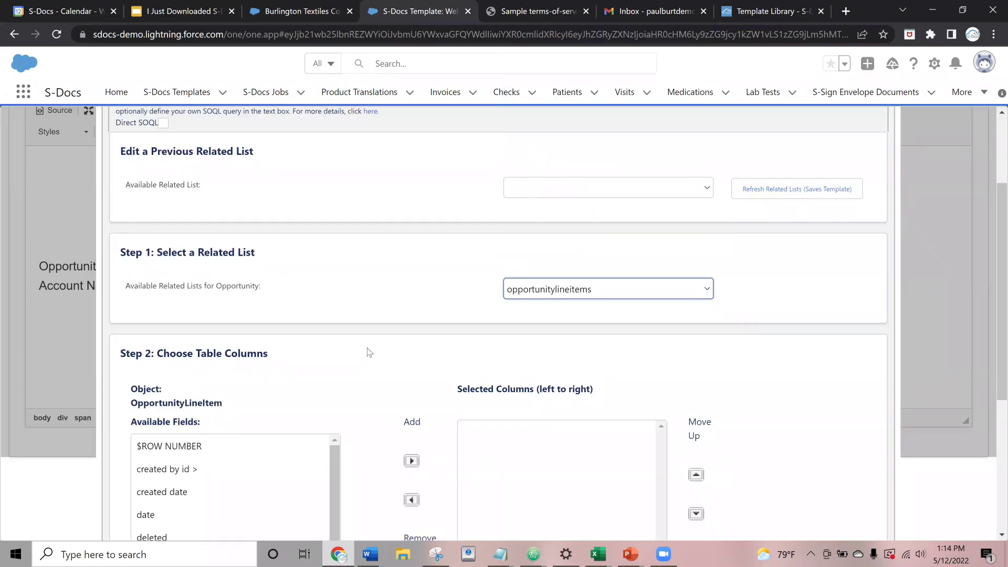
- Add list price and quantity as table columns
{"action": "scroll", "coordinate": [241, 338], "scroll_direction": "down", "scroll_amount": 5}
{"action": "scroll", "coordinate": [194, 278], "scroll_direction": "down", "scroll_amount": 2}
{"action": "scroll", "coordinate": [194, 265], "scroll_direction": "down", "scroll_amount": 3}
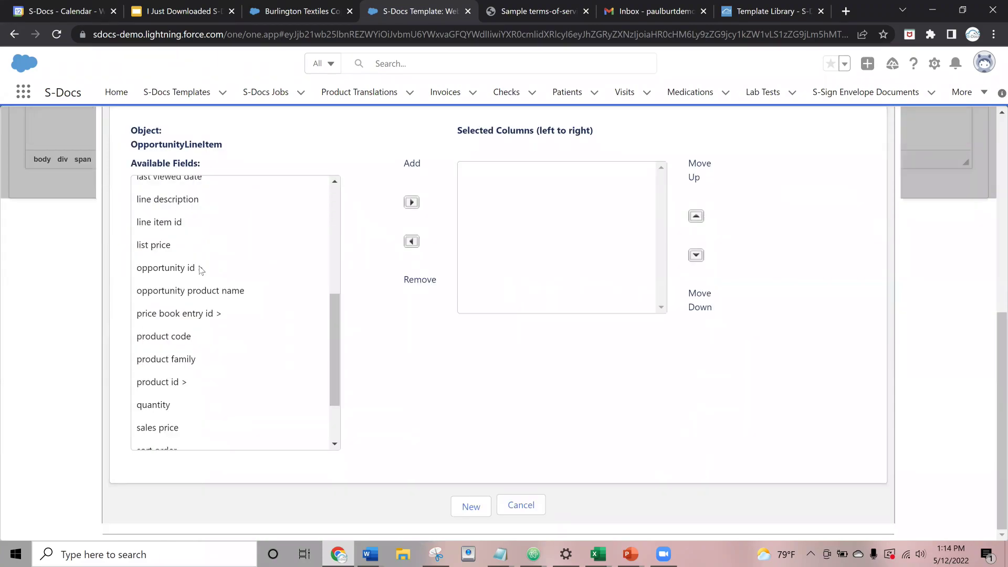
{"action": "left_click", "coordinate": [165, 252]}
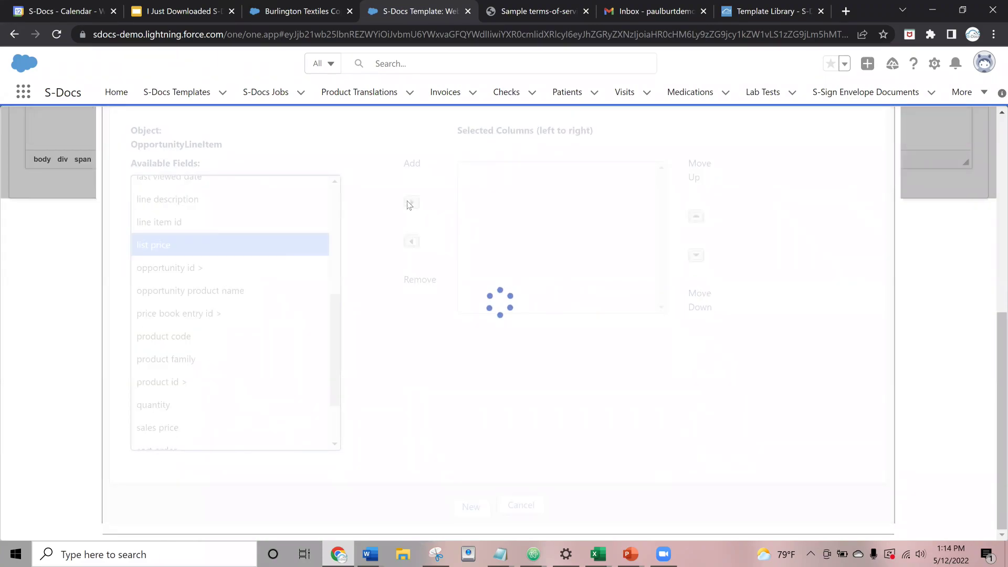
{"action": "left_click", "coordinate": [412, 203]}
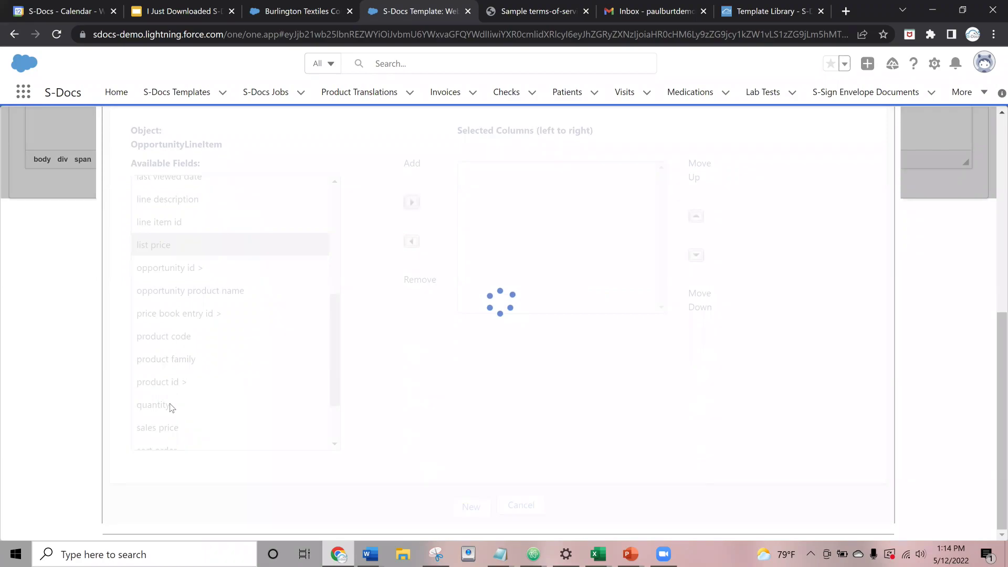
{"action": "left_click", "coordinate": [173, 406]}
{"action": "left_click", "coordinate": [411, 203]}
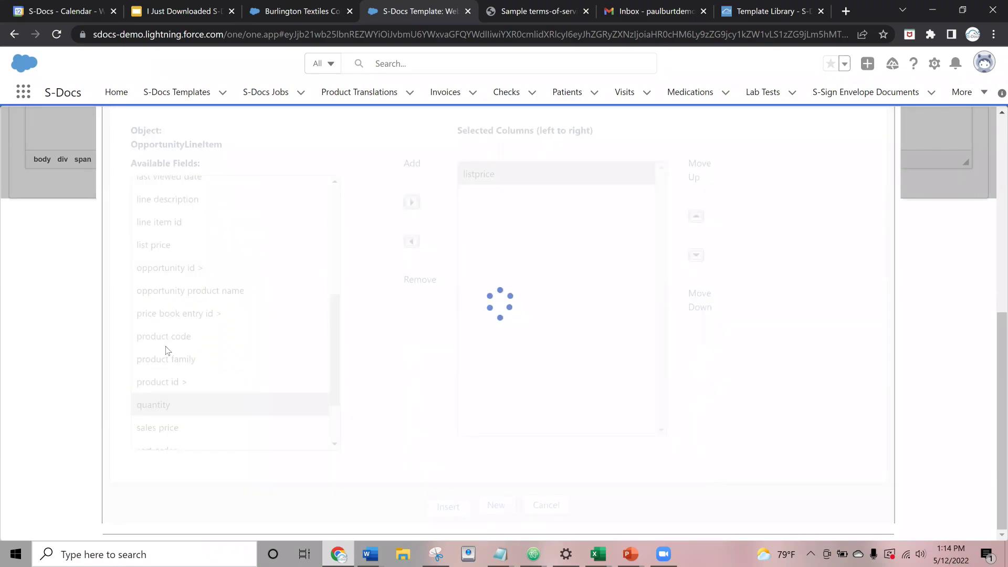
{"action": "scroll", "coordinate": [168, 294], "scroll_direction": "up", "scroll_amount": 3}
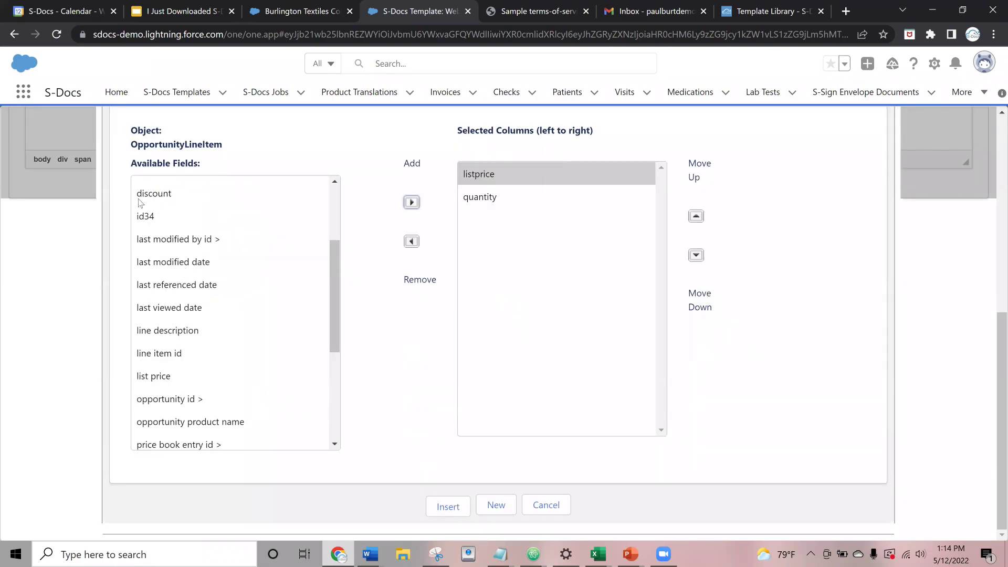
{"action": "scroll", "coordinate": [170, 217], "scroll_direction": "up", "scroll_amount": 3}
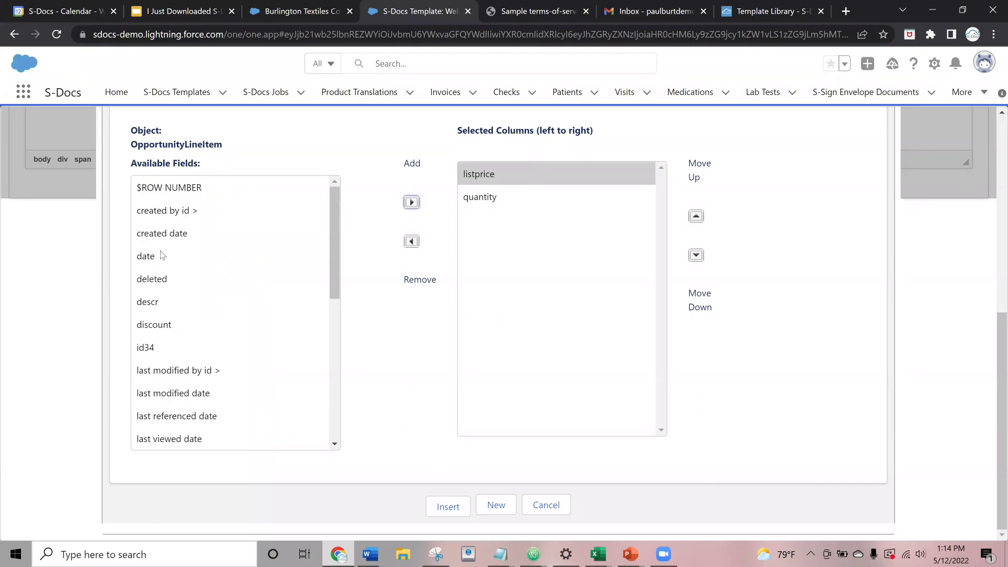
- Add subtotal and total price columns and insert the line-item table
{"action": "left_click", "coordinate": [164, 256]}
{"action": "scroll", "coordinate": [184, 322], "scroll_direction": "down", "scroll_amount": 7}
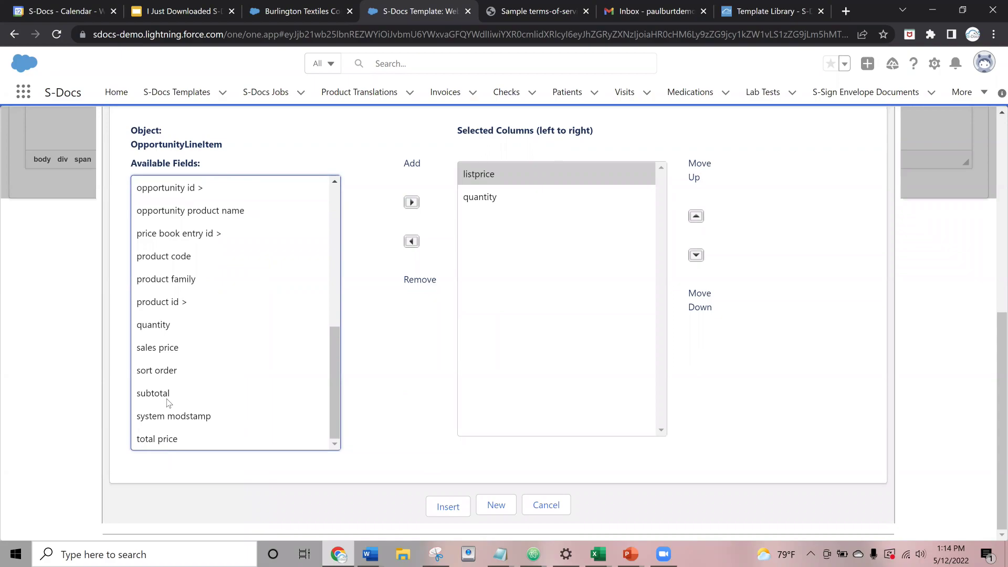
{"action": "left_click", "coordinate": [167, 397]}
{"action": "left_click", "coordinate": [411, 204]}
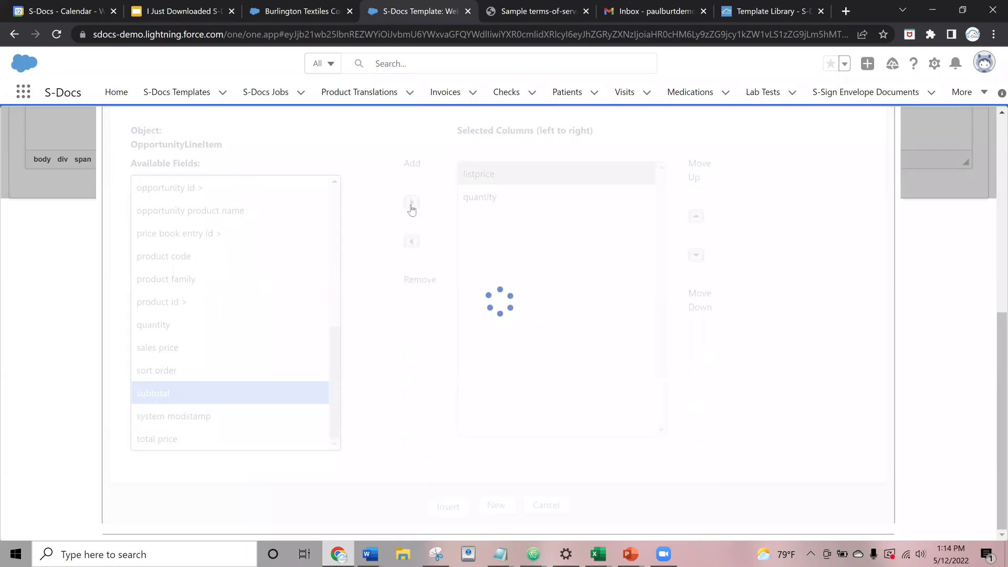
{"action": "left_click", "coordinate": [152, 441]}
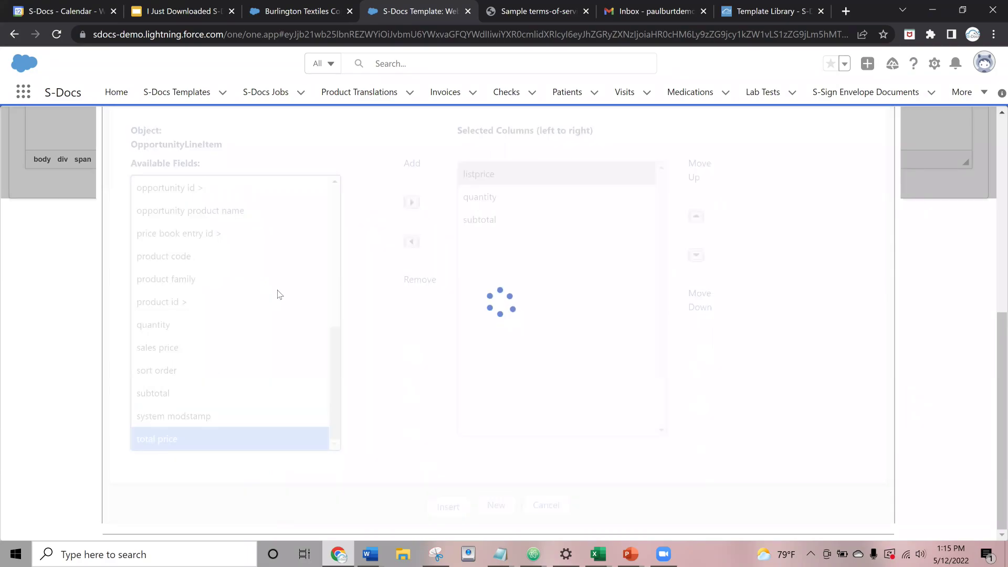
{"action": "left_click", "coordinate": [412, 203]}
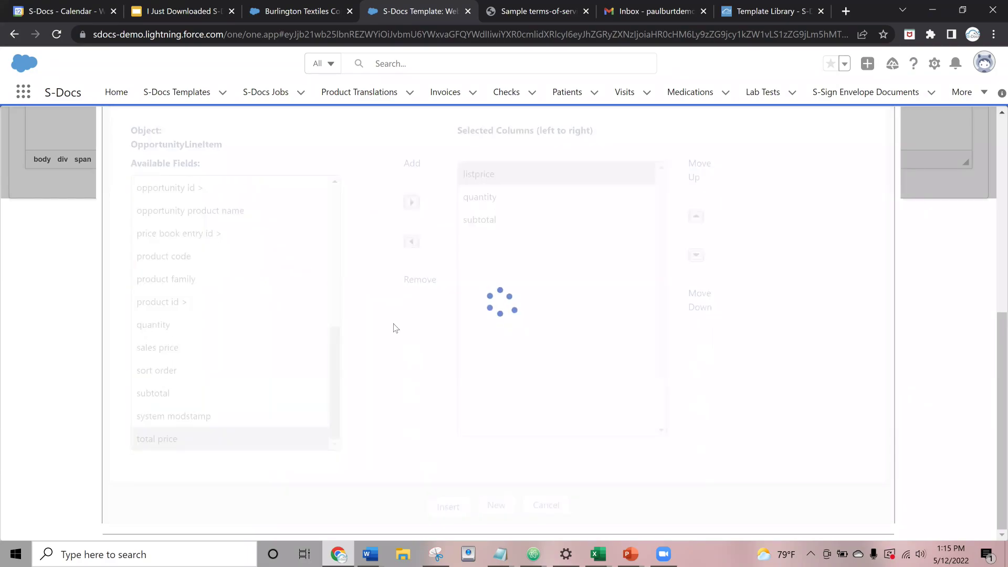
{"action": "scroll", "coordinate": [366, 195], "scroll_direction": "up", "scroll_amount": 5}
{"action": "scroll", "coordinate": [365, 196], "scroll_direction": "up", "scroll_amount": 3}
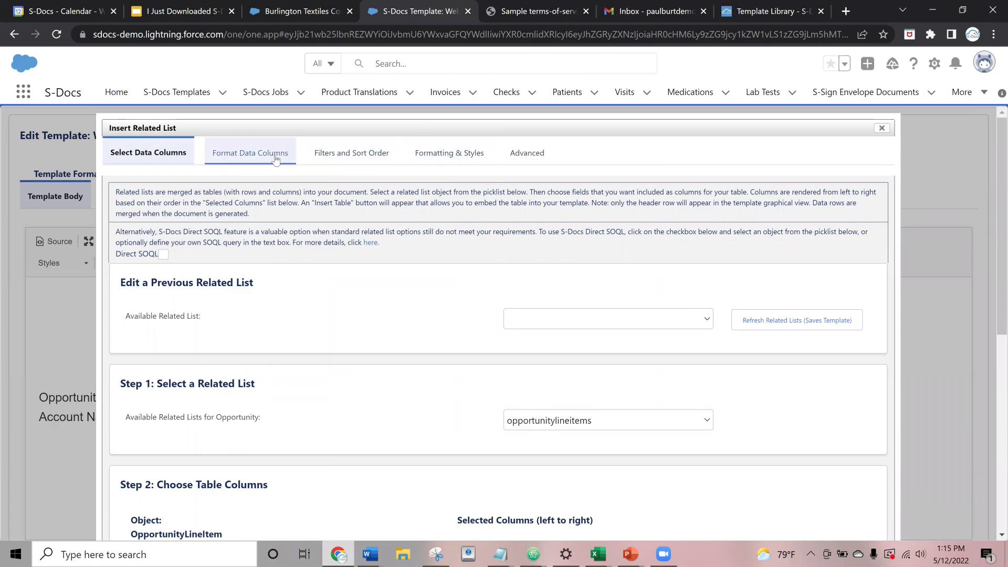
{"action": "scroll", "coordinate": [349, 315], "scroll_direction": "down", "scroll_amount": 7}
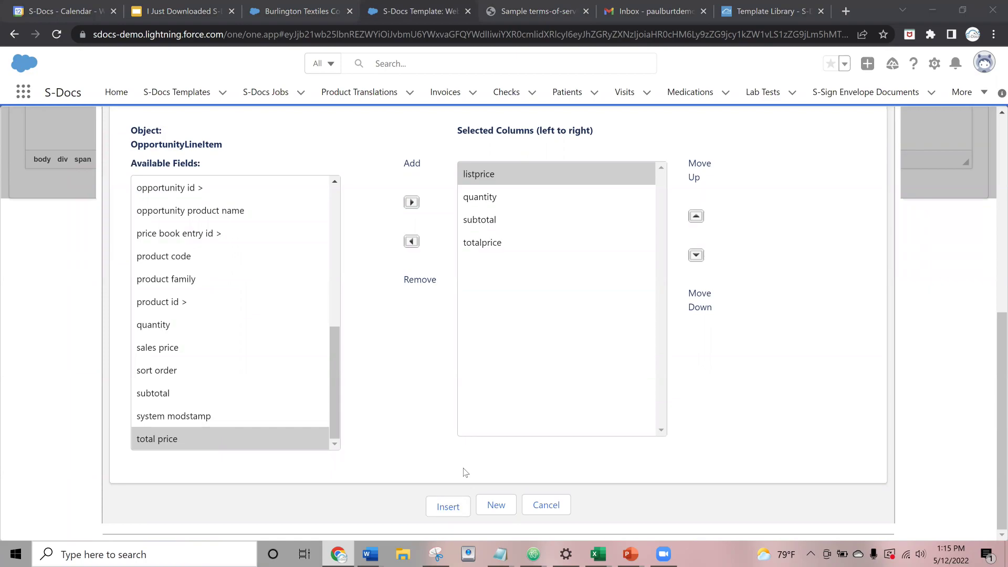
{"action": "left_click", "coordinate": [682, 332]}
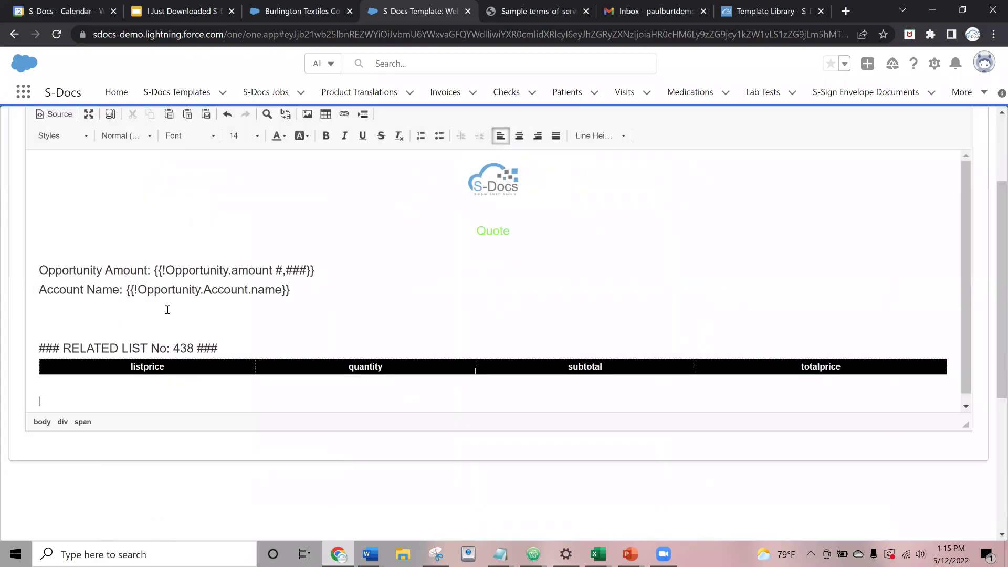
- Capitalise the listprice column header to ListPrice
{"action": "scroll", "coordinate": [86, 443], "scroll_direction": "up", "scroll_amount": 2}
{"action": "scroll", "coordinate": [86, 443], "scroll_direction": "down", "scroll_amount": 2}
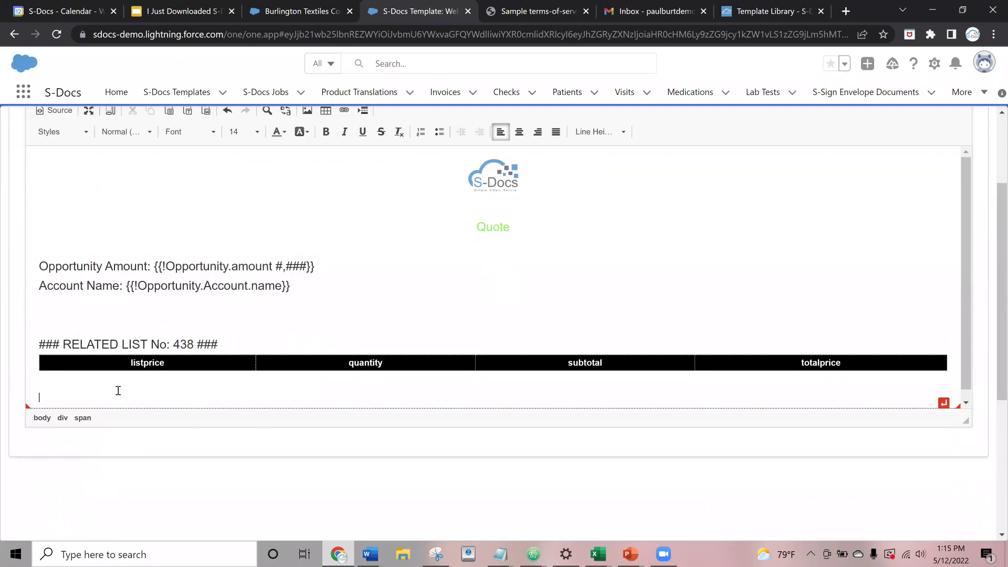
{"action": "left_click", "coordinate": [82, 377]}
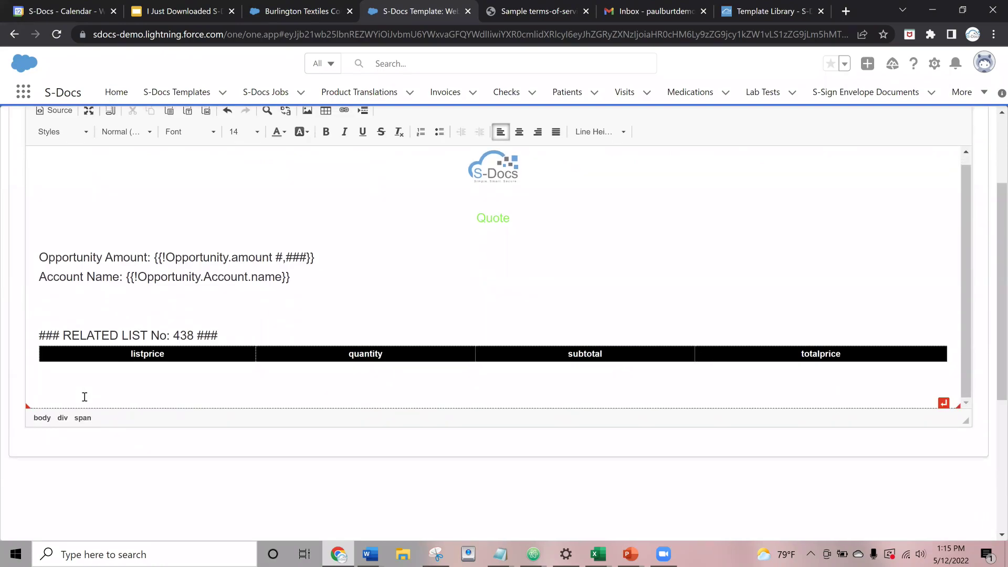
{"action": "left_click", "coordinate": [131, 354]}
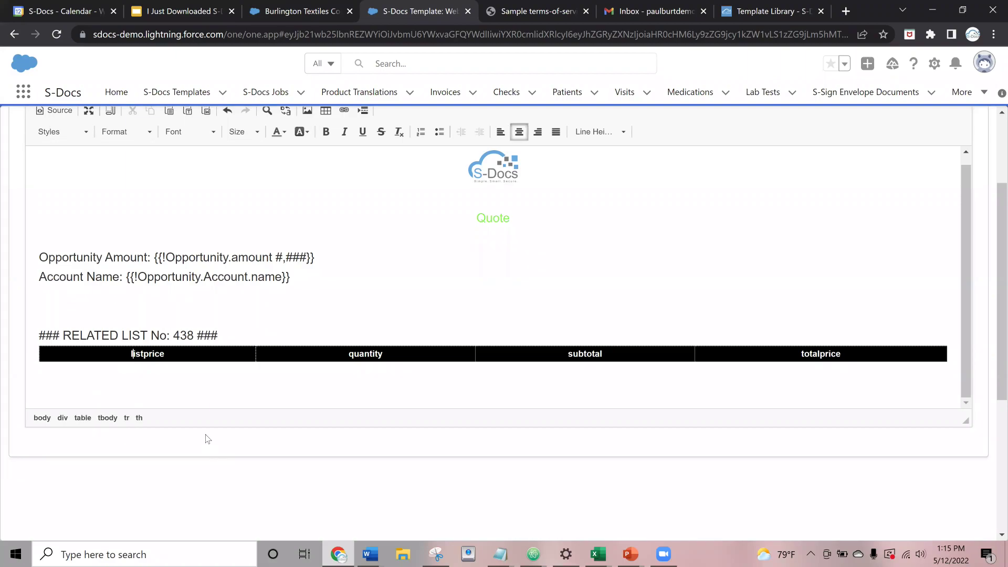
{"action": "key", "text": "BackSpace"}
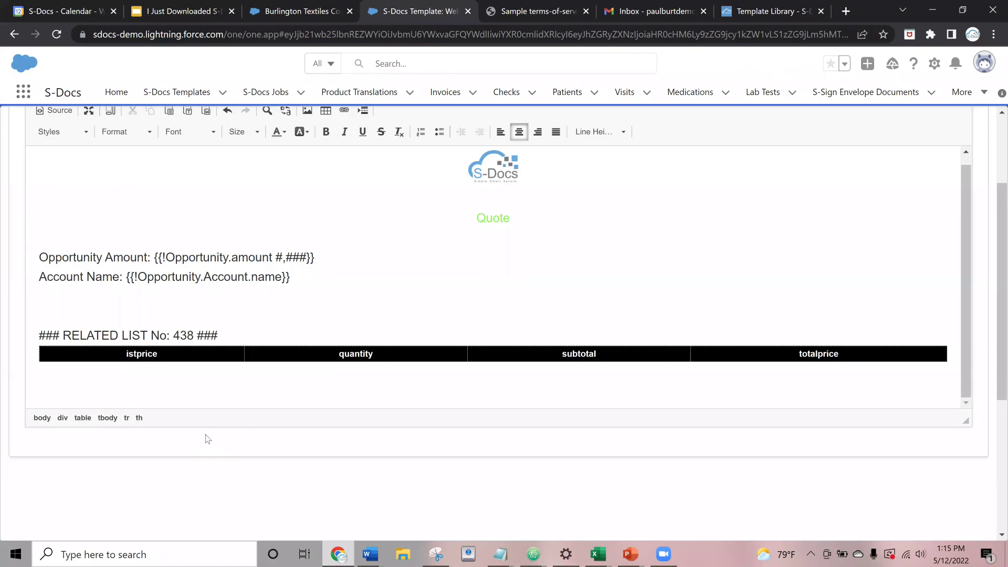
{"action": "type", "text": "L"}
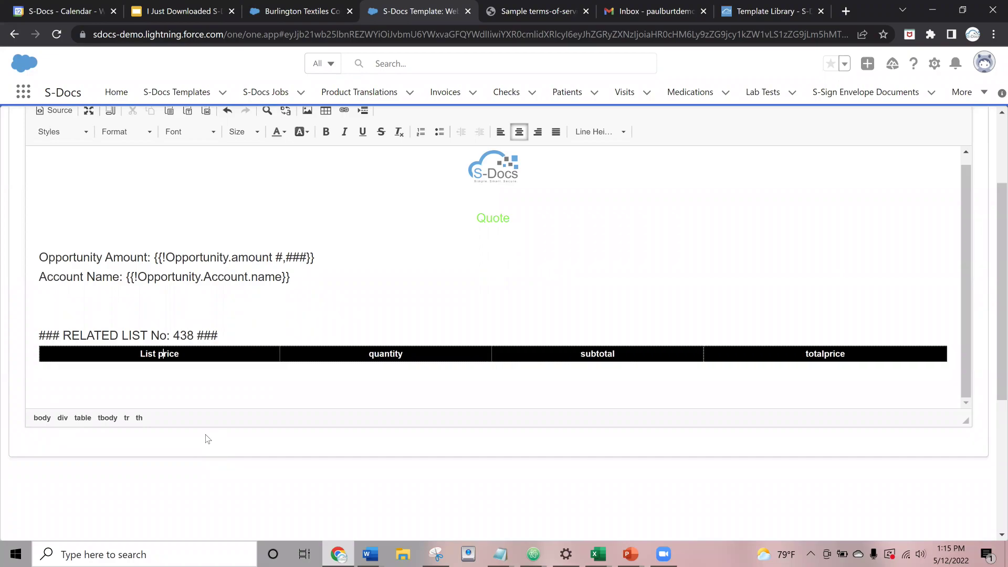
{"action": "key", "text": "BackSpace"}
{"action": "type", "text": "P"}
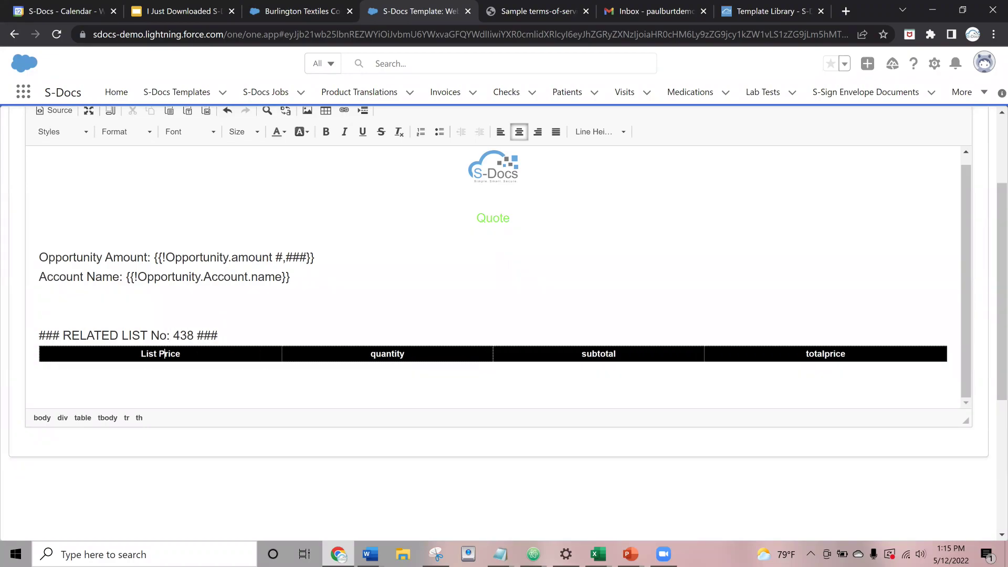
- Save the template and return to the S-Docs Templates list
{"action": "scroll", "coordinate": [405, 318], "scroll_direction": "up", "scroll_amount": 1}
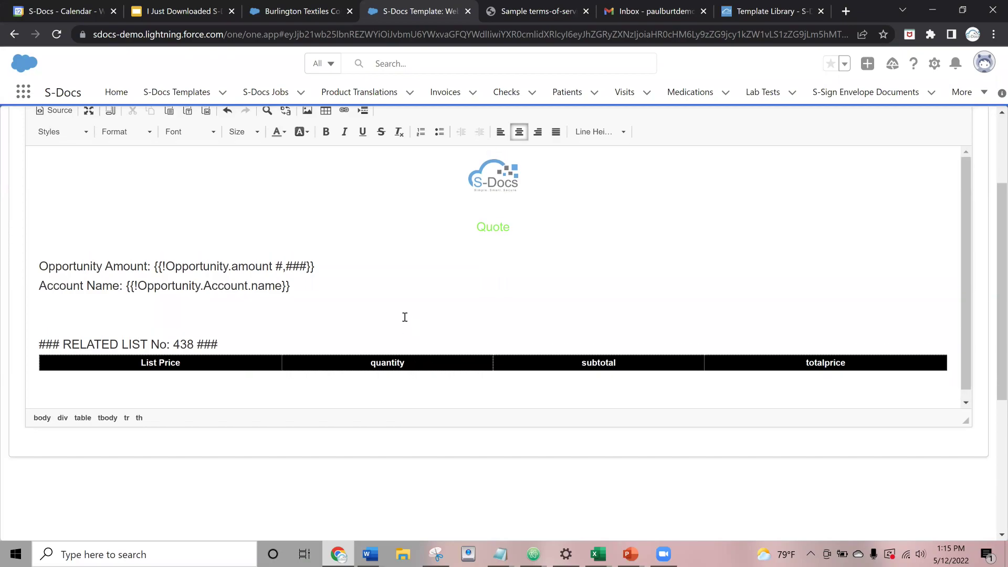
{"action": "scroll", "coordinate": [404, 313], "scroll_direction": "up", "scroll_amount": 3}
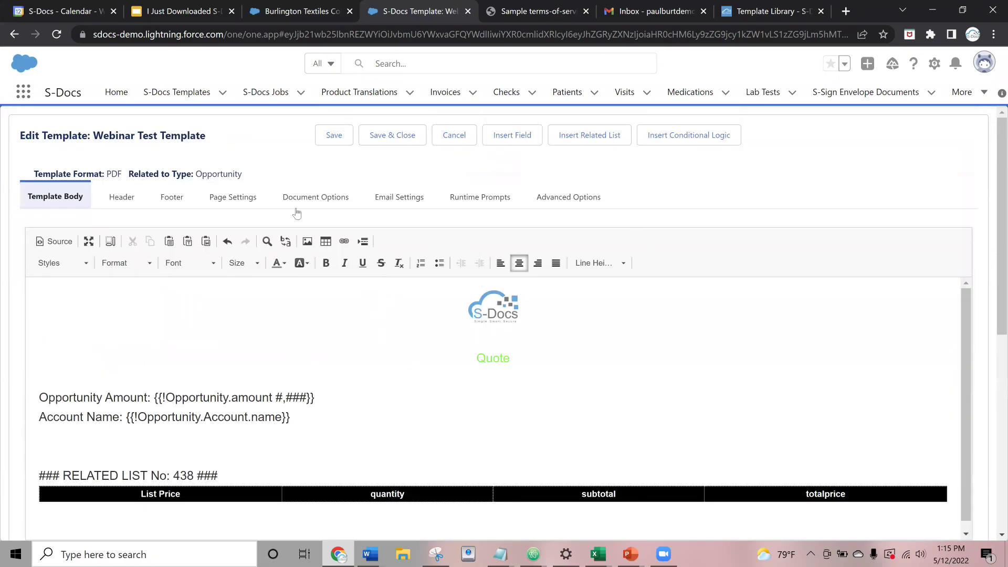
{"action": "left_click", "coordinate": [326, 137]}
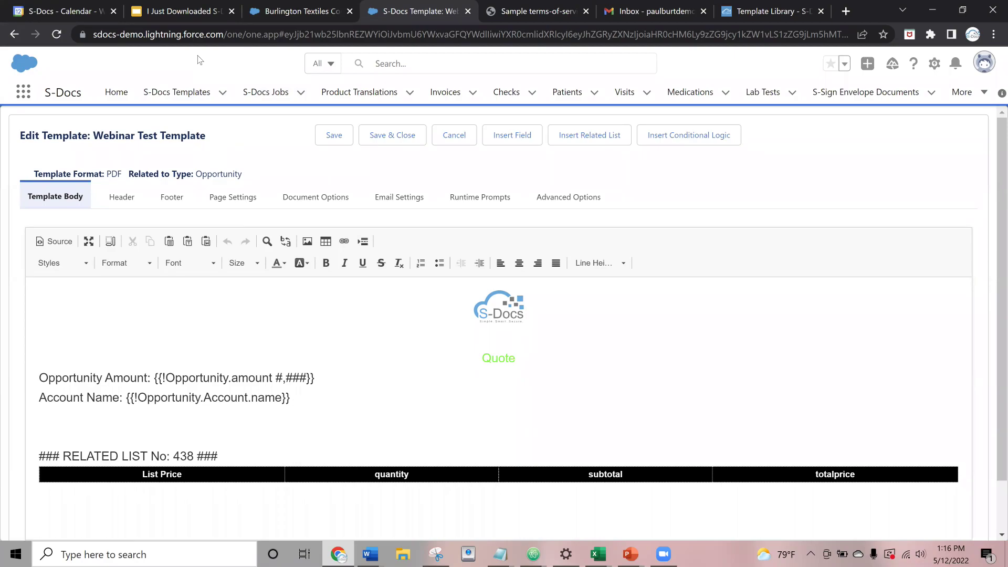
{"action": "left_click", "coordinate": [167, 99]}
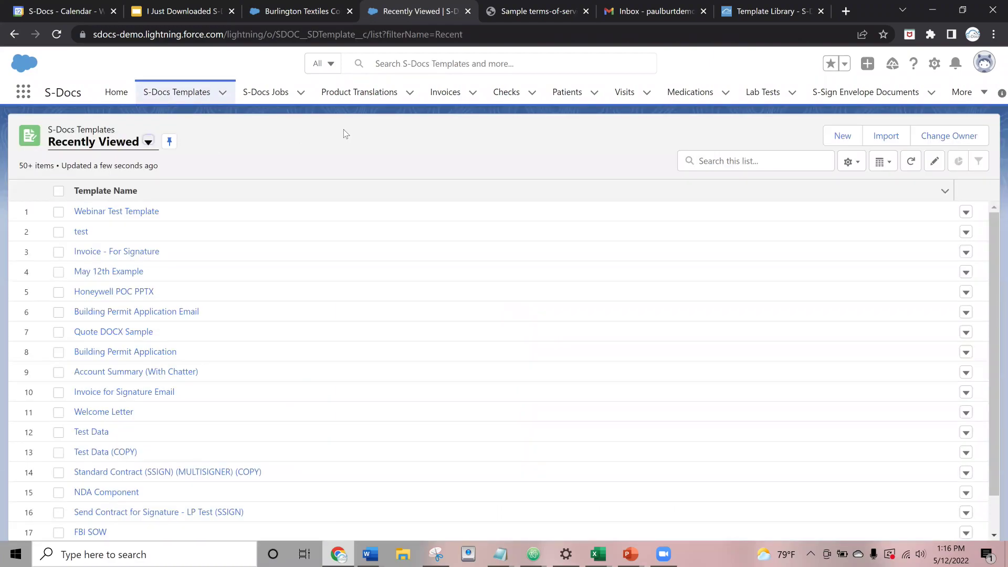
- Create and save a template named 'Terms + COnditions Webinar' with PDF-UPLOAD format
{"action": "left_click", "coordinate": [843, 136]}
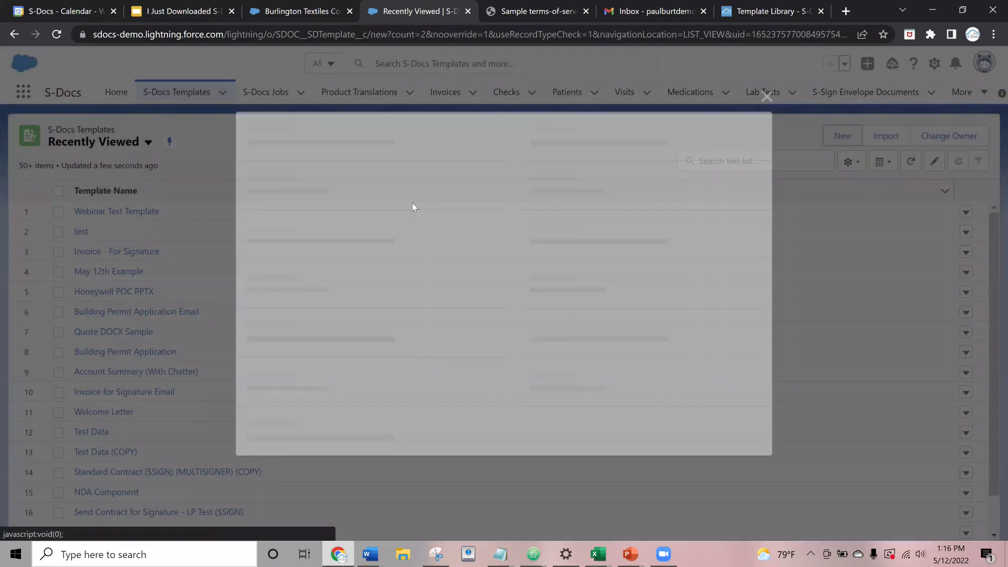
{"action": "type", "text": "Terms "}
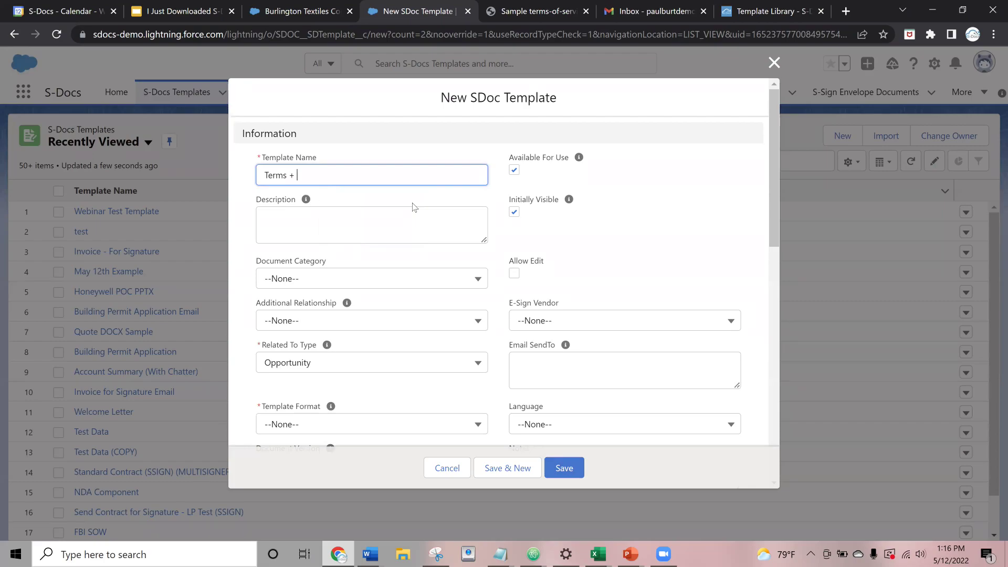
{"action": "type", "text": "+ COnditions Webinar"}
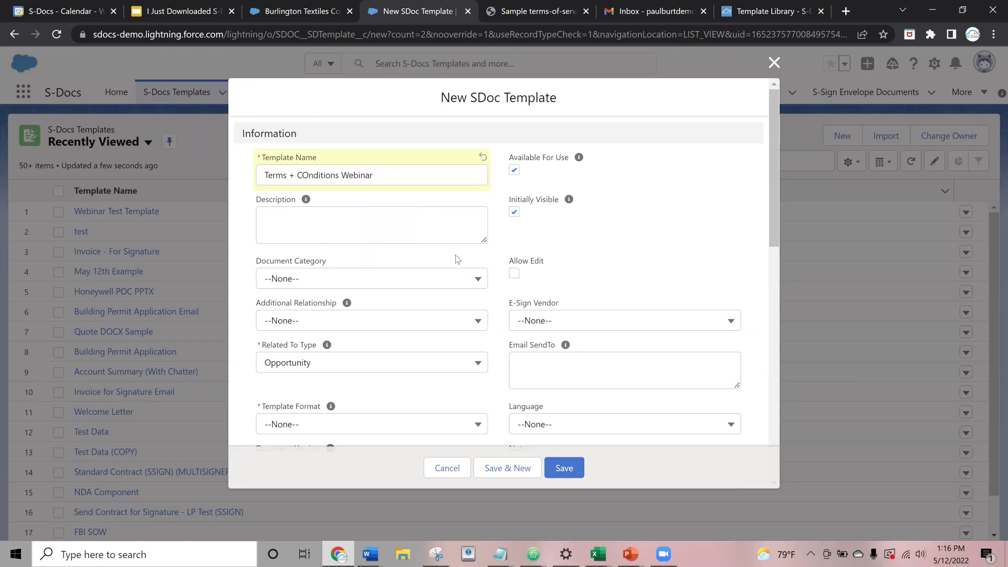
{"action": "scroll", "coordinate": [457, 259], "scroll_direction": "down", "scroll_amount": 5}
{"action": "scroll", "coordinate": [315, 313], "scroll_direction": "up", "scroll_amount": 2}
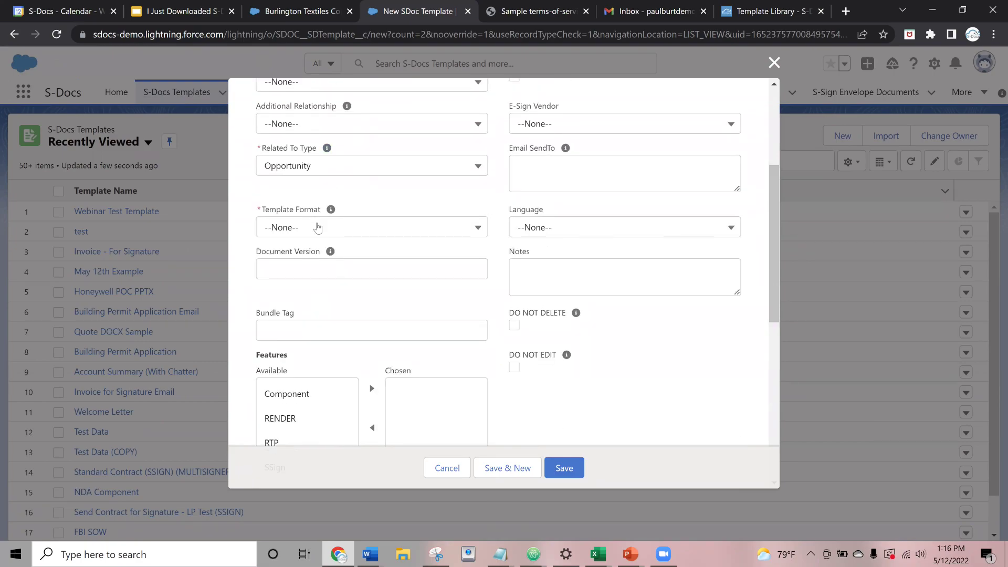
{"action": "left_click", "coordinate": [317, 227]}
{"action": "scroll", "coordinate": [322, 272], "scroll_direction": "down", "scroll_amount": 3}
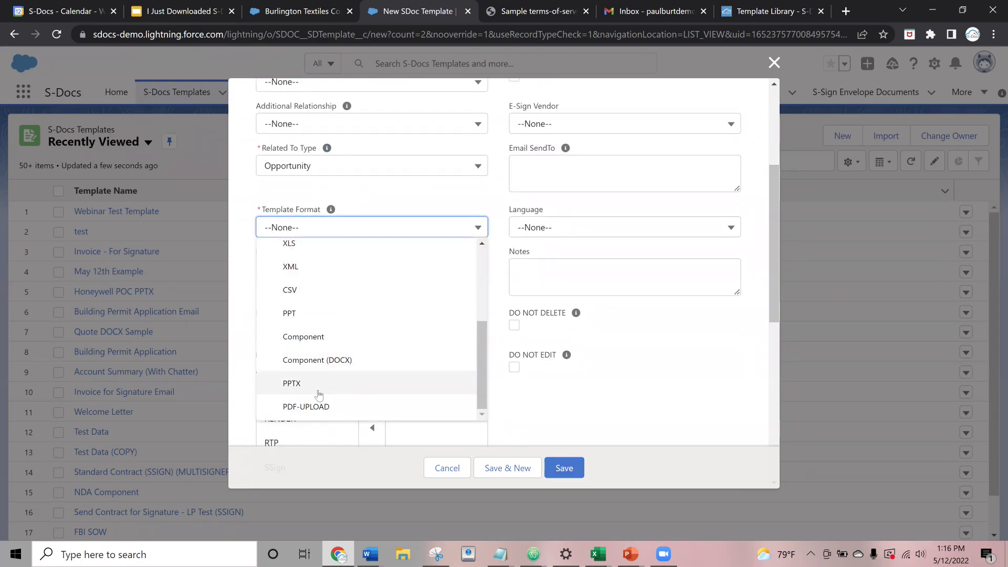
{"action": "left_click", "coordinate": [302, 407]}
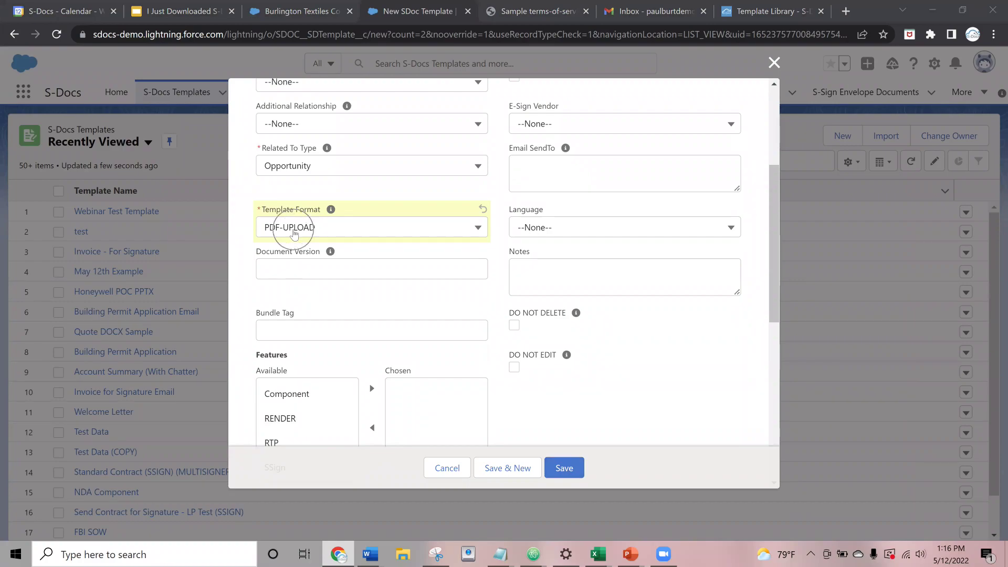
{"action": "left_click", "coordinate": [557, 466]}
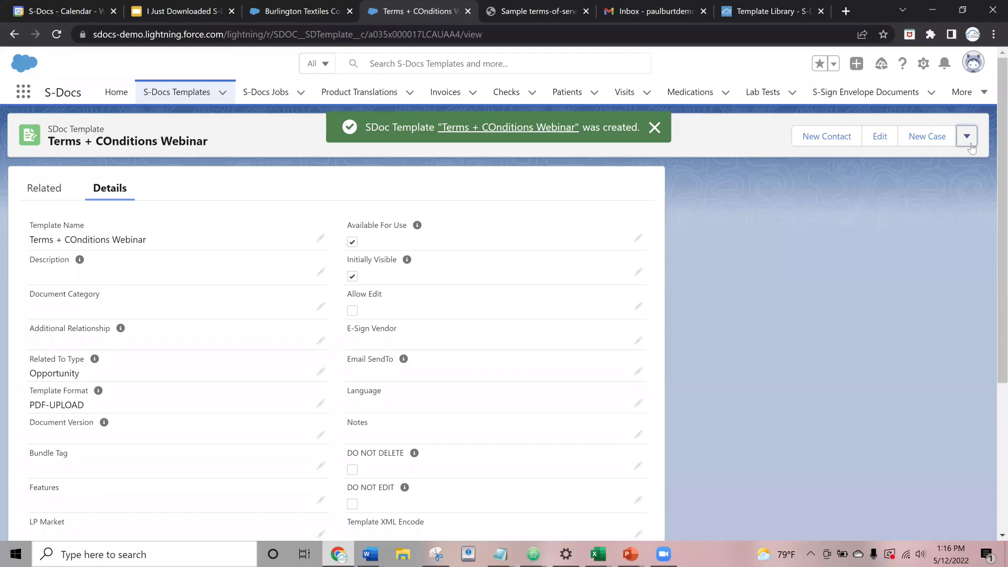
- In the Template Editor, upload the Sample terms-of-service PDF from Downloads
{"action": "left_click", "coordinate": [966, 136]}
{"action": "left_click", "coordinate": [930, 319]}
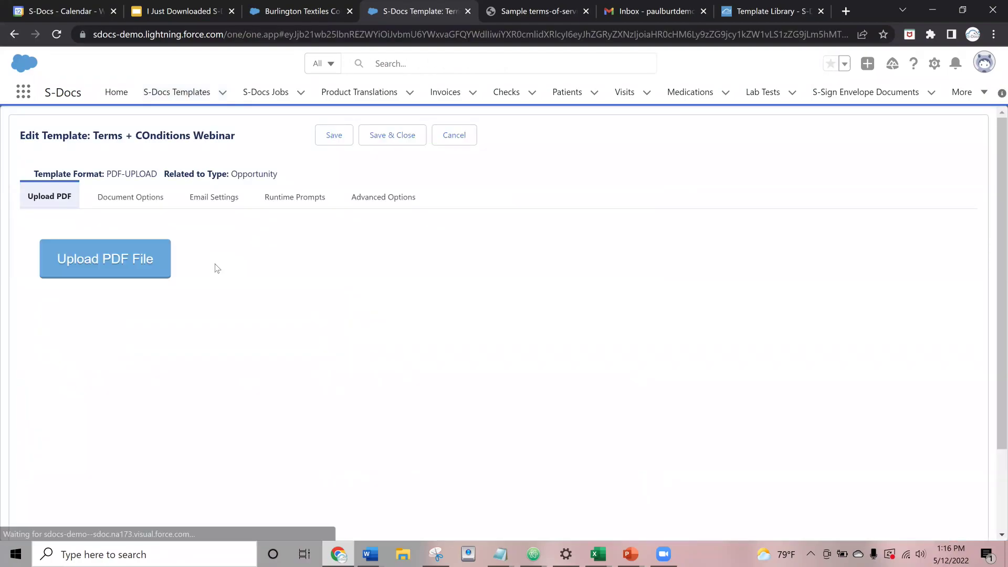
{"action": "left_click", "coordinate": [110, 265]}
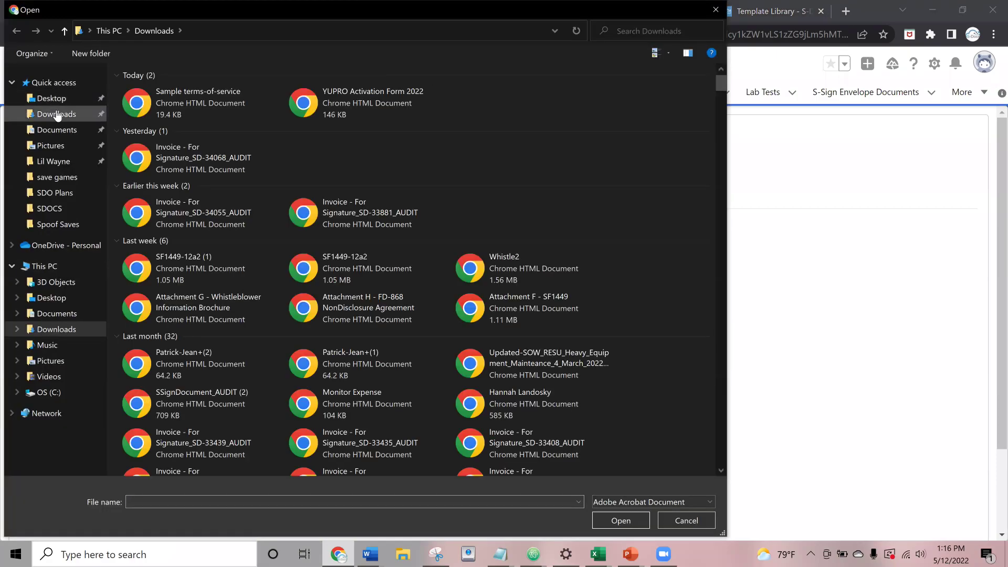
{"action": "left_click", "coordinate": [57, 115]}
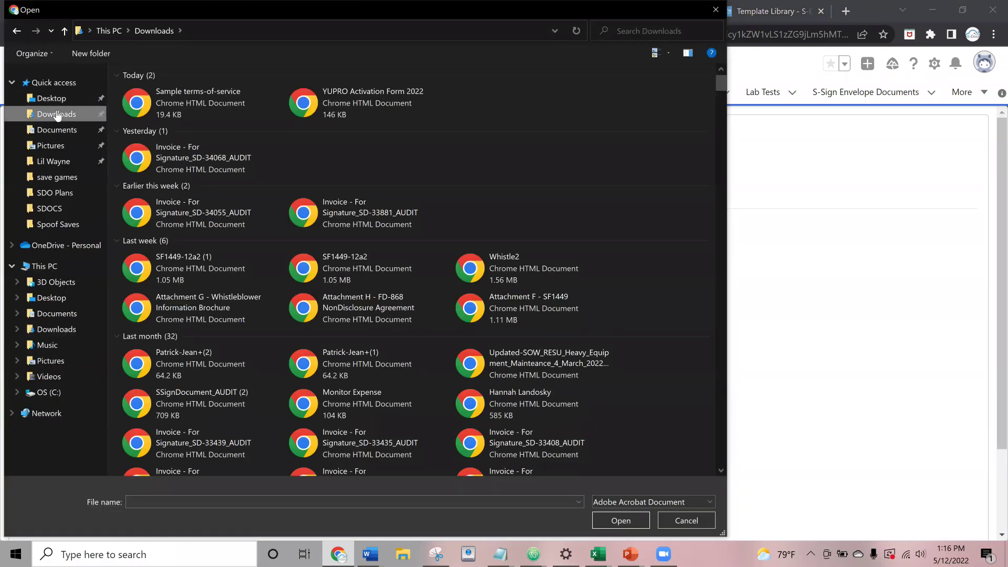
{"action": "double_click", "coordinate": [168, 104]}
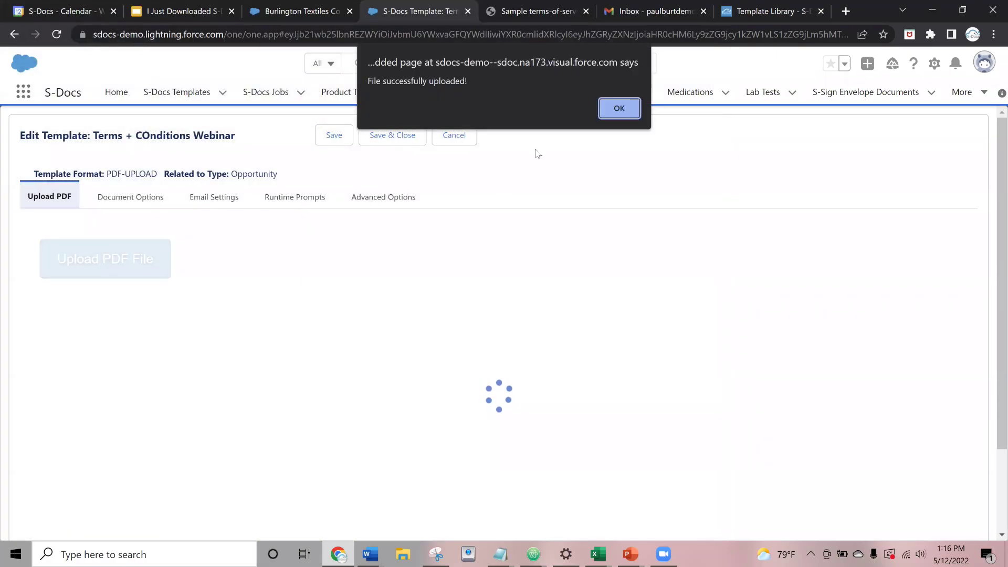
{"action": "left_click", "coordinate": [619, 108]}
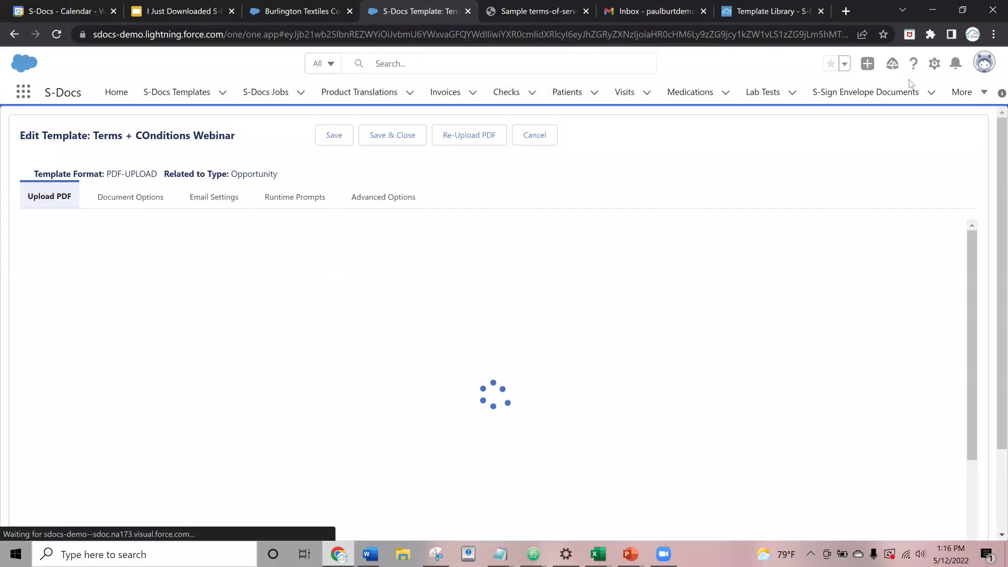
- Scroll through the uploaded Terms of Service Agreement PDF to preview it
{"action": "scroll", "coordinate": [604, 349], "scroll_direction": "down", "scroll_amount": 10}
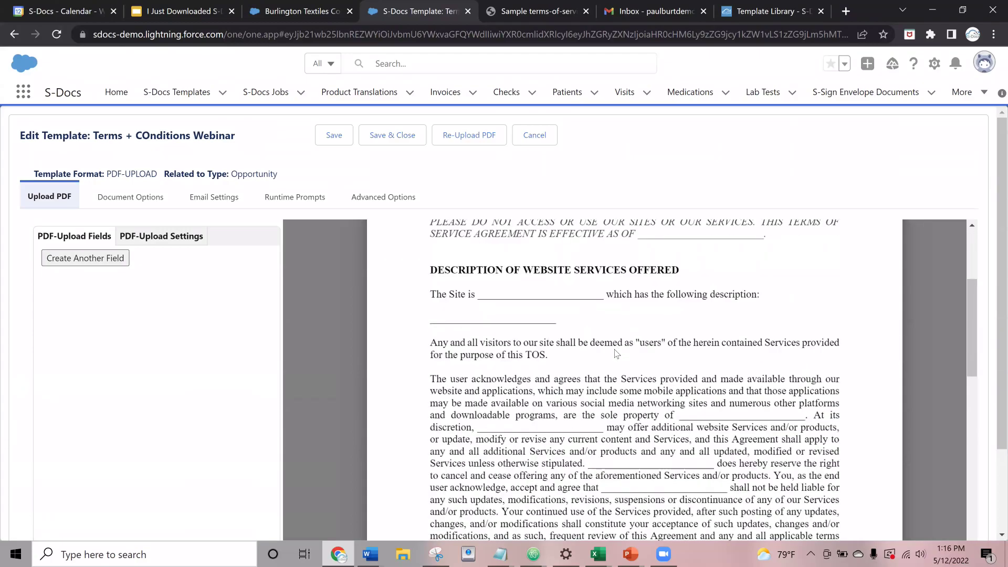
{"action": "scroll", "coordinate": [602, 349], "scroll_direction": "up", "scroll_amount": 10}
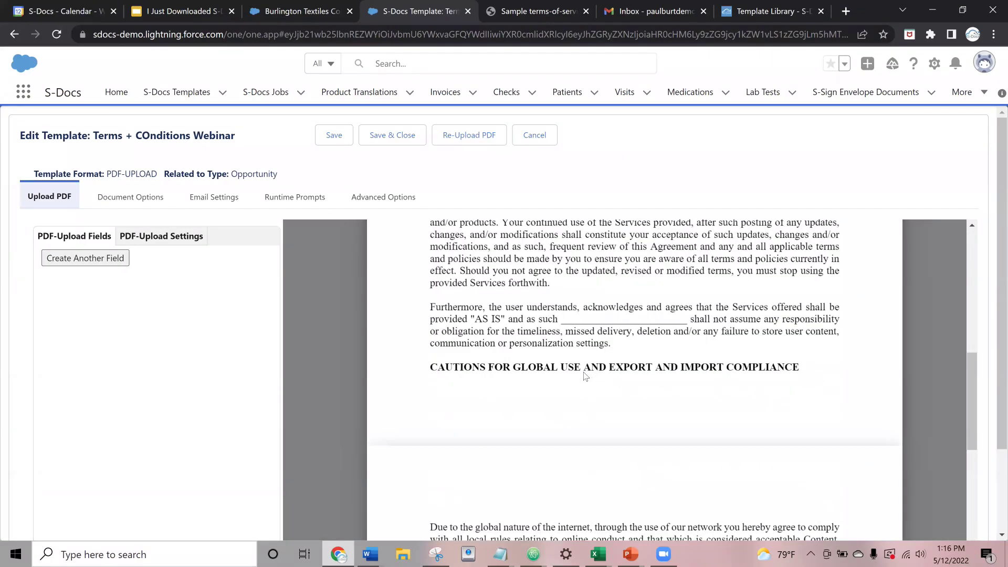
{"action": "scroll", "coordinate": [525, 304], "scroll_direction": "down", "scroll_amount": 3}
{"action": "scroll", "coordinate": [492, 281], "scroll_direction": "up", "scroll_amount": 3}
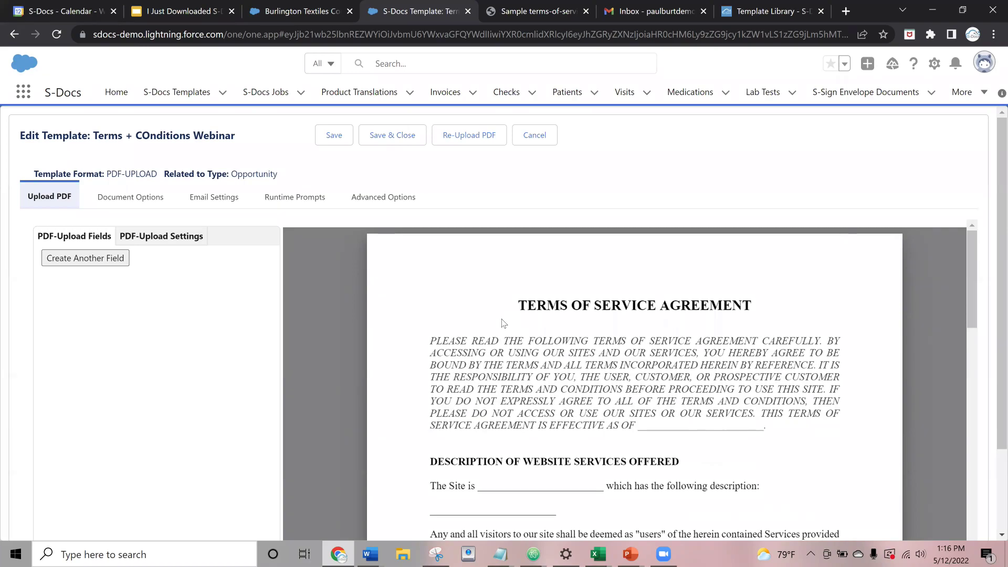
{"action": "scroll", "coordinate": [628, 264], "scroll_direction": "down", "scroll_amount": 10}
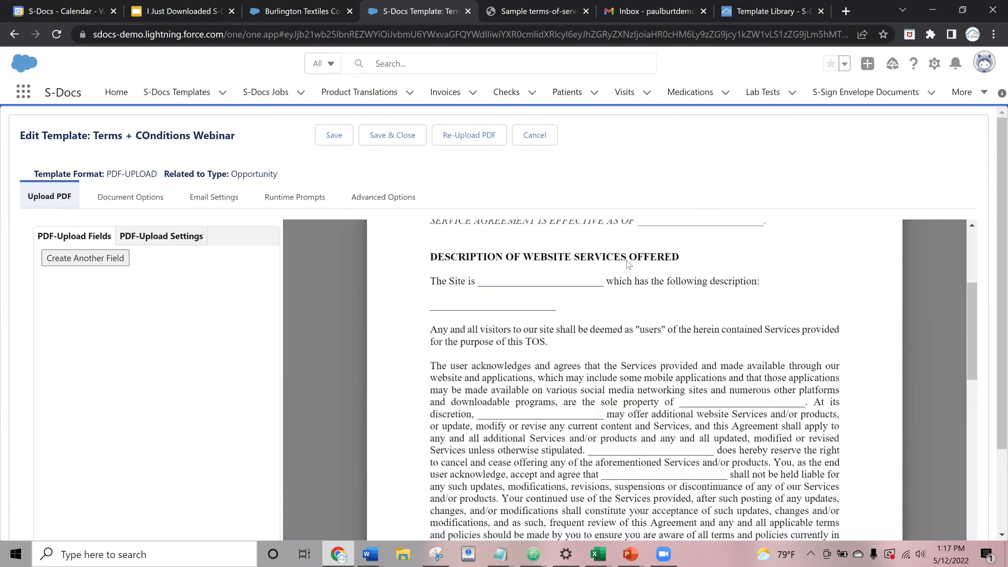
{"action": "scroll", "coordinate": [629, 264], "scroll_direction": "up", "scroll_amount": 9}
{"action": "scroll", "coordinate": [335, 321], "scroll_direction": "up", "scroll_amount": 1}
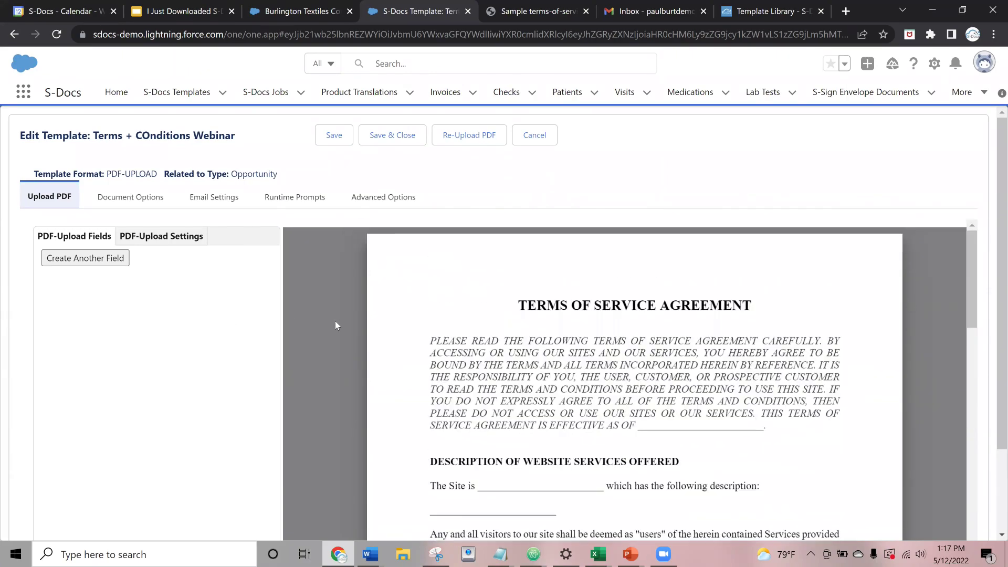
{"action": "scroll", "coordinate": [416, 332], "scroll_direction": "down", "scroll_amount": 2}
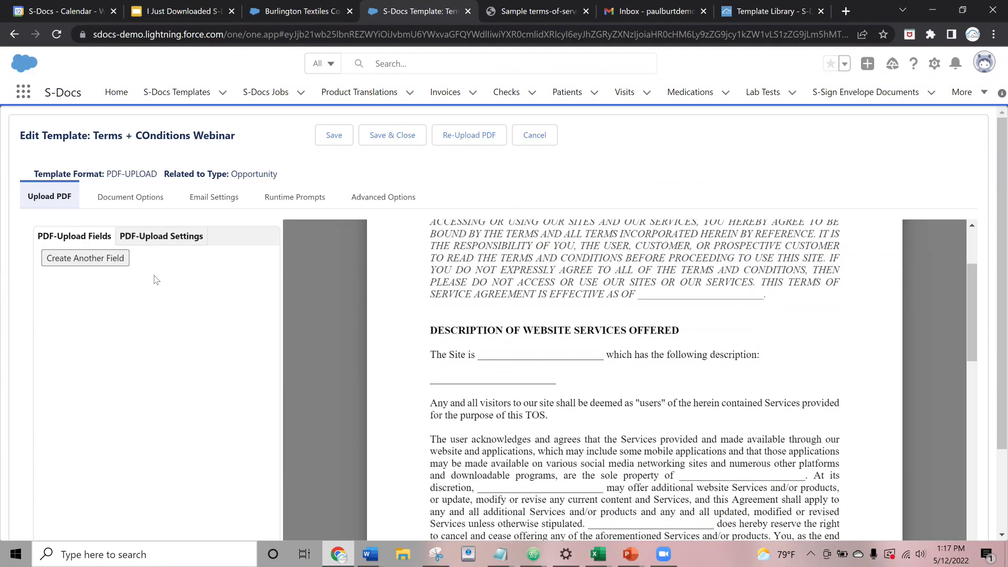
- Add fillable field 1 and map it to the Opportunity amount merge field
{"action": "left_click", "coordinate": [77, 261]}
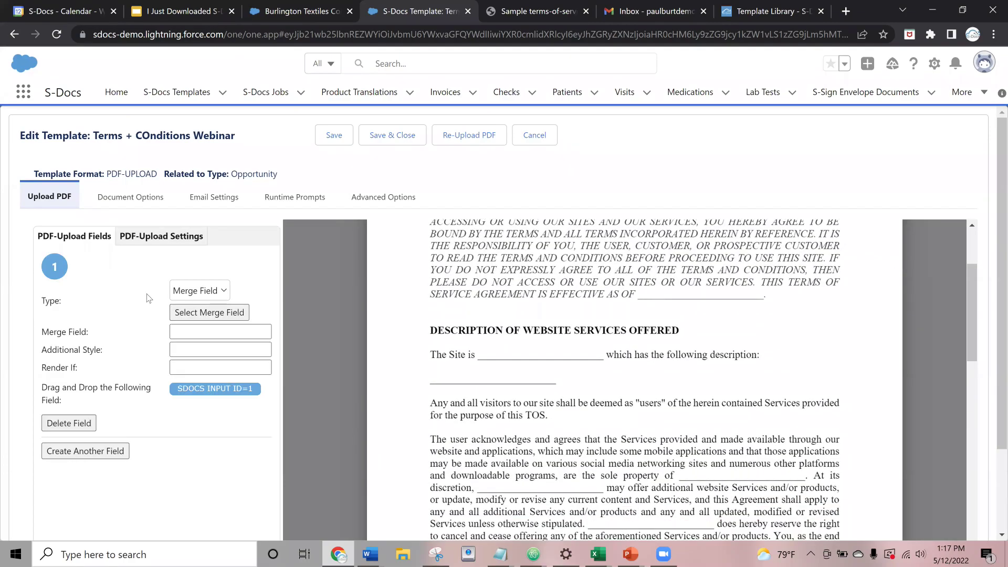
{"action": "scroll", "coordinate": [483, 316], "scroll_direction": "up", "scroll_amount": 1}
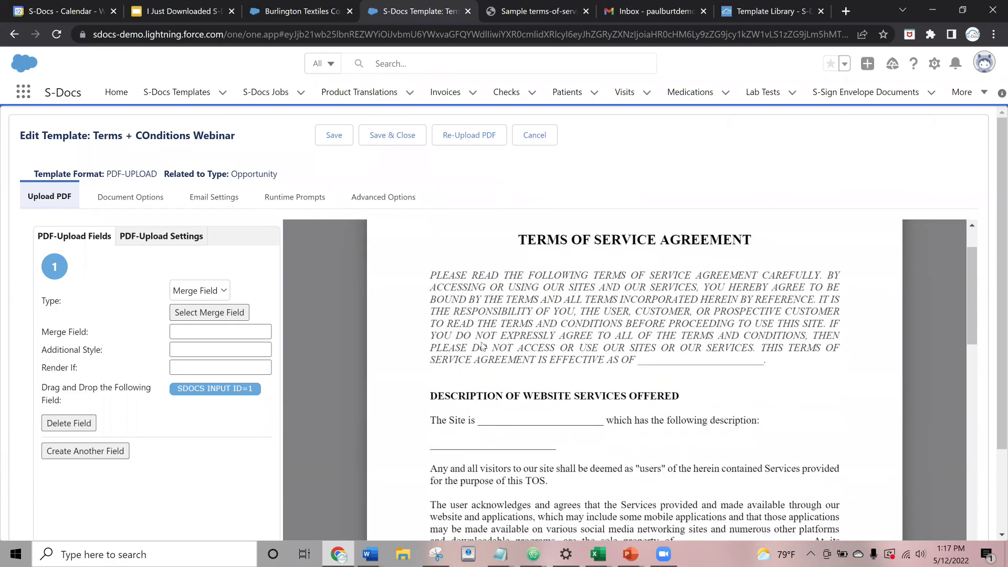
{"action": "scroll", "coordinate": [477, 356], "scroll_direction": "down", "scroll_amount": 1}
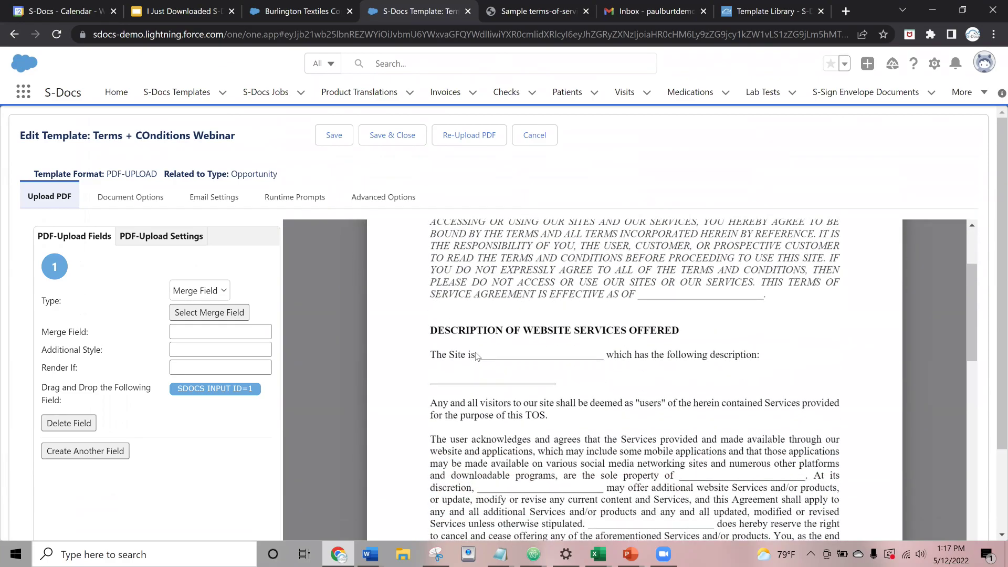
{"action": "left_click", "coordinate": [210, 314]}
{"action": "scroll", "coordinate": [134, 335], "scroll_direction": "down", "scroll_amount": 1}
{"action": "scroll", "coordinate": [77, 337], "scroll_direction": "up", "scroll_amount": 1}
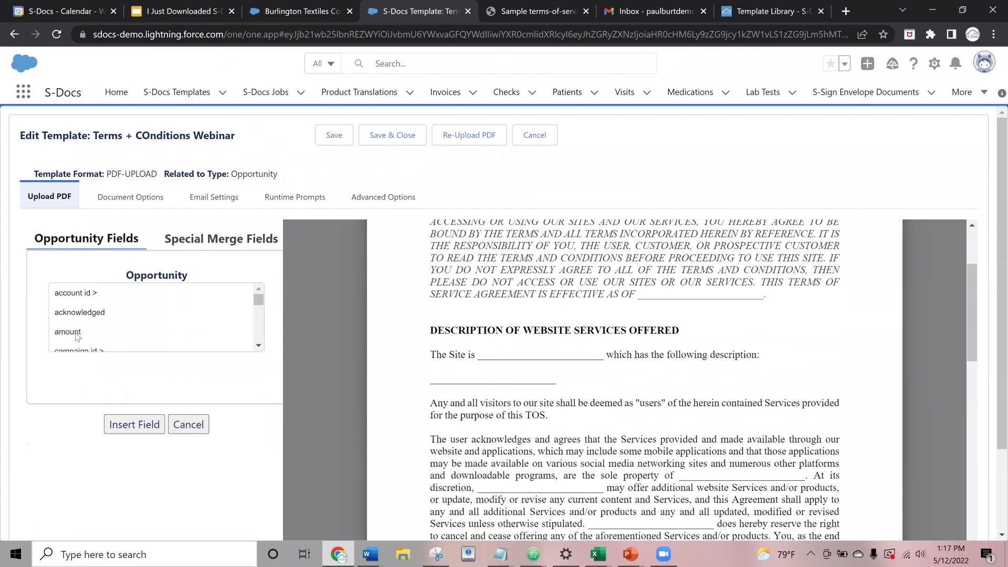
{"action": "left_click", "coordinate": [75, 332]}
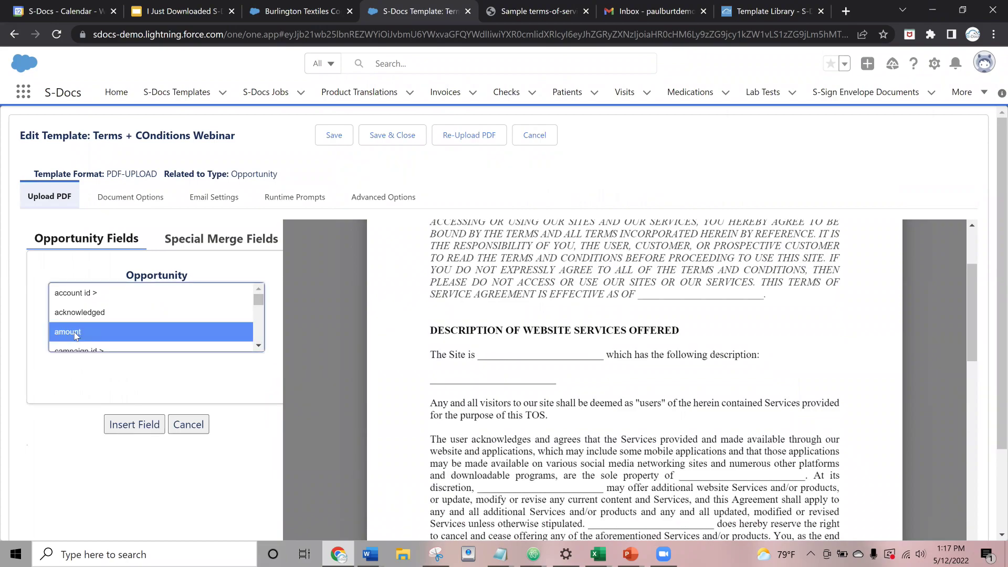
{"action": "left_click", "coordinate": [135, 425]}
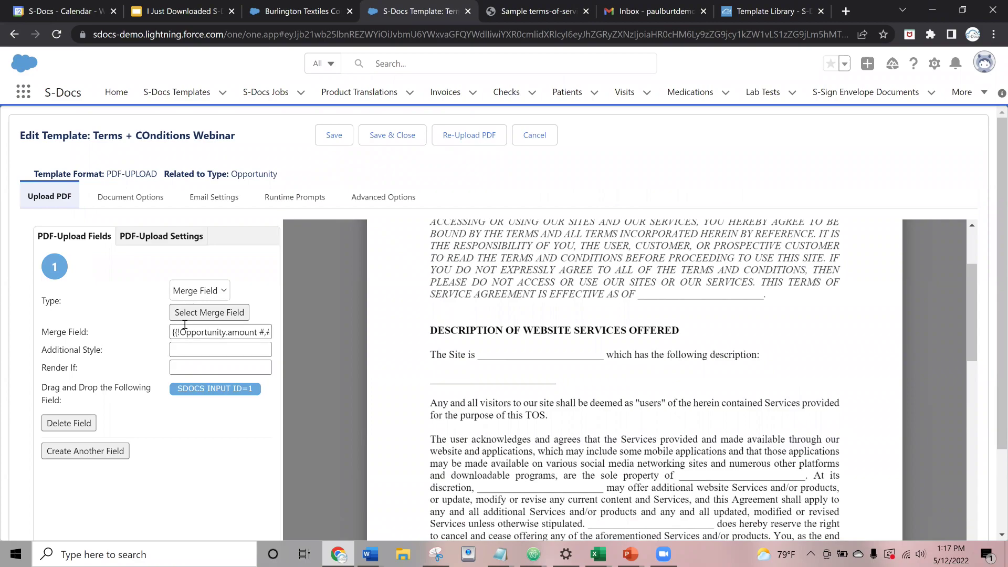
- Drag field 1 onto the blank after "effective as of" in the agreement
{"action": "scroll", "coordinate": [335, 337], "scroll_direction": "up", "scroll_amount": 1}
{"action": "scroll", "coordinate": [334, 337], "scroll_direction": "up", "scroll_amount": 1}
{"action": "left_click_drag", "start_coordinate": [215, 388], "coordinate": [682, 364]}
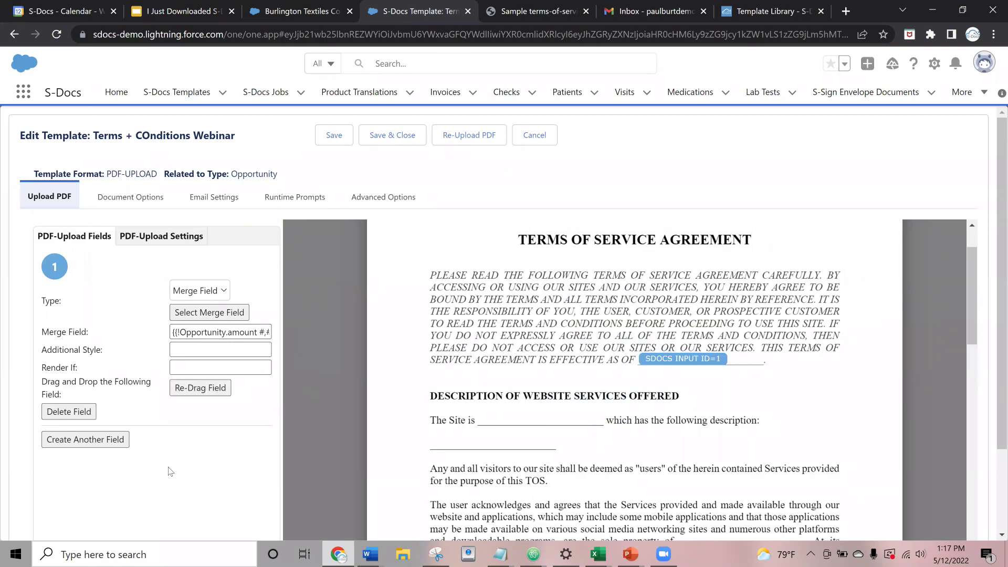
{"action": "scroll", "coordinate": [635, 344], "scroll_direction": "down", "scroll_amount": 6}
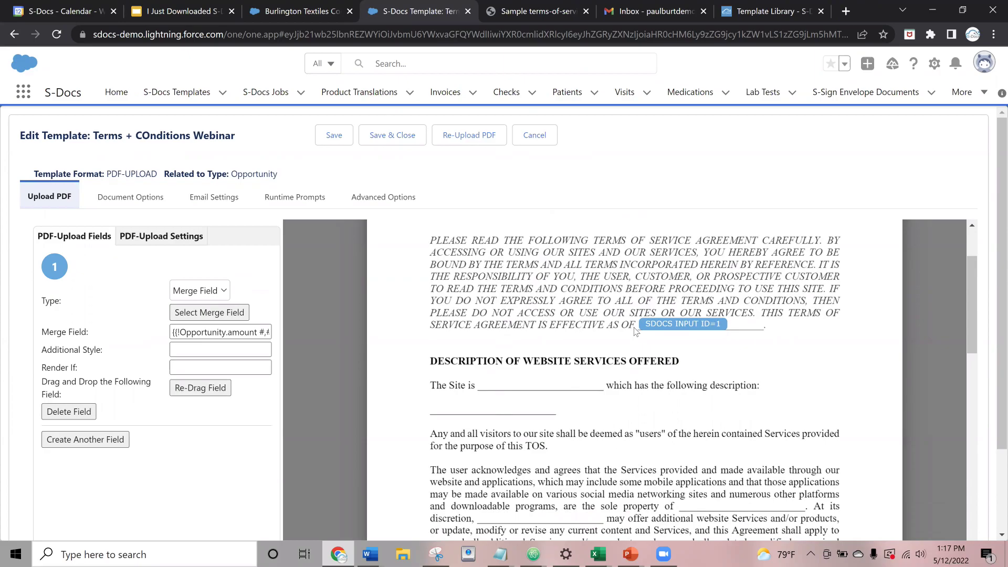
{"action": "scroll", "coordinate": [651, 370], "scroll_direction": "up", "scroll_amount": 6}
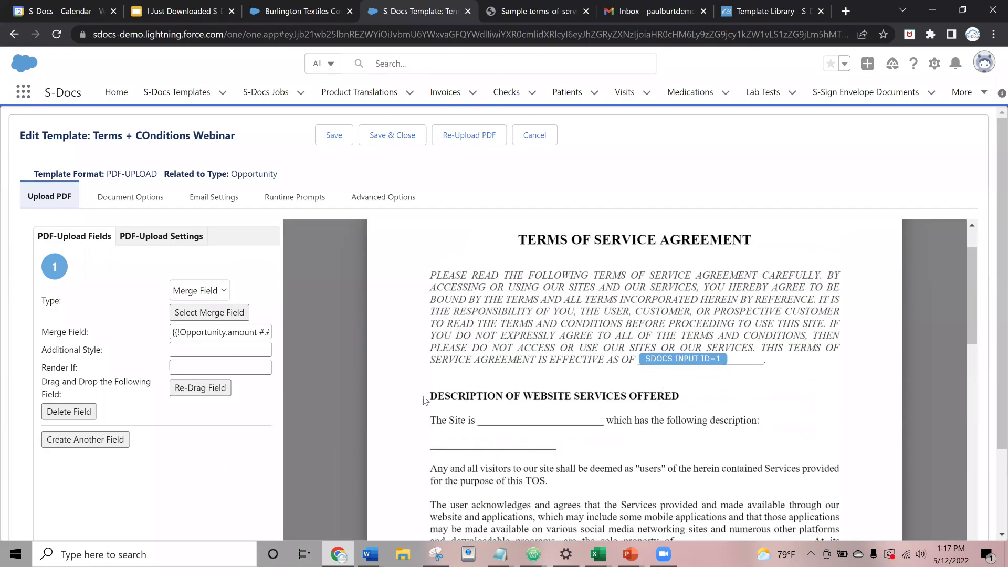
{"action": "scroll", "coordinate": [587, 349], "scroll_direction": "up", "scroll_amount": 1}
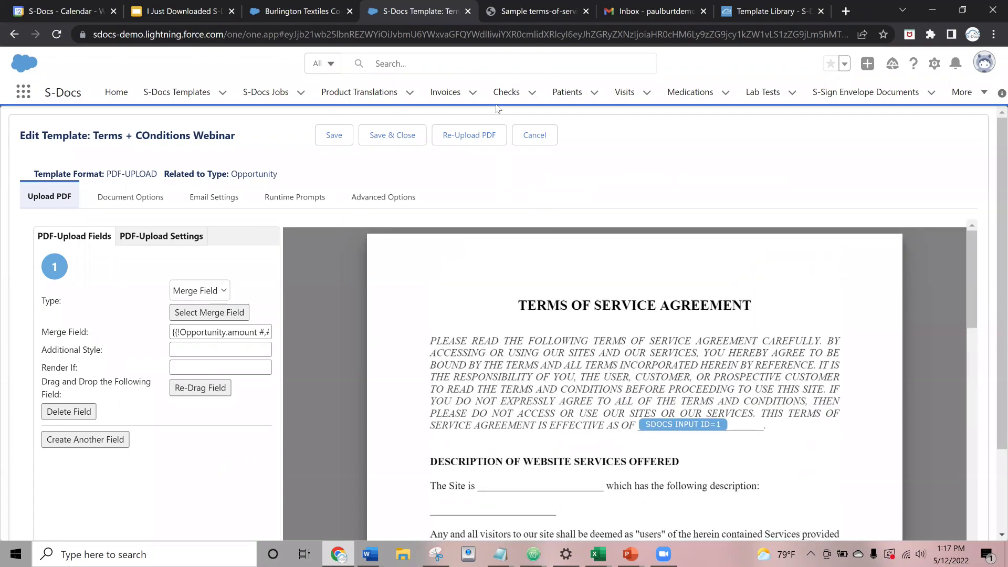
- Save the field placement and open the Burlington Textiles opportunity from Favorites in a new tab
{"action": "left_click", "coordinate": [330, 137]}
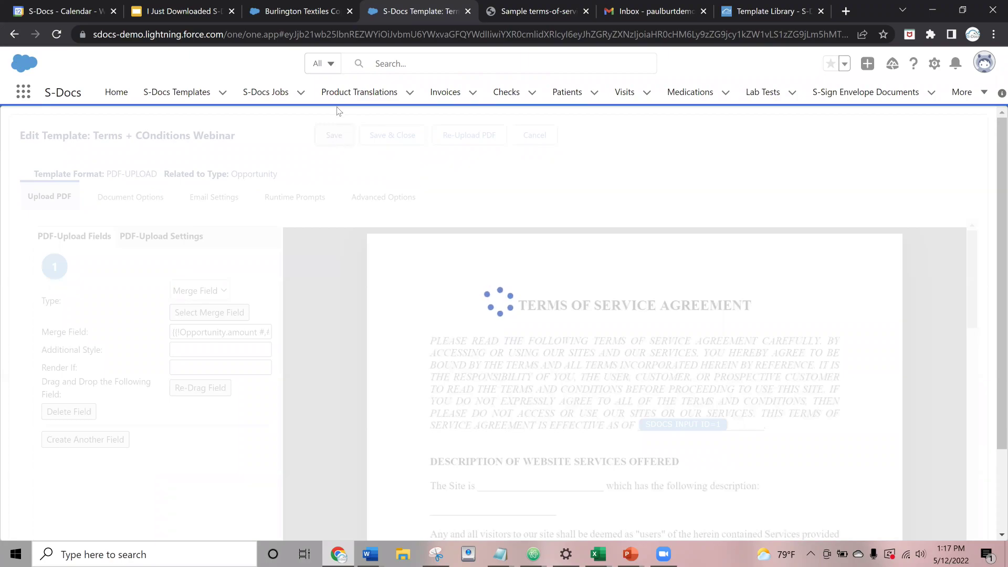
{"action": "left_click", "coordinate": [619, 108]}
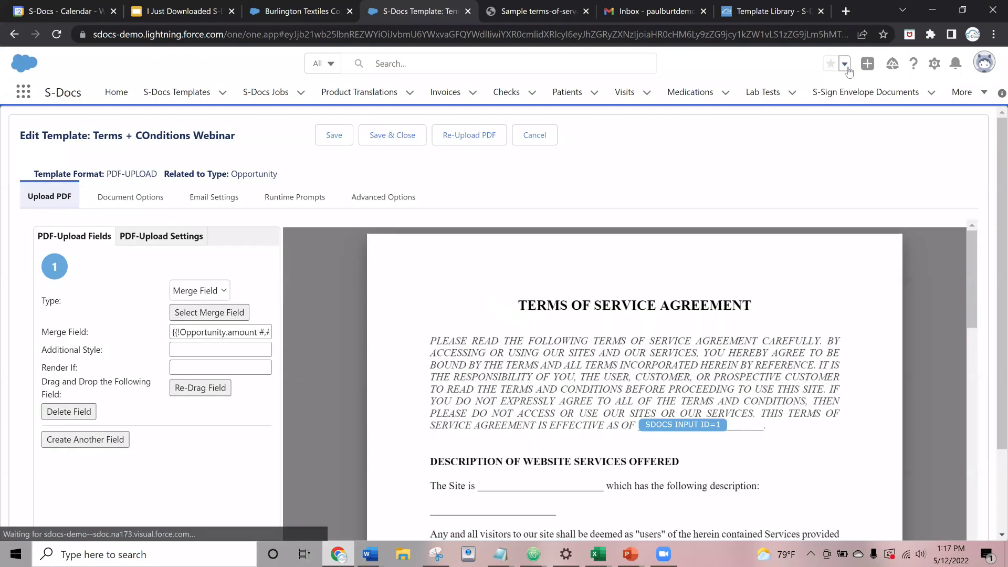
{"action": "left_click", "coordinate": [845, 65]}
{"action": "right_click", "coordinate": [834, 121]}
{"action": "left_click", "coordinate": [861, 119]}
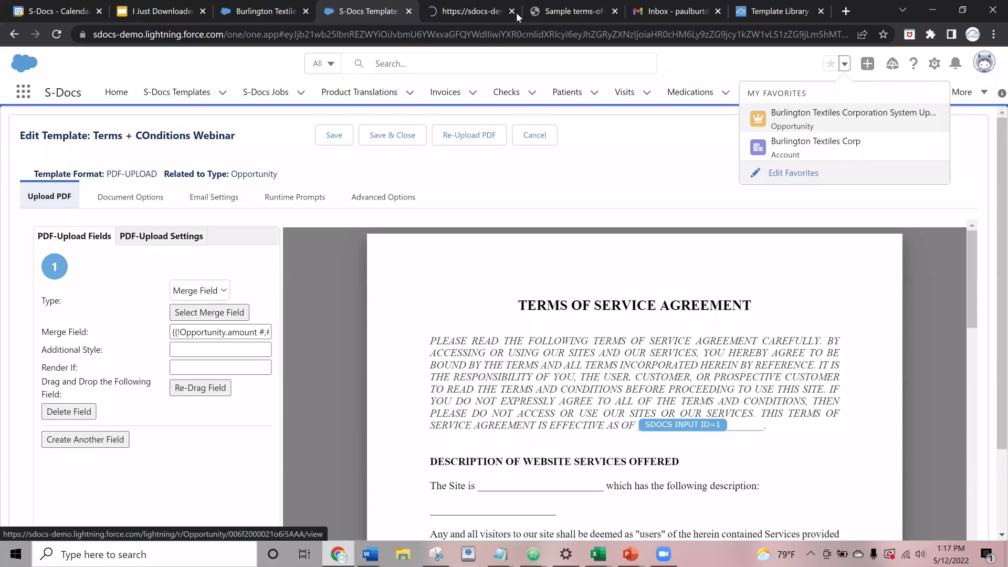
{"action": "left_click", "coordinate": [463, 11]}
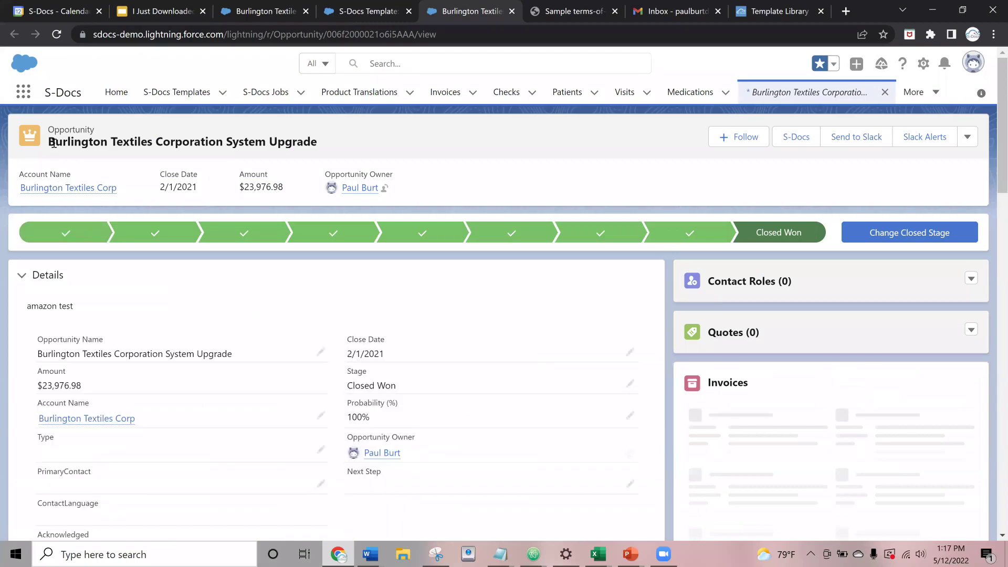
- Open Setup's Object Manager in a new tab and find the Opportunity object
{"action": "double_click", "coordinate": [63, 129]}
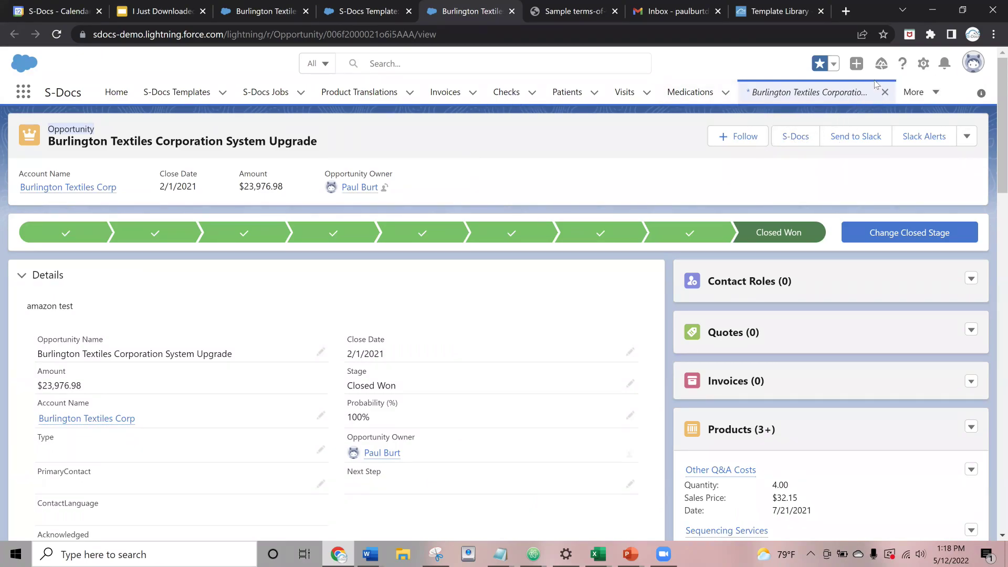
{"action": "left_click", "coordinate": [924, 64]}
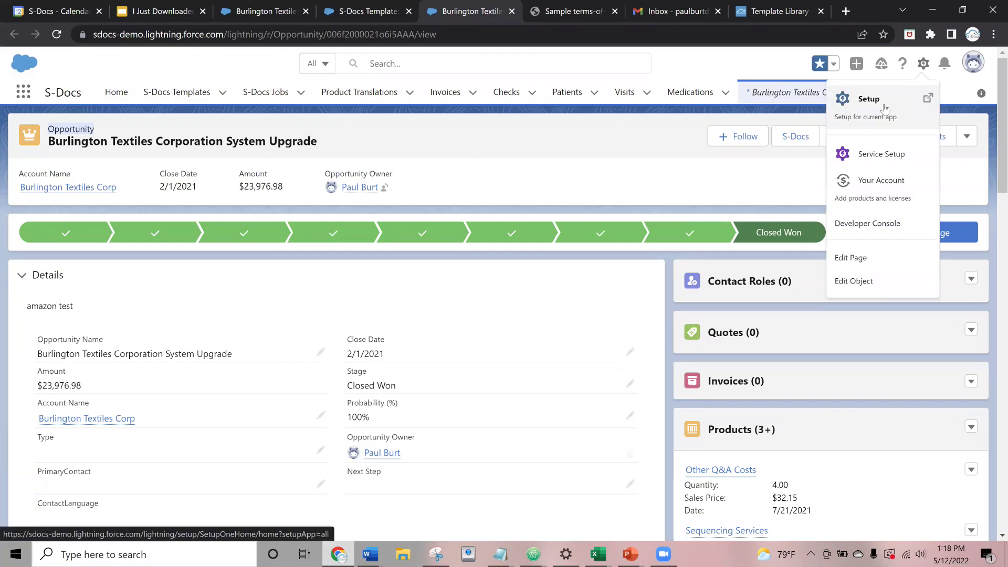
{"action": "left_click", "coordinate": [882, 109]}
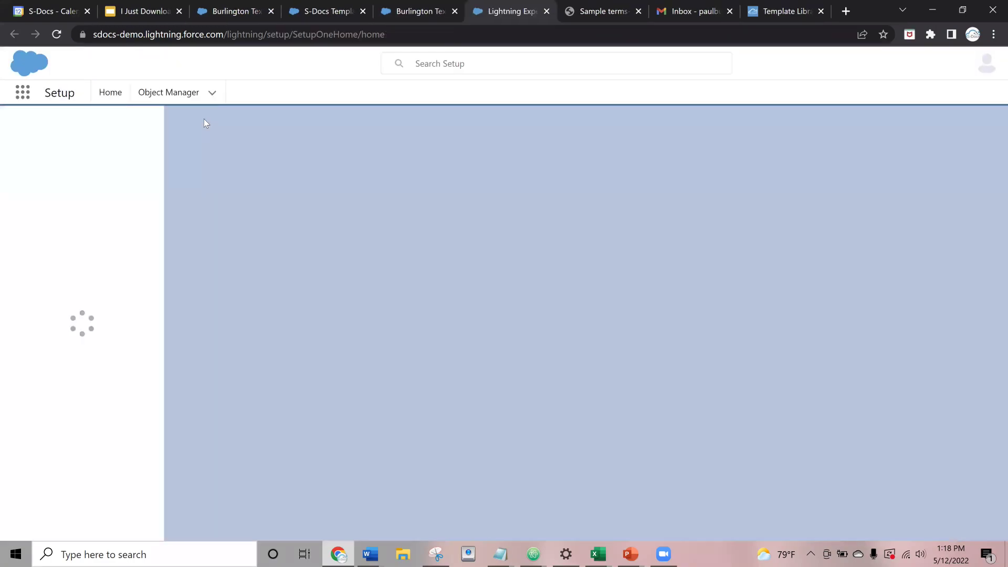
{"action": "left_click", "coordinate": [164, 100]}
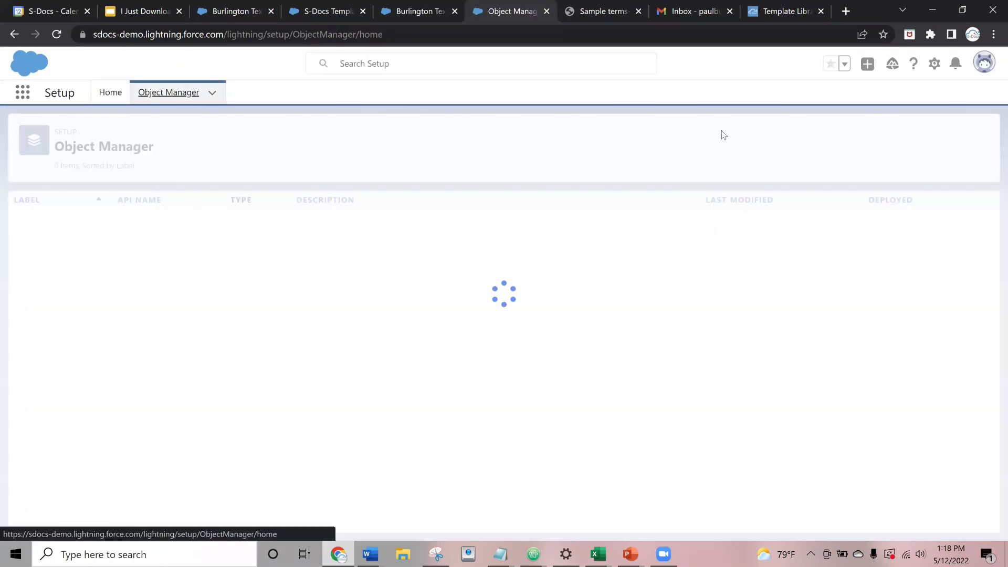
{"action": "left_click", "coordinate": [756, 135]}
{"action": "type", "text": "oppo"}
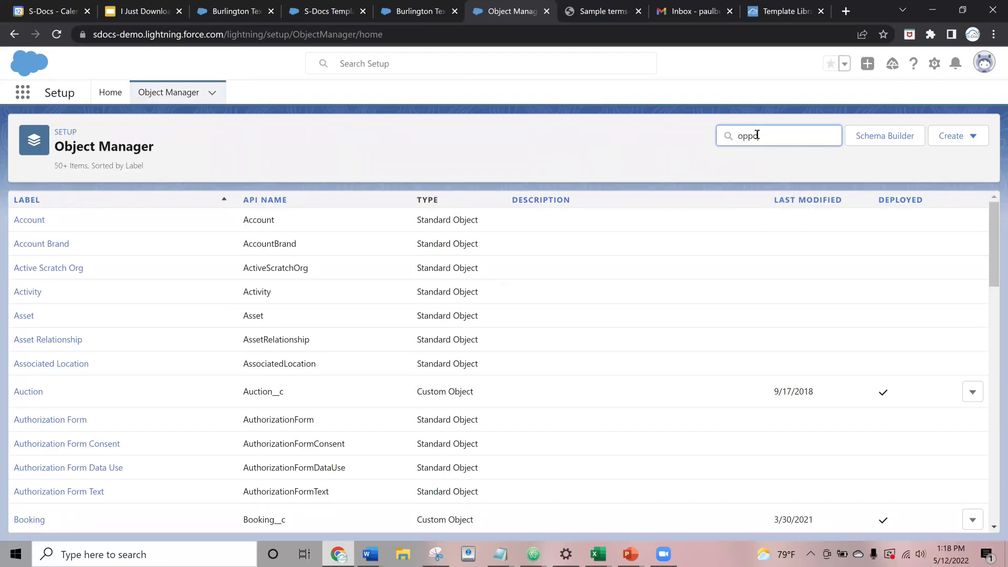
{"action": "left_click", "coordinate": [32, 220]}
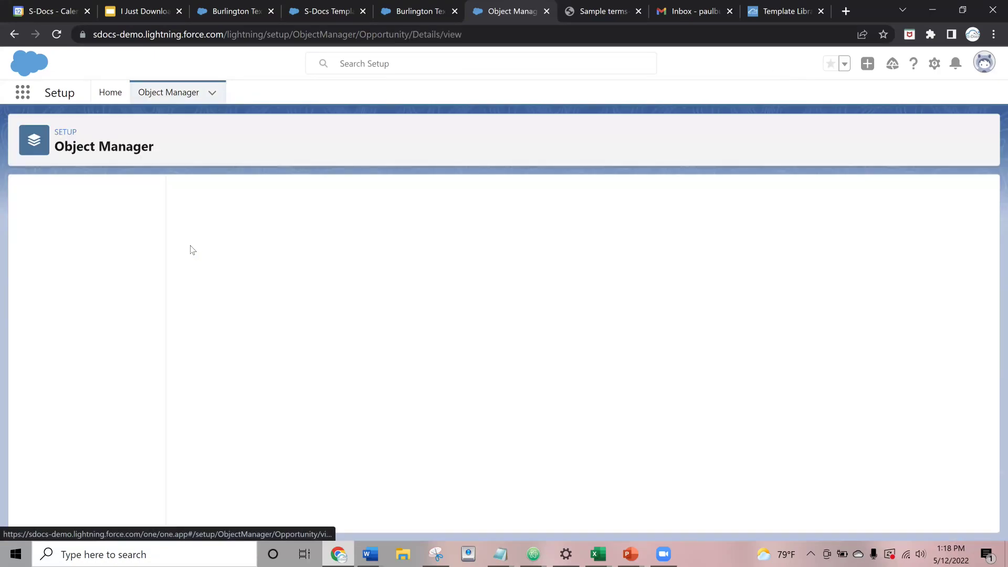
- Check that the Opportunity Layout's Mobile & Lightning Actions include S-Docs, then return to the record
{"action": "left_click", "coordinate": [62, 254]}
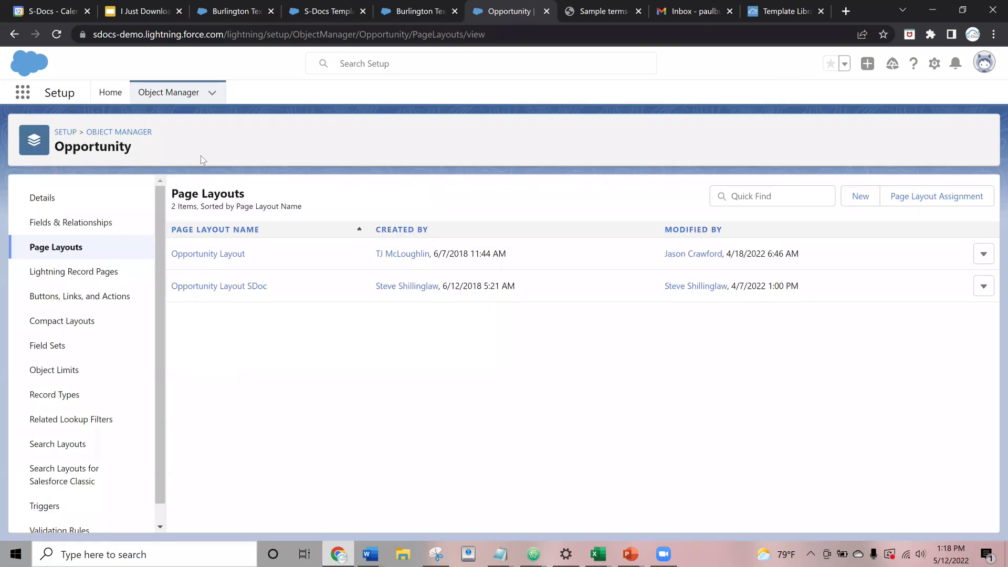
{"action": "left_click", "coordinate": [195, 255]}
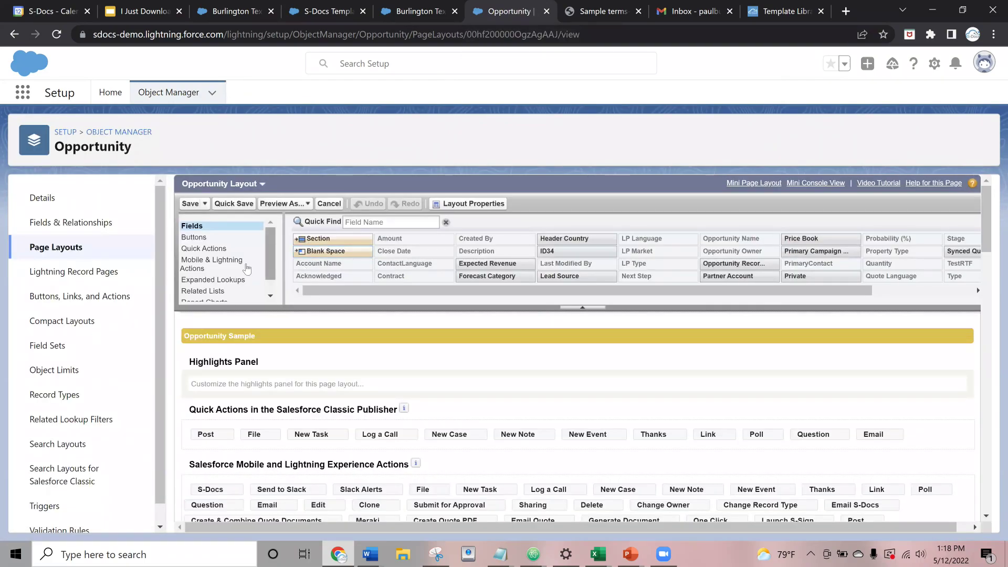
{"action": "left_click", "coordinate": [237, 267]}
{"action": "scroll", "coordinate": [417, 276], "scroll_direction": "right", "scroll_amount": 5}
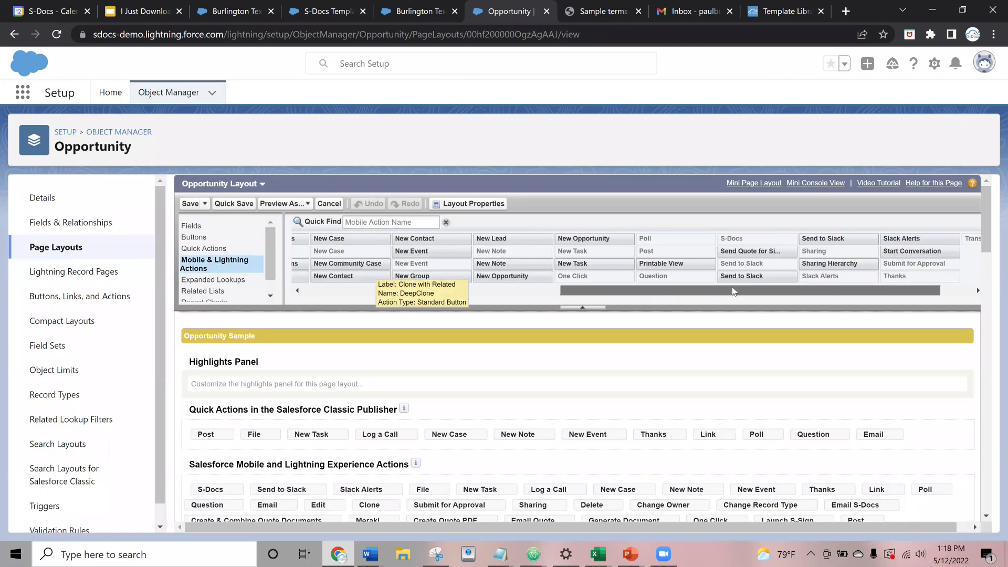
{"action": "scroll", "coordinate": [748, 255], "scroll_direction": "down", "scroll_amount": 3}
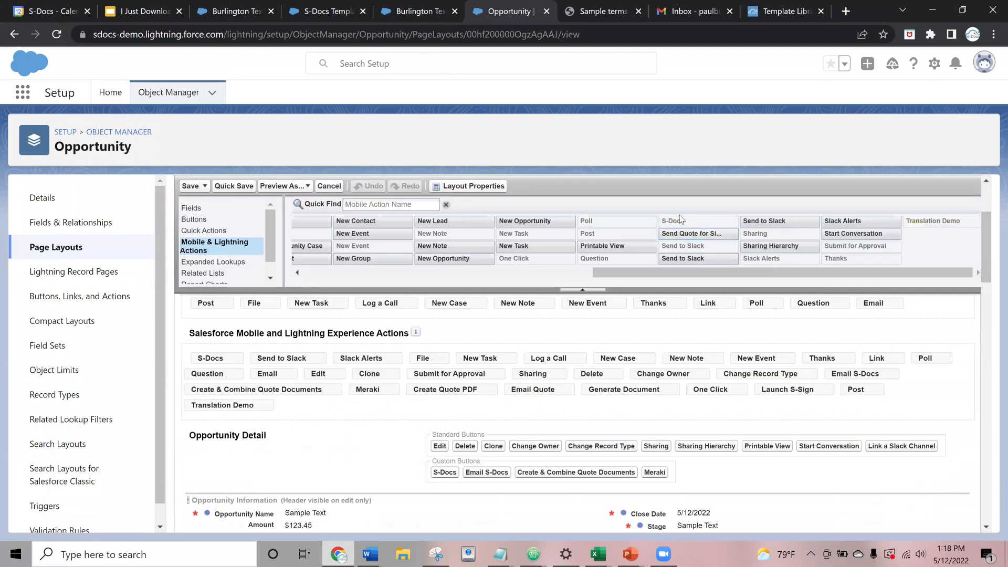
{"action": "left_click", "coordinate": [680, 222]}
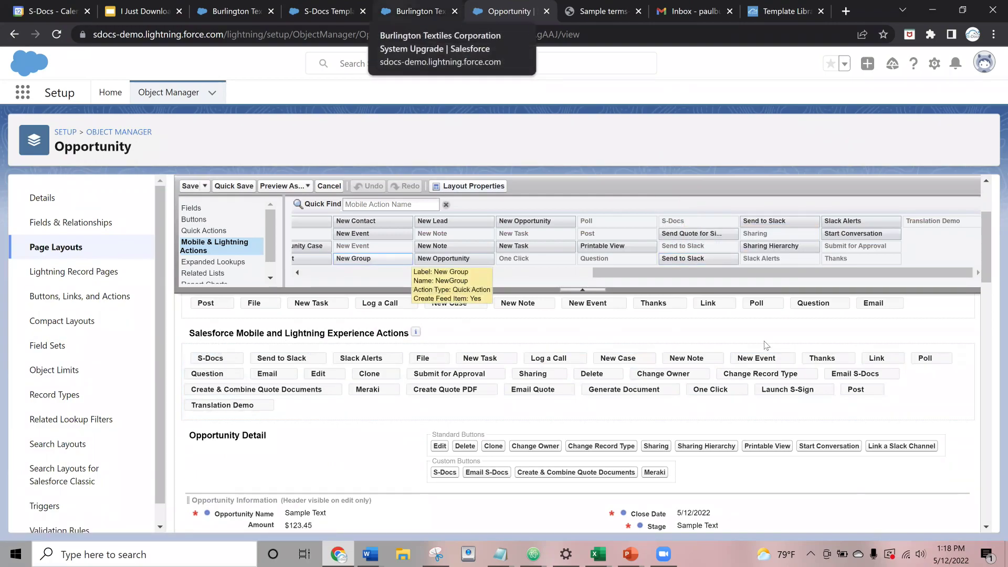
{"action": "left_click", "coordinate": [415, 11]}
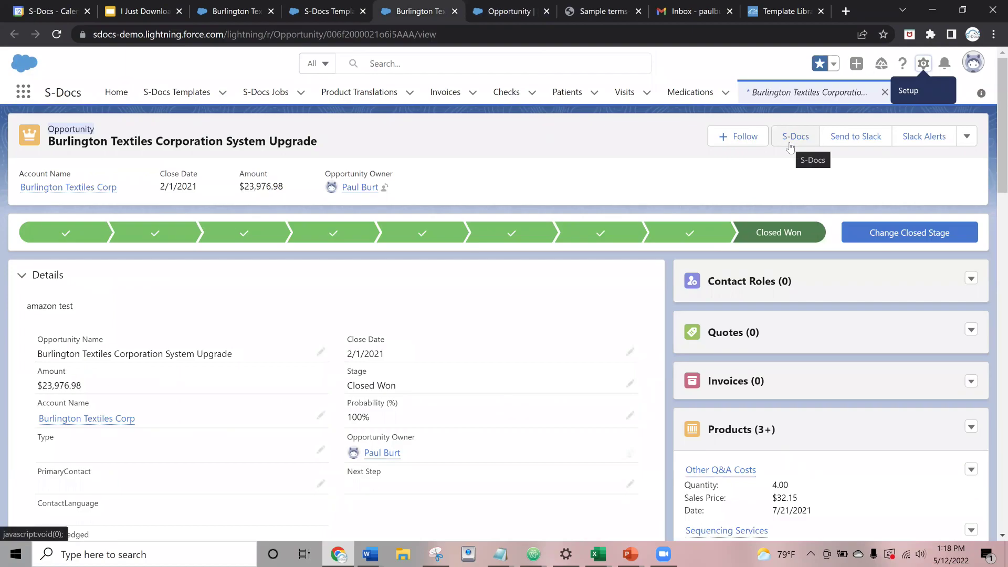
{"action": "left_click", "coordinate": [790, 138]}
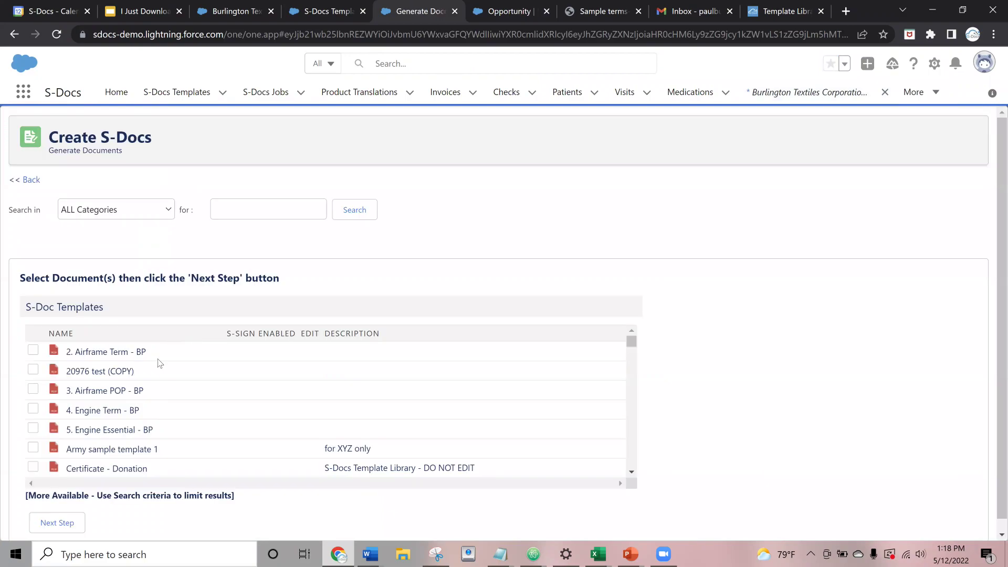
{"action": "left_click", "coordinate": [270, 204]}
{"action": "type", "text": "webi"}
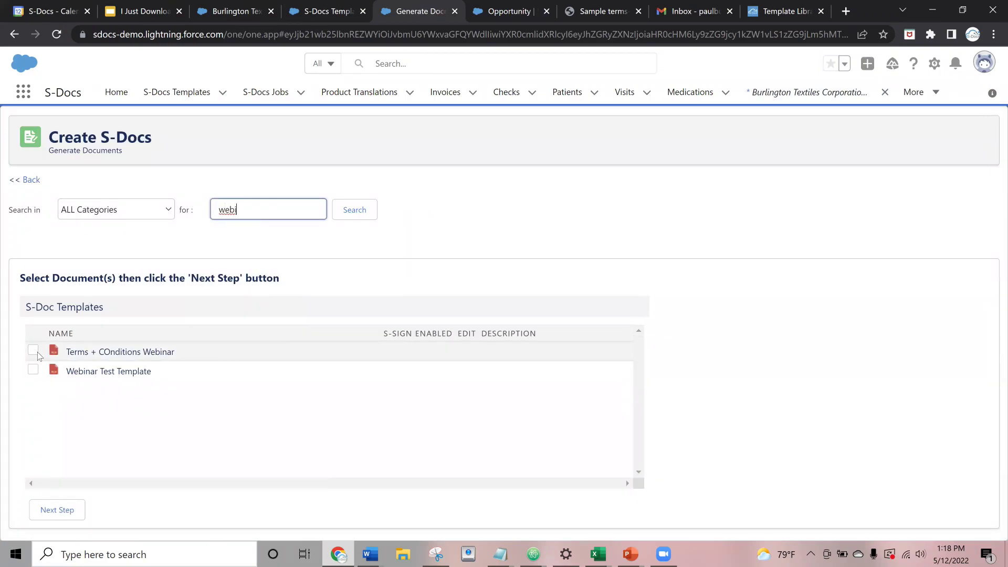
{"action": "left_click", "coordinate": [34, 351]}
{"action": "left_click", "coordinate": [33, 370]}
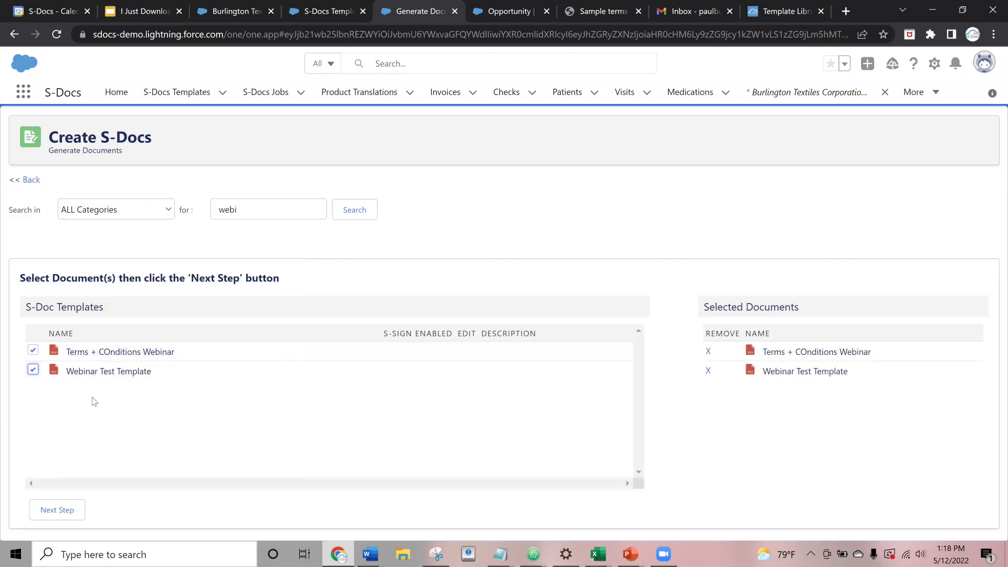
{"action": "left_click", "coordinate": [57, 510]}
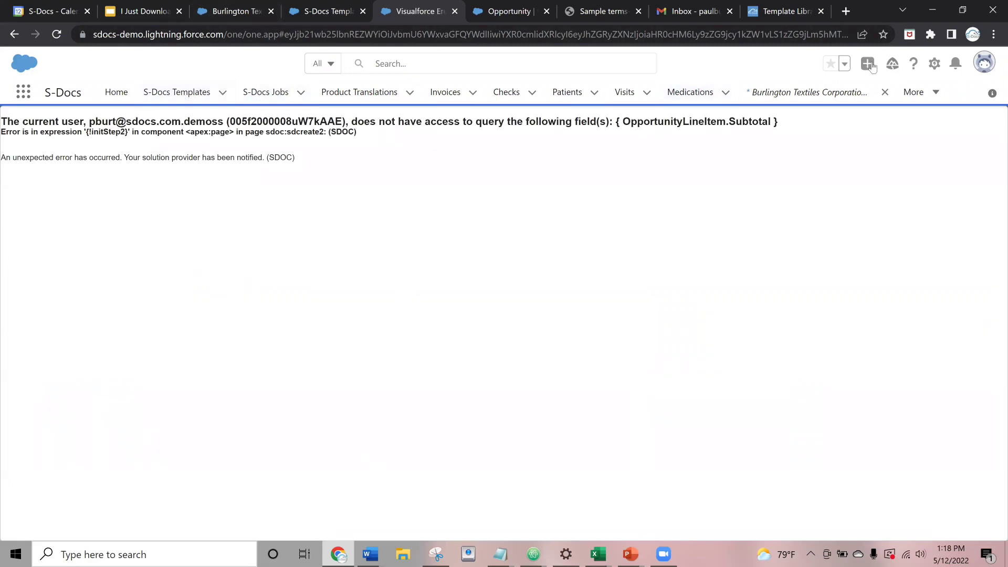
{"action": "left_click", "coordinate": [782, 93]}
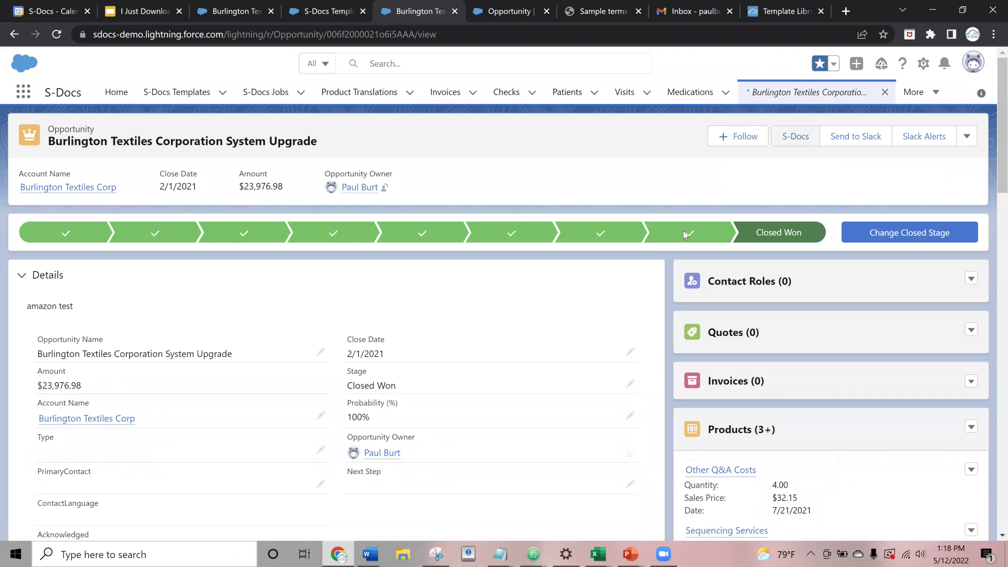
- Start S-Docs generation on the opportunity and select the Invoice - For Signature template
{"action": "left_click", "coordinate": [793, 138]}
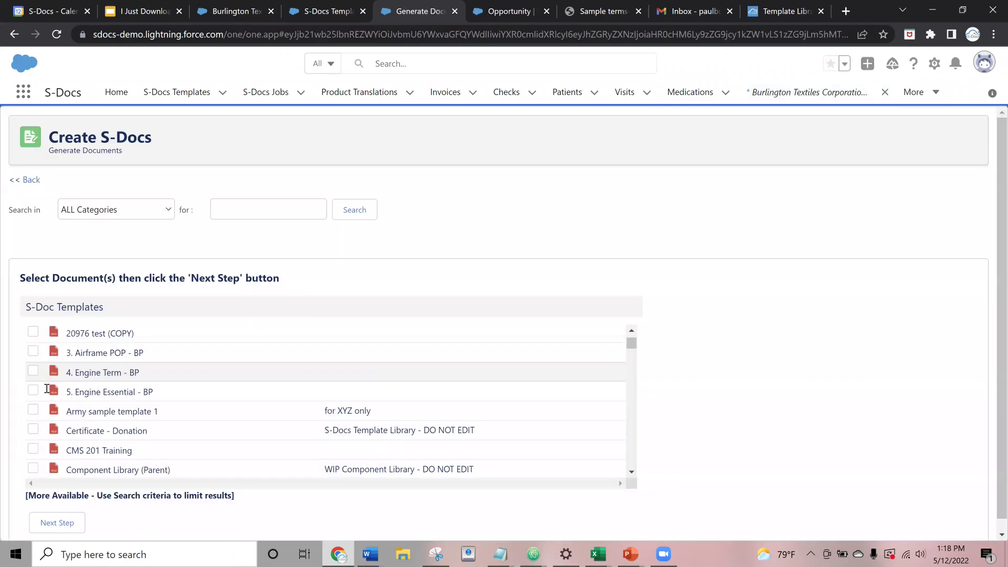
{"action": "scroll", "coordinate": [46, 388], "scroll_direction": "down", "scroll_amount": 2}
{"action": "scroll", "coordinate": [70, 413], "scroll_direction": "down", "scroll_amount": 3}
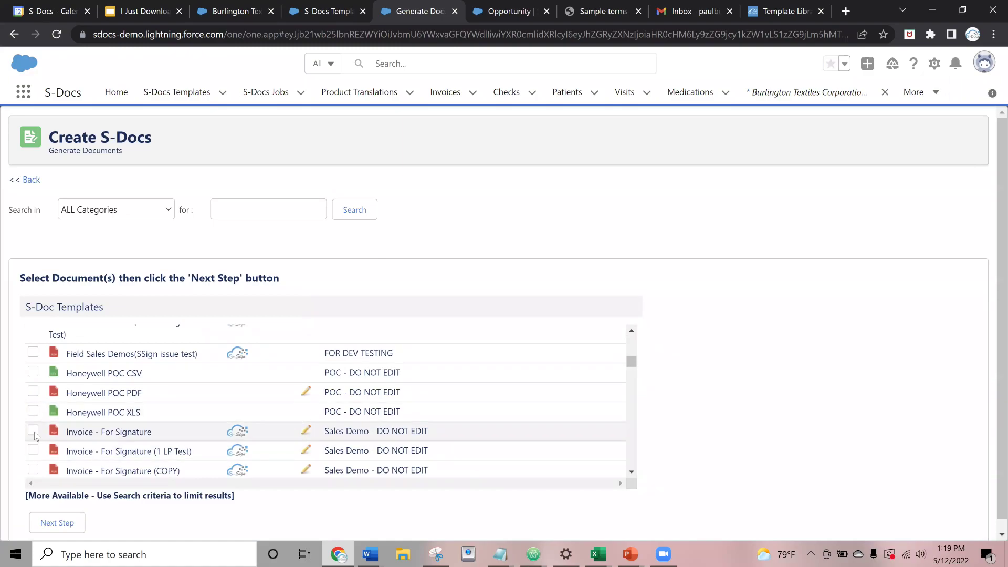
{"action": "left_click", "coordinate": [96, 426]}
{"action": "scroll", "coordinate": [97, 433], "scroll_direction": "down", "scroll_amount": 2}
{"action": "scroll", "coordinate": [97, 432], "scroll_direction": "down", "scroll_amount": 10}
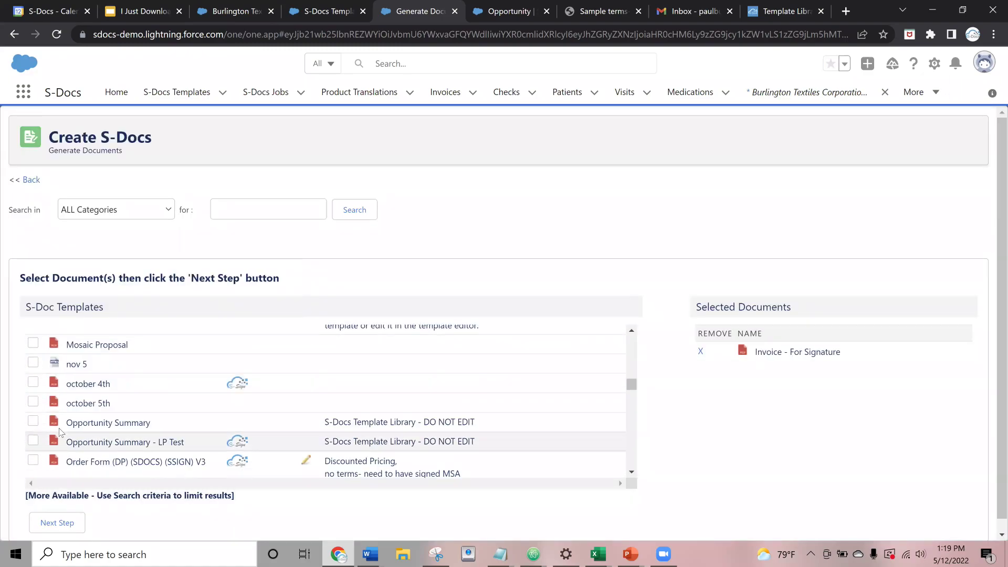
{"action": "scroll", "coordinate": [59, 413], "scroll_direction": "down", "scroll_amount": 2}
- Search 'web', add the Terms + COnditions Webinar template, and generate the selected documents
{"action": "left_click", "coordinate": [222, 207]}
{"action": "type", "text": "web"}
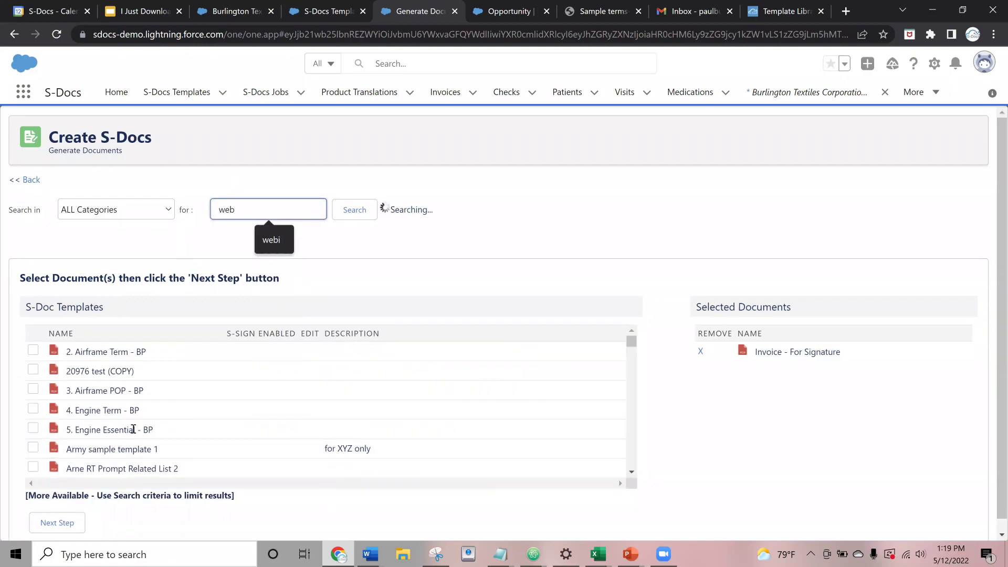
{"action": "scroll", "coordinate": [79, 423], "scroll_direction": "down", "scroll_amount": 10}
{"action": "scroll", "coordinate": [79, 423], "scroll_direction": "down", "scroll_amount": 15}
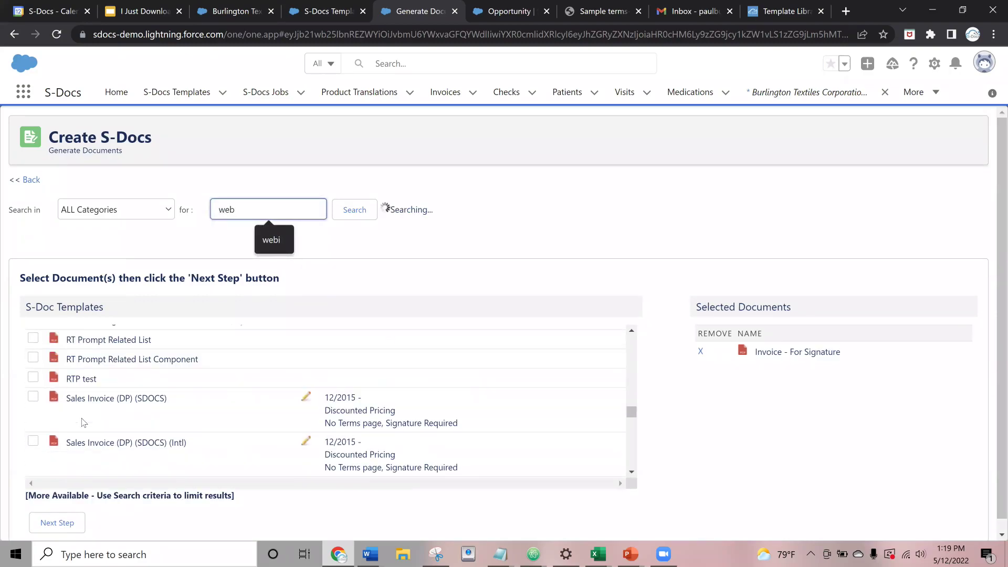
{"action": "scroll", "coordinate": [51, 445], "scroll_direction": "up", "scroll_amount": 2}
{"action": "scroll", "coordinate": [51, 445], "scroll_direction": "down", "scroll_amount": 3}
{"action": "scroll", "coordinate": [52, 445], "scroll_direction": "up", "scroll_amount": 3}
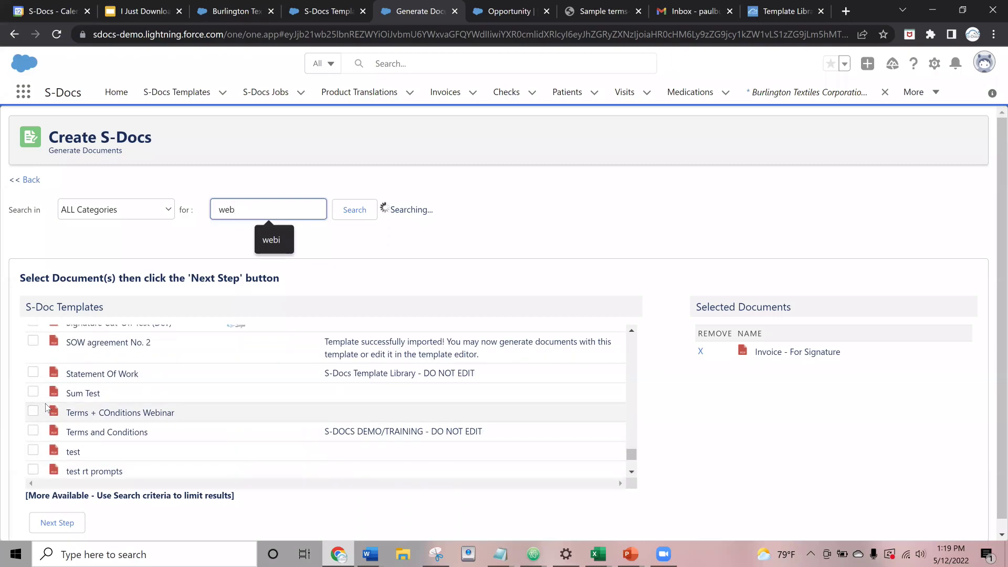
{"action": "left_click", "coordinate": [34, 412]}
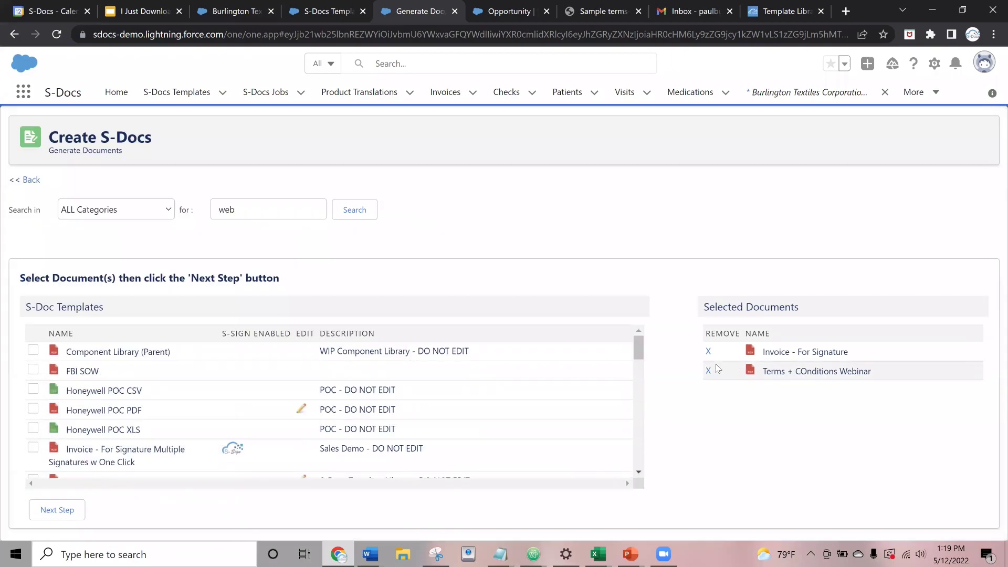
{"action": "left_click", "coordinate": [58, 509]}
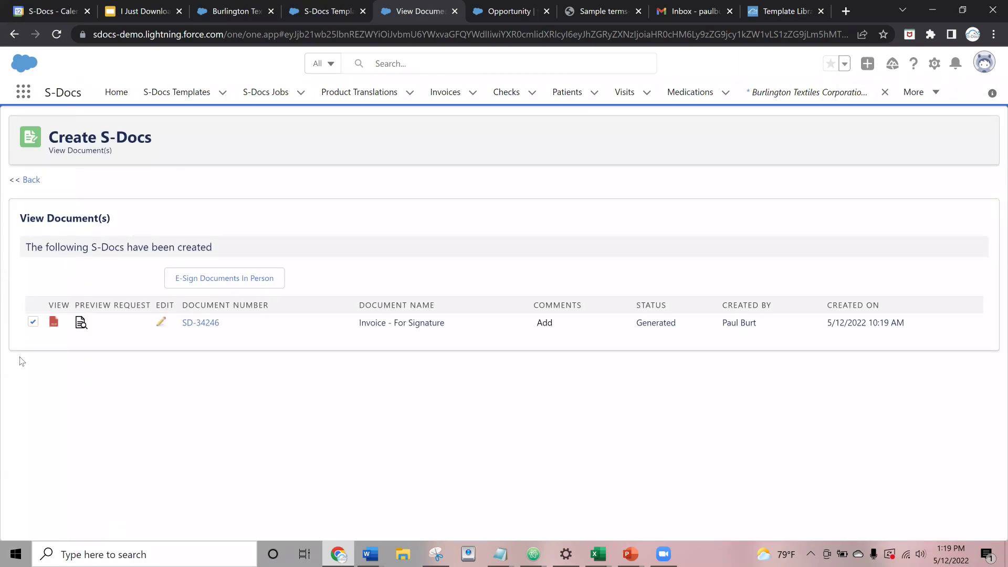
- Open invoice SD-34246 as a PDF, highlight its project, client and invoice details, then return
{"action": "left_click", "coordinate": [53, 323]}
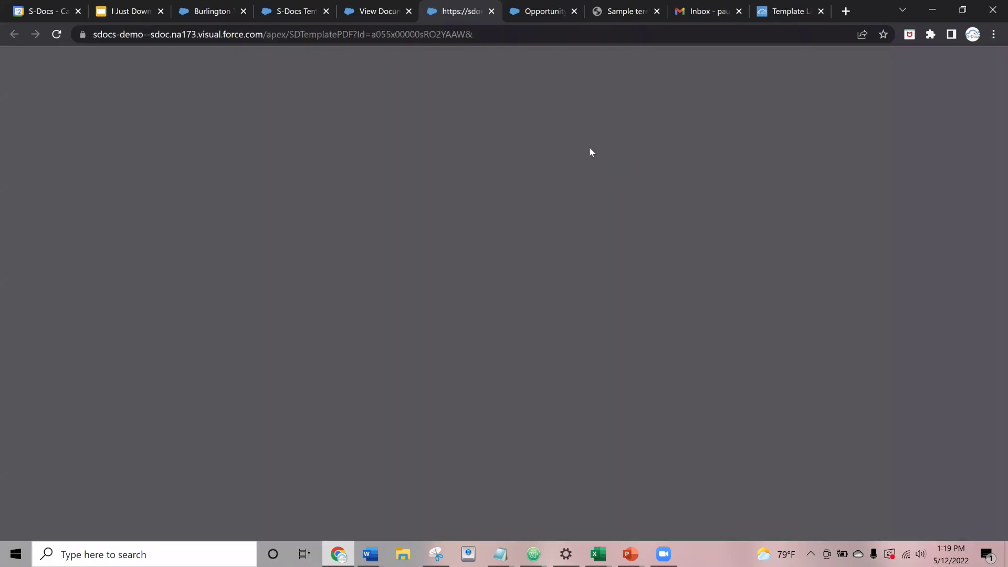
{"action": "scroll", "coordinate": [461, 246], "scroll_direction": "down", "scroll_amount": 5}
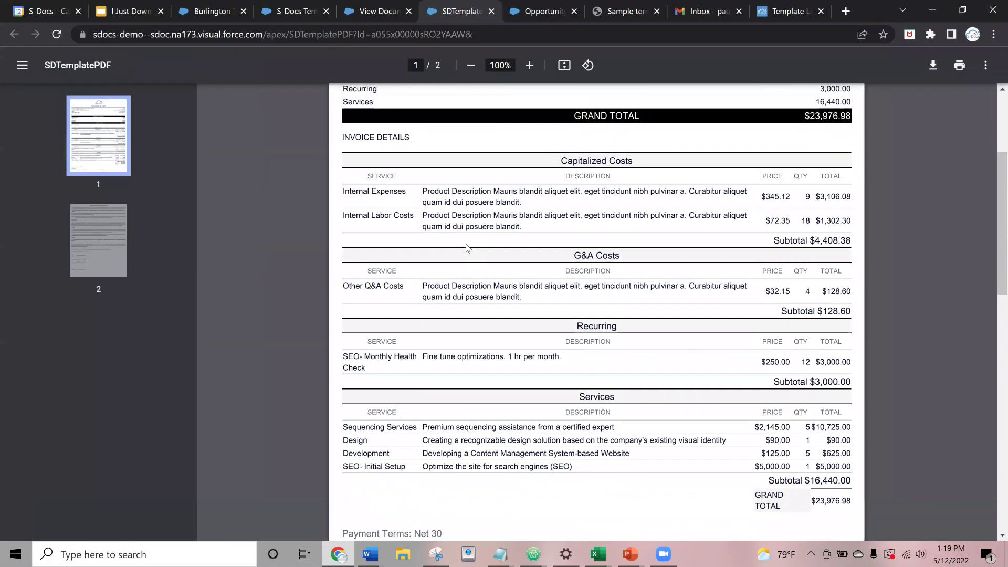
{"action": "scroll", "coordinate": [475, 260], "scroll_direction": "up", "scroll_amount": 5}
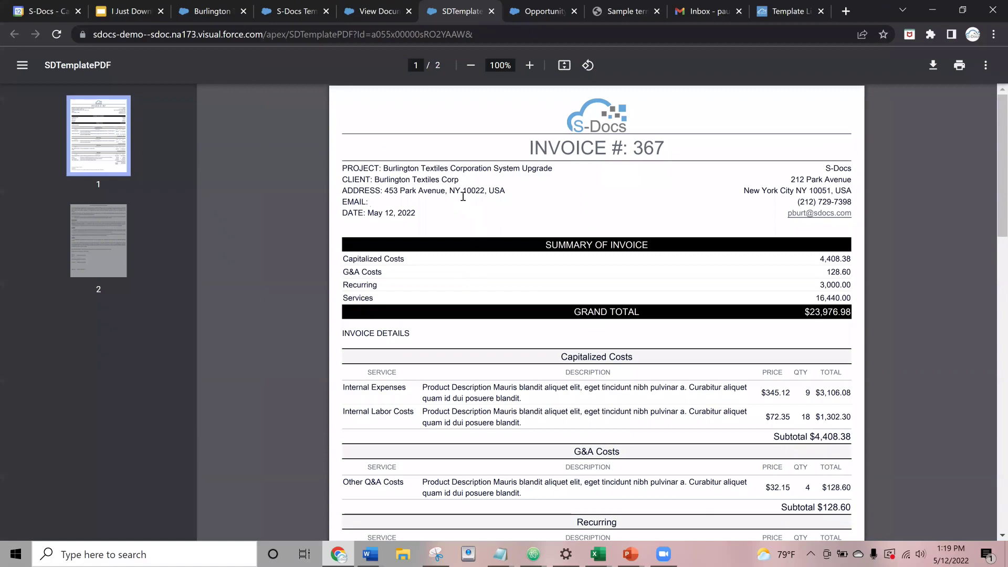
{"action": "left_click_drag", "start_coordinate": [396, 168], "coordinate": [441, 191]}
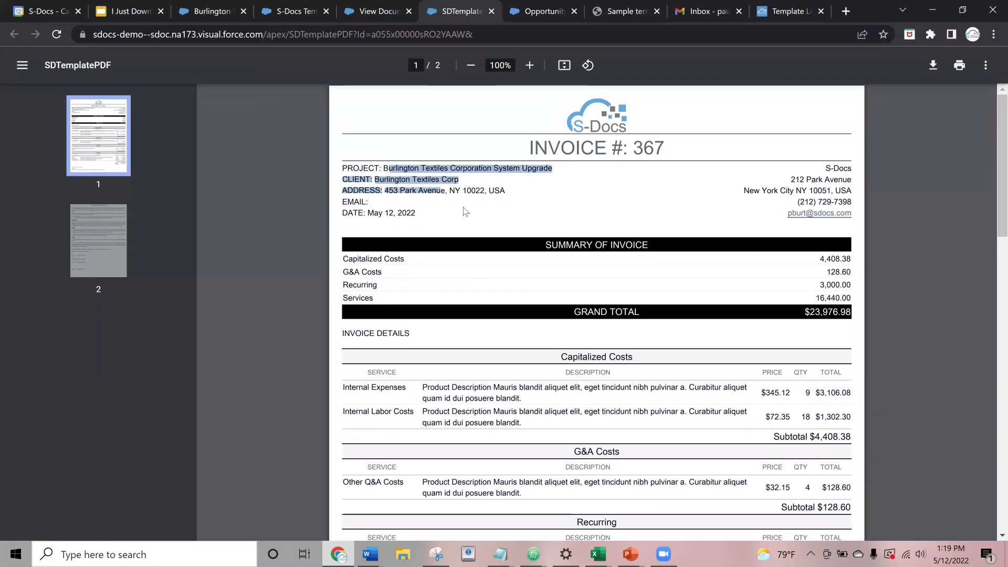
{"action": "scroll", "coordinate": [456, 246], "scroll_direction": "down", "scroll_amount": 1}
{"action": "scroll", "coordinate": [469, 267], "scroll_direction": "up", "scroll_amount": 1}
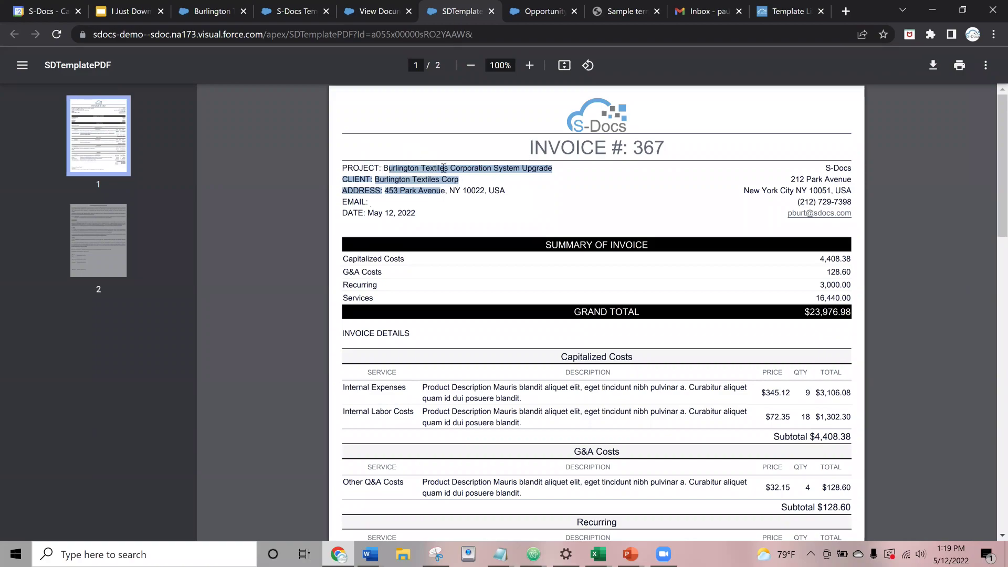
{"action": "left_click", "coordinate": [391, 166]}
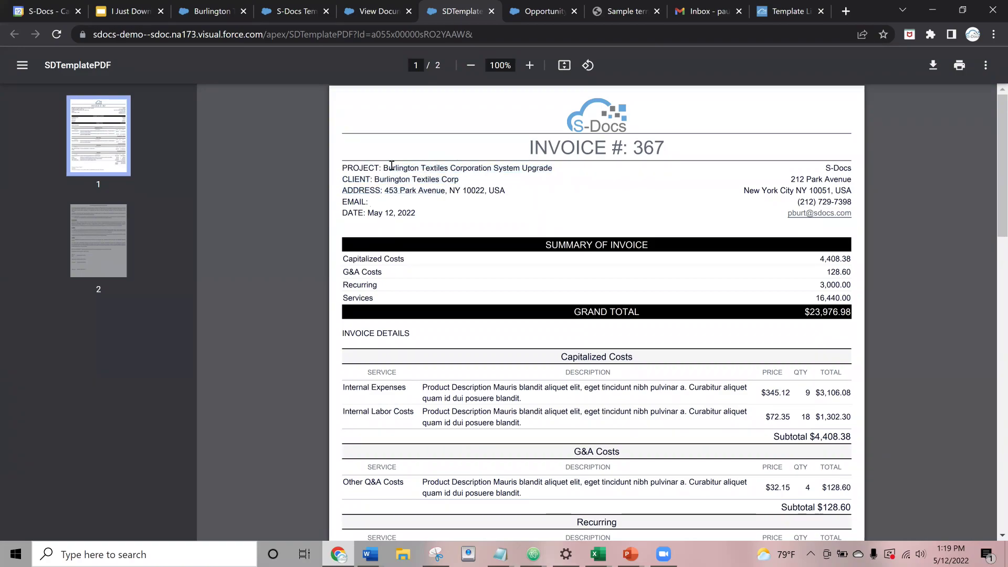
{"action": "left_click_drag", "start_coordinate": [384, 168], "coordinate": [553, 169]}
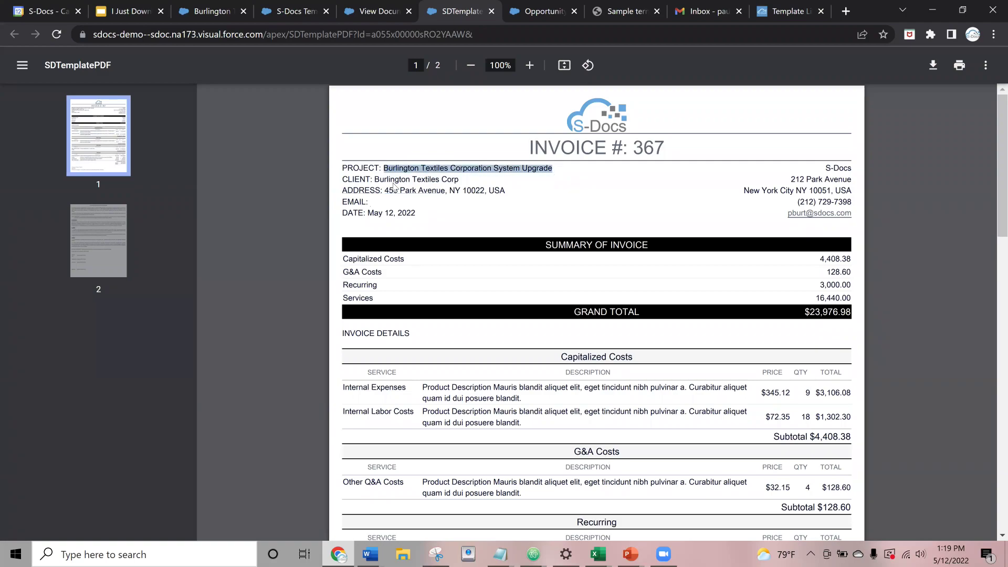
{"action": "left_click_drag", "start_coordinate": [379, 179], "coordinate": [420, 212]}
{"action": "scroll", "coordinate": [393, 132], "scroll_direction": "down", "scroll_amount": 4}
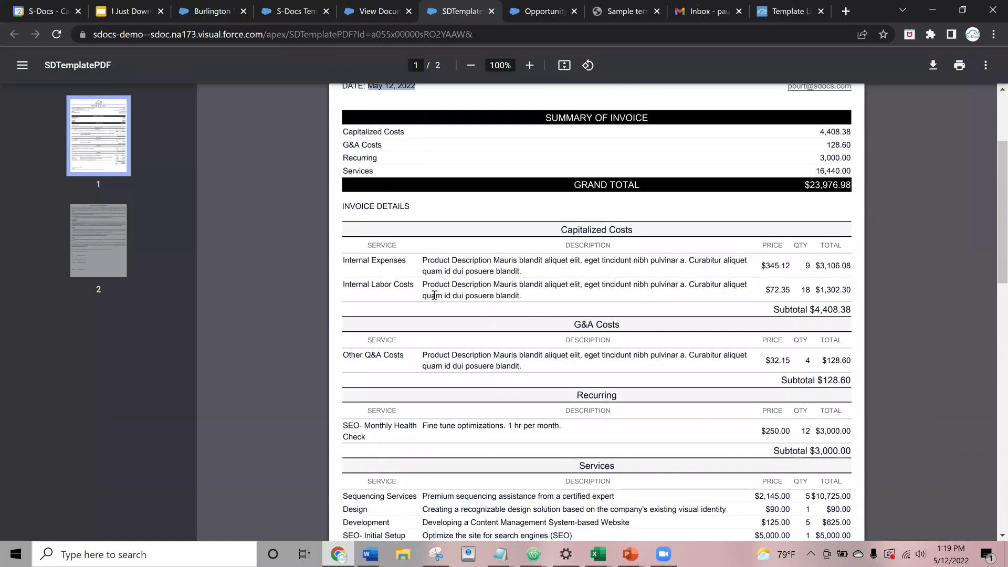
{"action": "left_click_drag", "start_coordinate": [343, 139], "coordinate": [416, 141]}
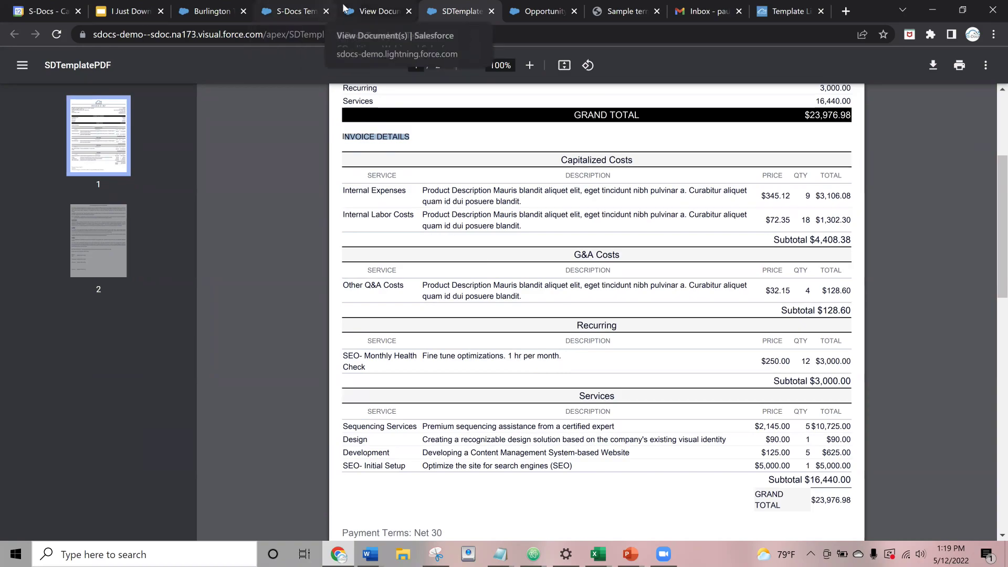
{"action": "key", "text": "ctrl+Page_Up"}
- Go to the Burlington Textiles Corp account via Favorites
{"action": "left_click", "coordinate": [21, 180]}
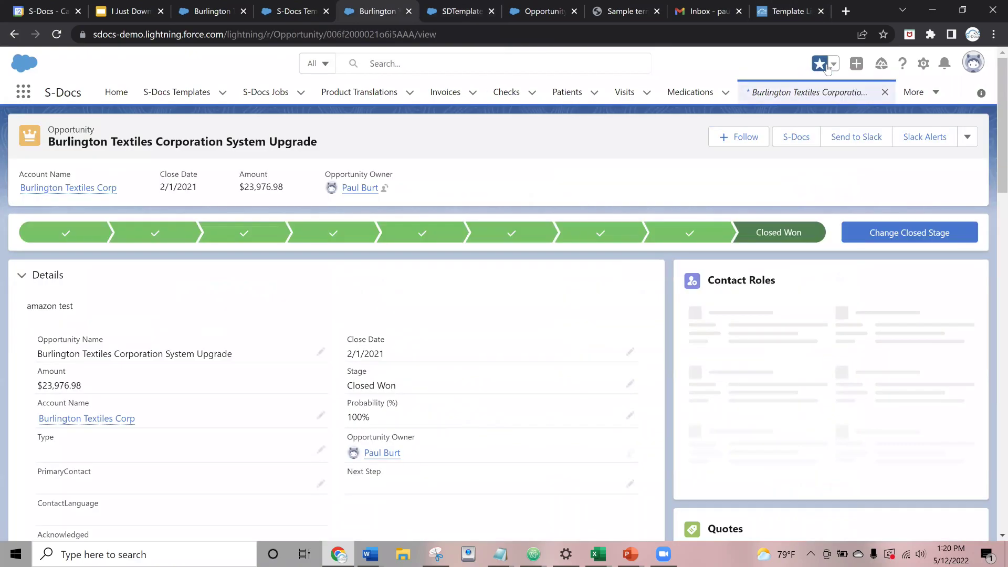
{"action": "left_click", "coordinate": [834, 63]}
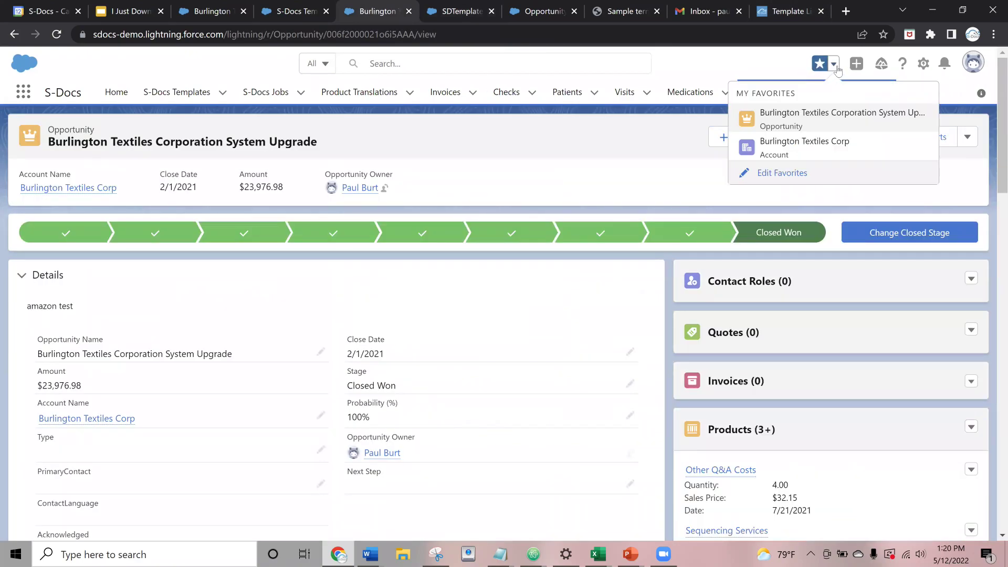
{"action": "left_click", "coordinate": [810, 138]}
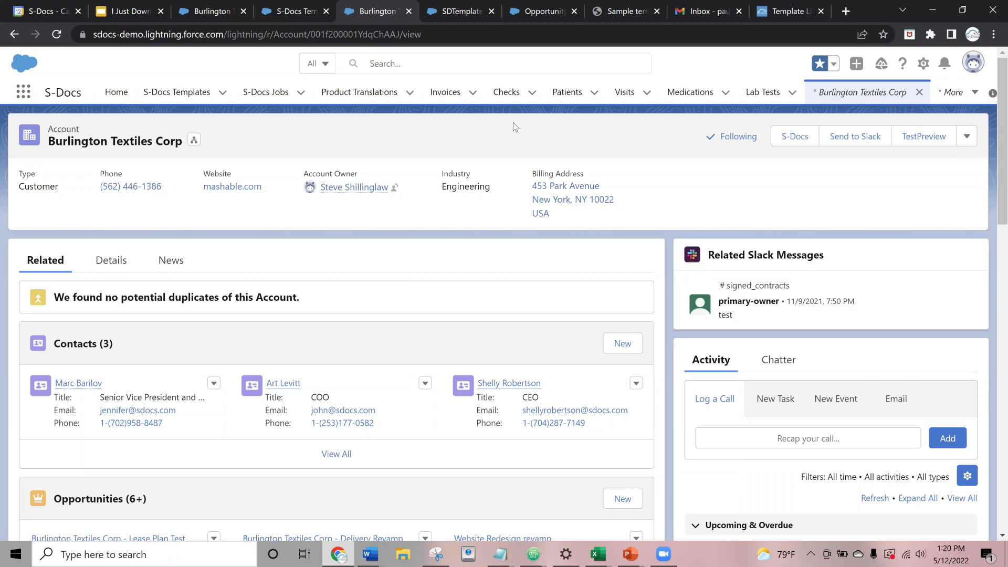
- Generate Account Summary (With Chatter) and Account Summary - EMAIL Alert documents, then choose Email Selected Docs
{"action": "left_click", "coordinate": [795, 137]}
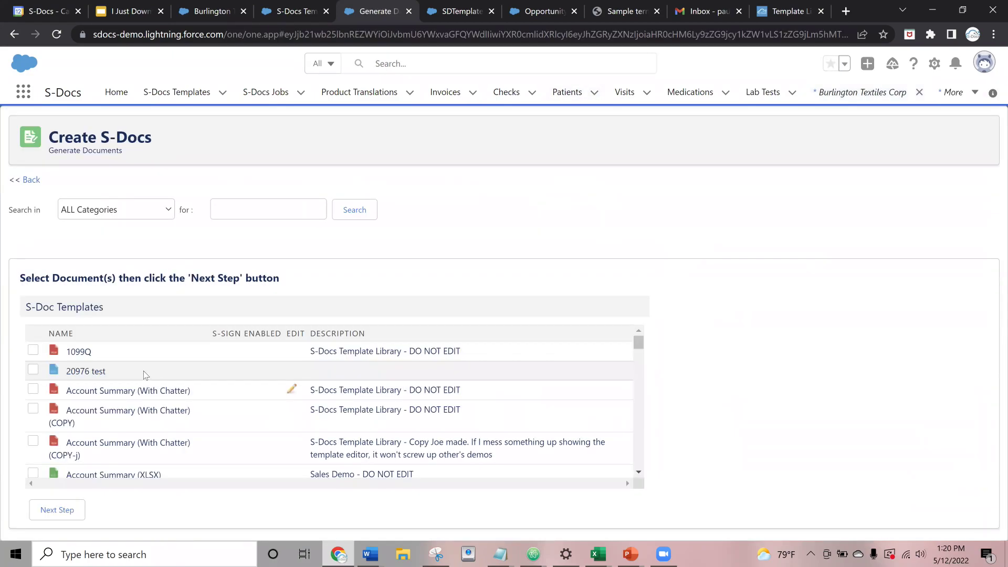
{"action": "left_click", "coordinate": [33, 389]}
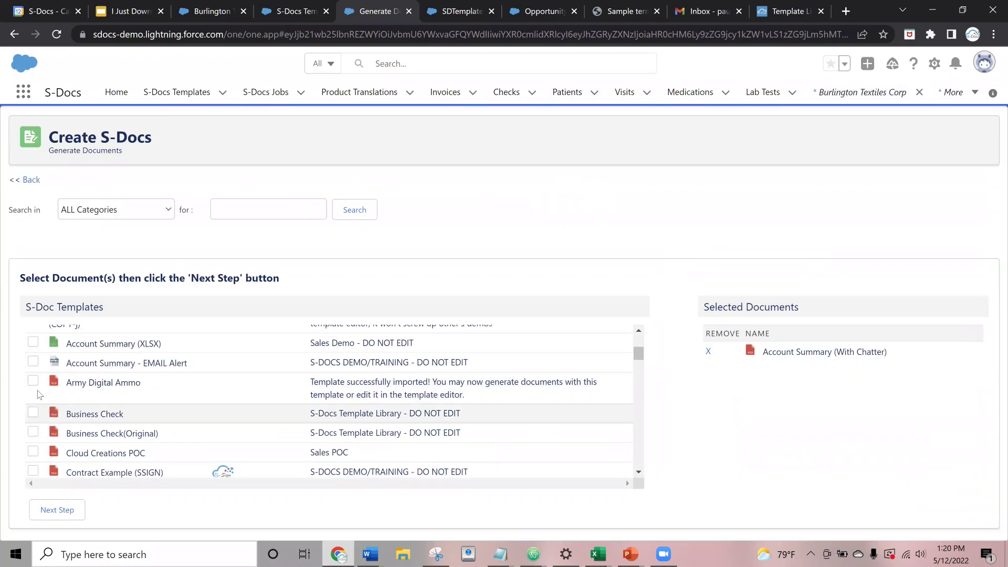
{"action": "left_click", "coordinate": [33, 361]}
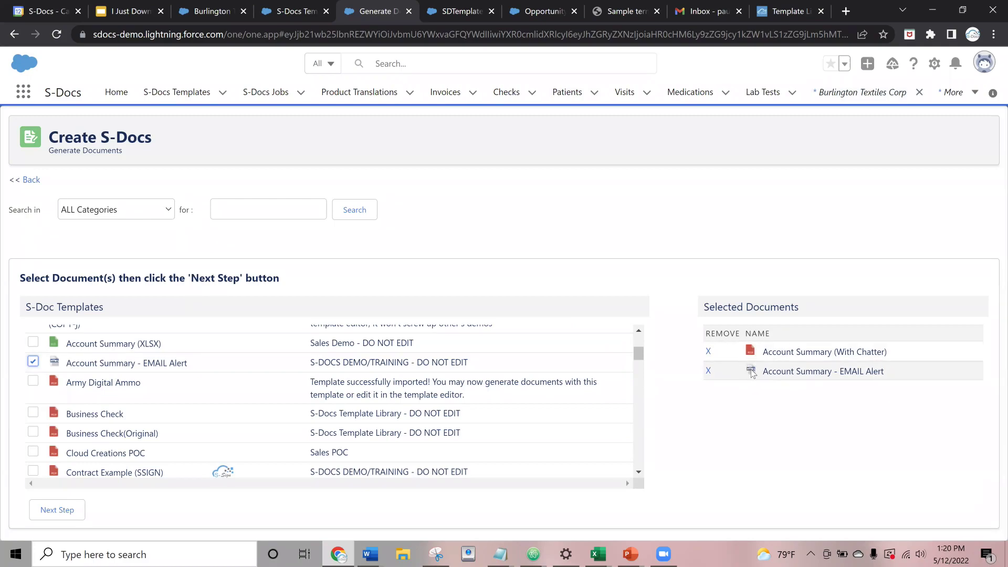
{"action": "left_click", "coordinate": [57, 509]}
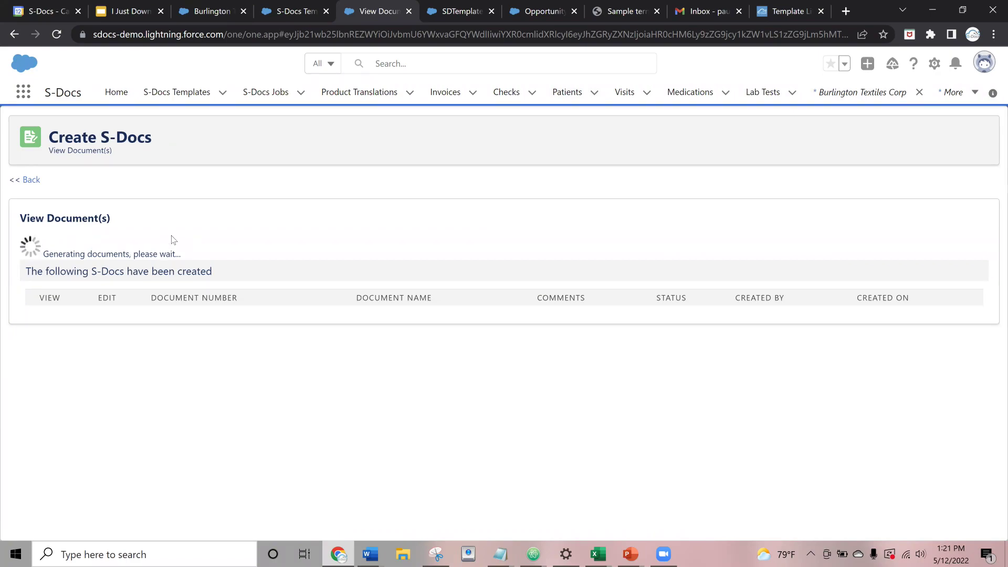
{"action": "left_click", "coordinate": [155, 281]}
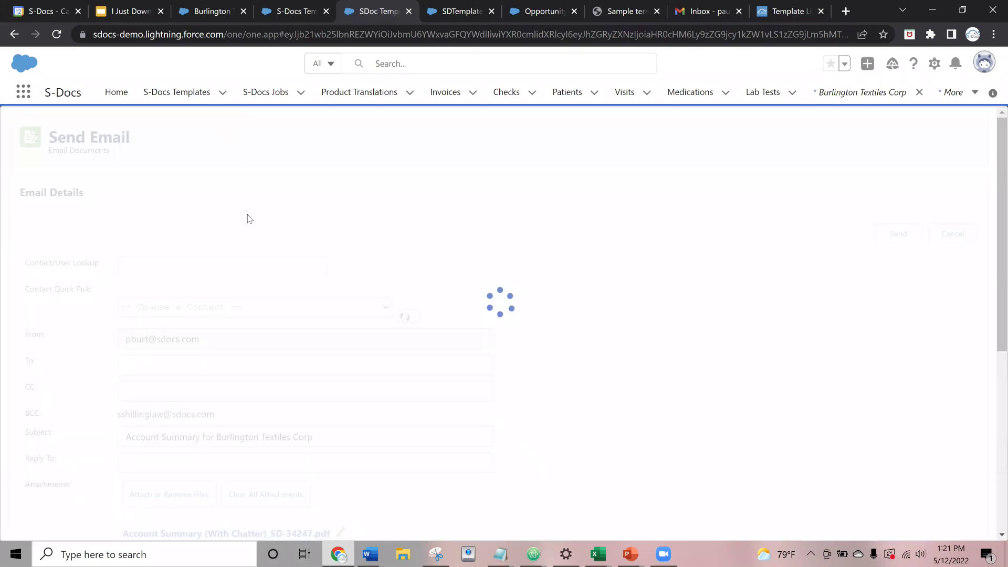
- Scroll through the Send Email form to review its subject, SD-34247 PDF attachment and message body
{"action": "scroll", "coordinate": [457, 248], "scroll_direction": "down", "scroll_amount": 4}
{"action": "scroll", "coordinate": [597, 196], "scroll_direction": "down", "scroll_amount": 1}
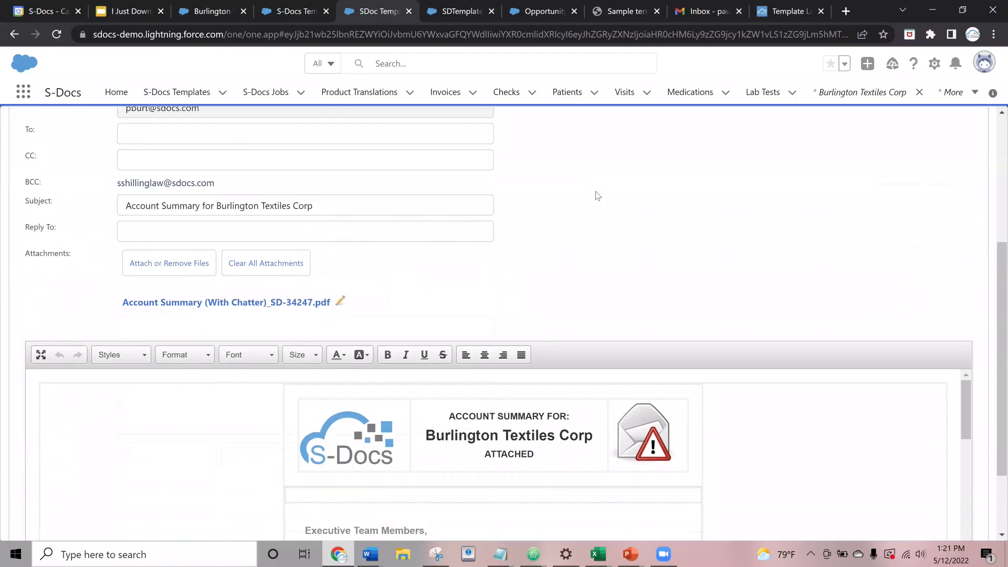
{"action": "scroll", "coordinate": [597, 196], "scroll_direction": "down", "scroll_amount": 2}
{"action": "scroll", "coordinate": [542, 317], "scroll_direction": "down", "scroll_amount": 10}
{"action": "scroll", "coordinate": [543, 330], "scroll_direction": "up", "scroll_amount": 15}
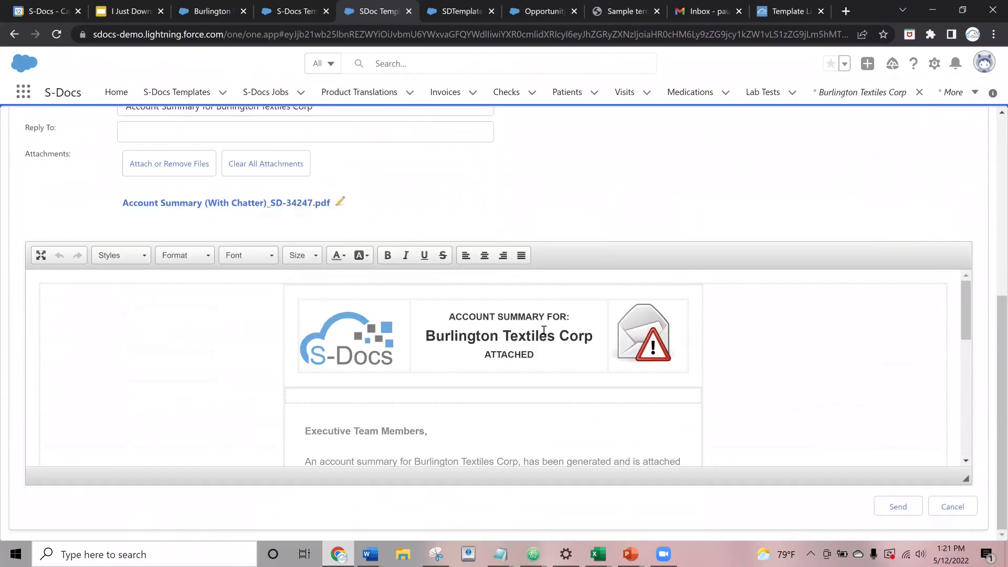
{"action": "scroll", "coordinate": [481, 328], "scroll_direction": "down", "scroll_amount": 3}
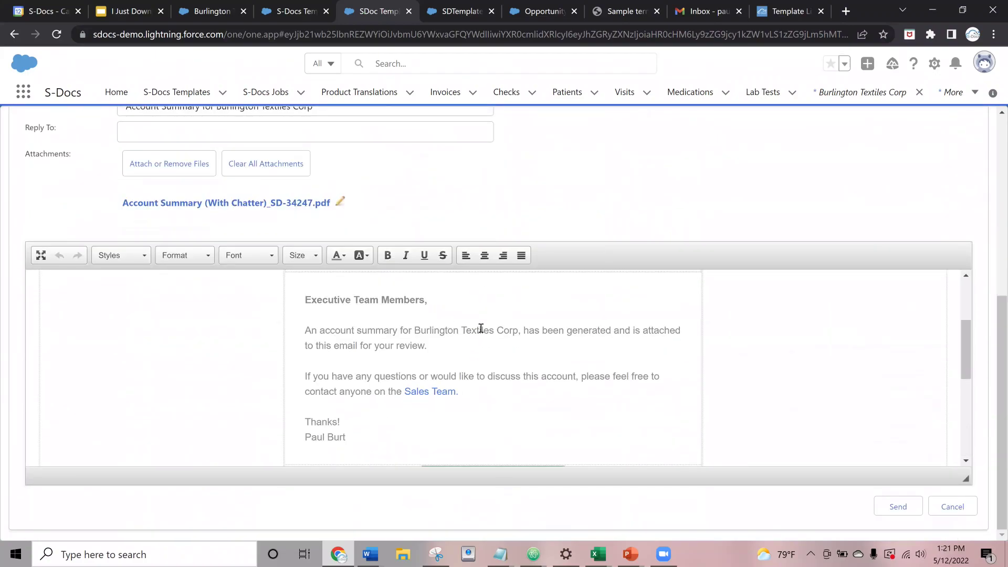
{"action": "scroll", "coordinate": [481, 328], "scroll_direction": "up", "scroll_amount": 3}
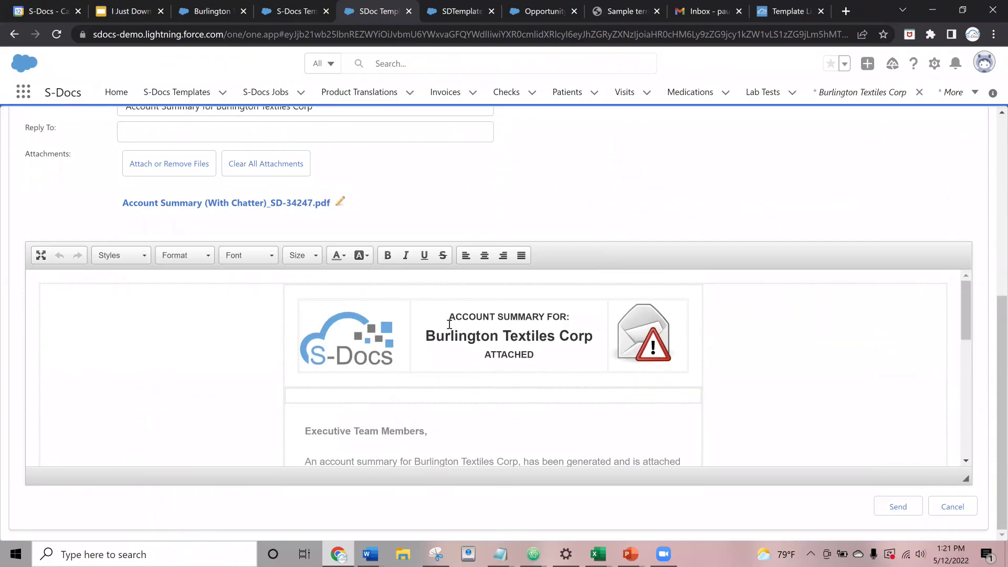
{"action": "scroll", "coordinate": [412, 355], "scroll_direction": "up", "scroll_amount": 3}
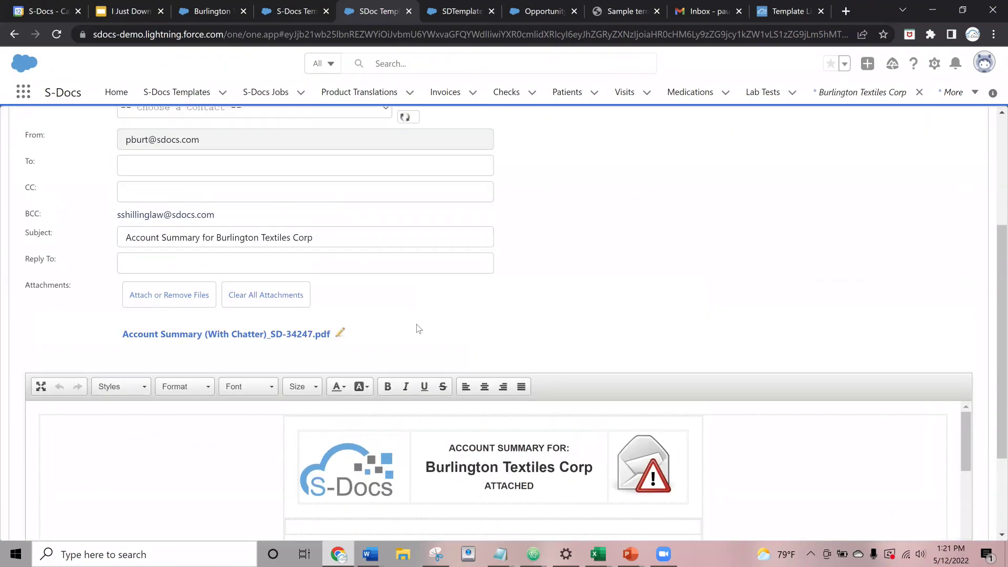
{"action": "scroll", "coordinate": [439, 390], "scroll_direction": "down", "scroll_amount": 4}
{"action": "scroll", "coordinate": [439, 390], "scroll_direction": "down", "scroll_amount": 2}
{"action": "scroll", "coordinate": [436, 392], "scroll_direction": "up", "scroll_amount": 5}
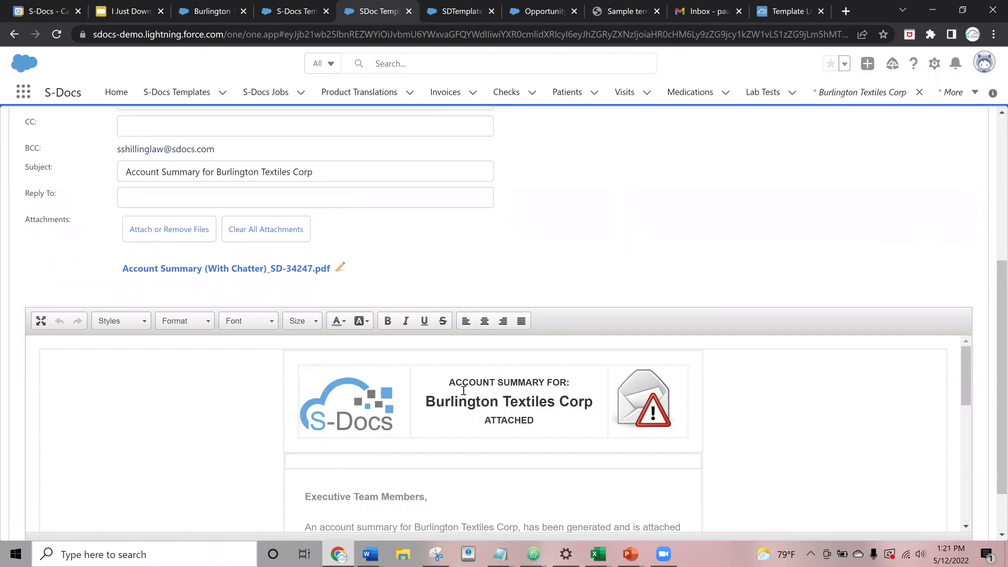
{"action": "scroll", "coordinate": [472, 404], "scroll_direction": "down", "scroll_amount": 1}
{"action": "scroll", "coordinate": [469, 414], "scroll_direction": "up", "scroll_amount": 1}
{"action": "scroll", "coordinate": [443, 347], "scroll_direction": "down", "scroll_amount": 2}
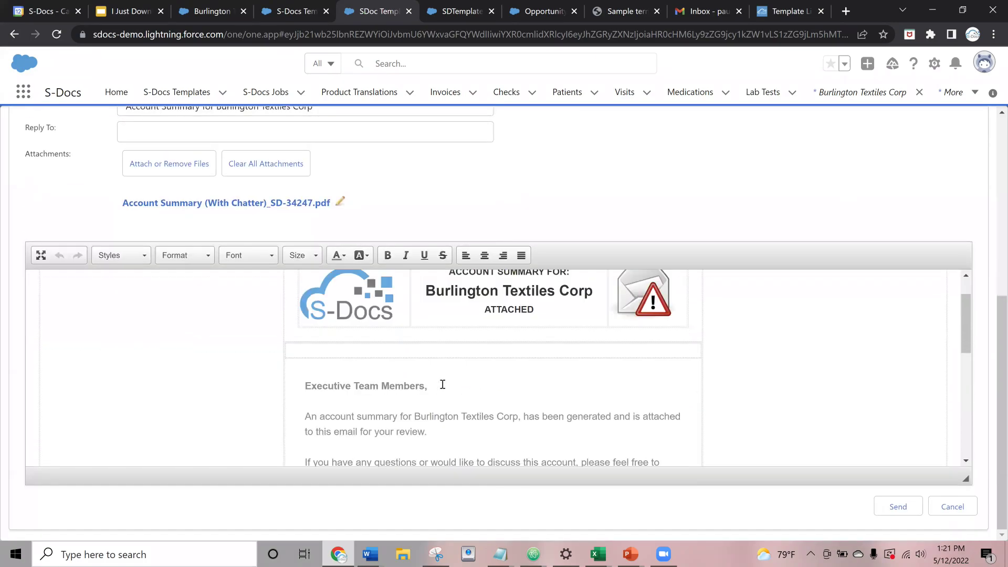
{"action": "scroll", "coordinate": [443, 384], "scroll_direction": "down", "scroll_amount": 1}
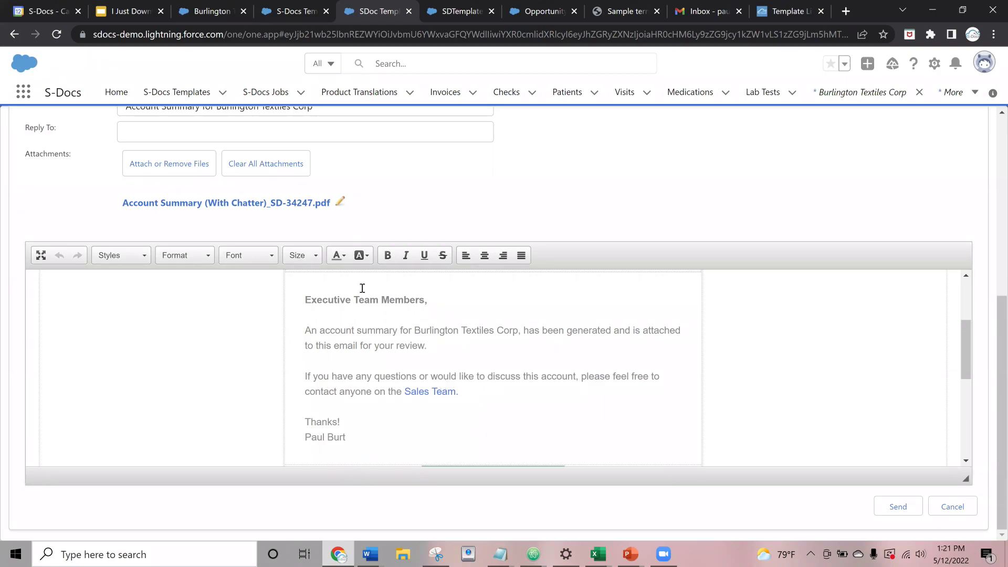
{"action": "scroll", "coordinate": [315, 275], "scroll_direction": "up", "scroll_amount": 5}
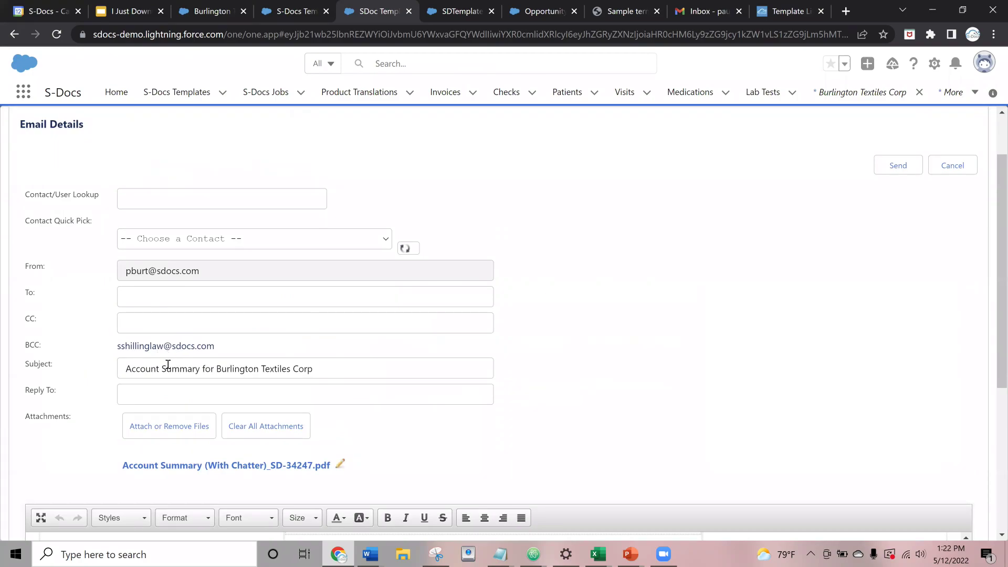
- Enter the recipient's e-mail address and send the Account Summary email
{"action": "left_click", "coordinate": [148, 298]}
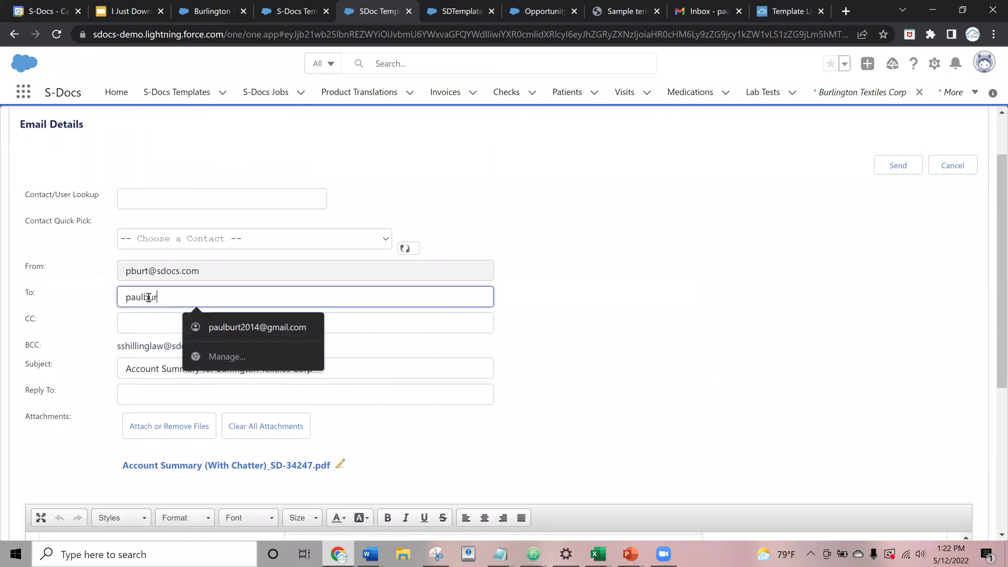
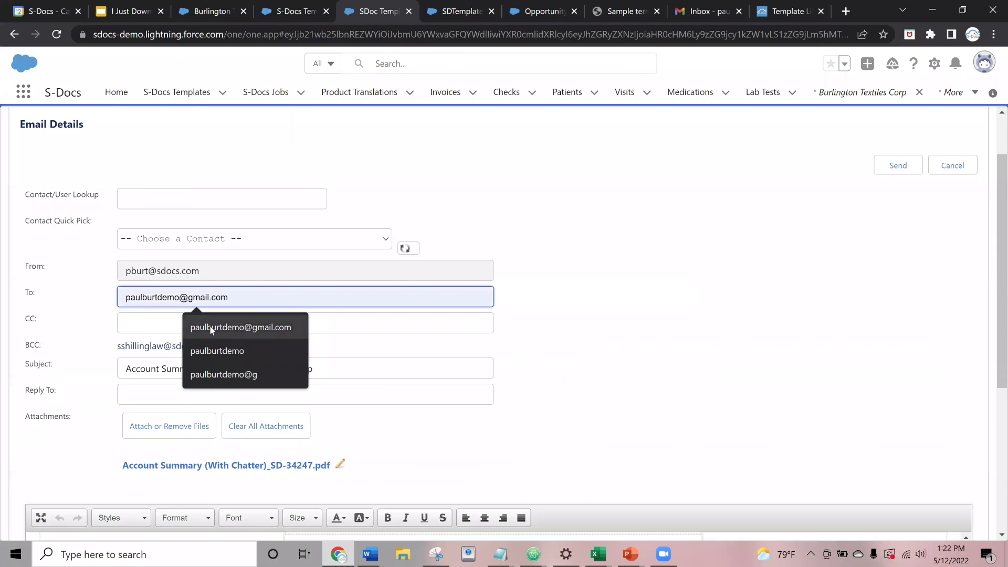
{"action": "left_click", "coordinate": [211, 328]}
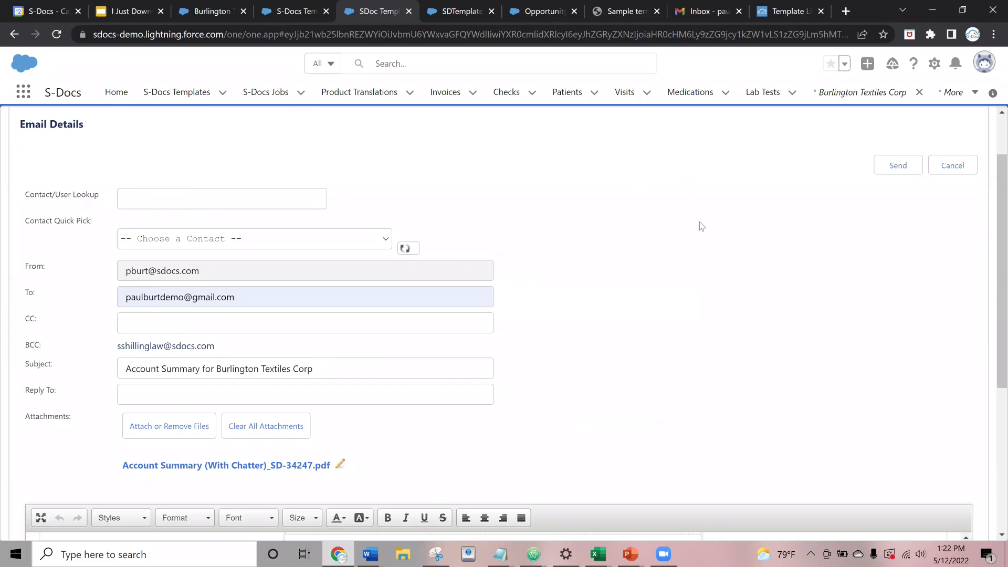
{"action": "left_click", "coordinate": [898, 165]}
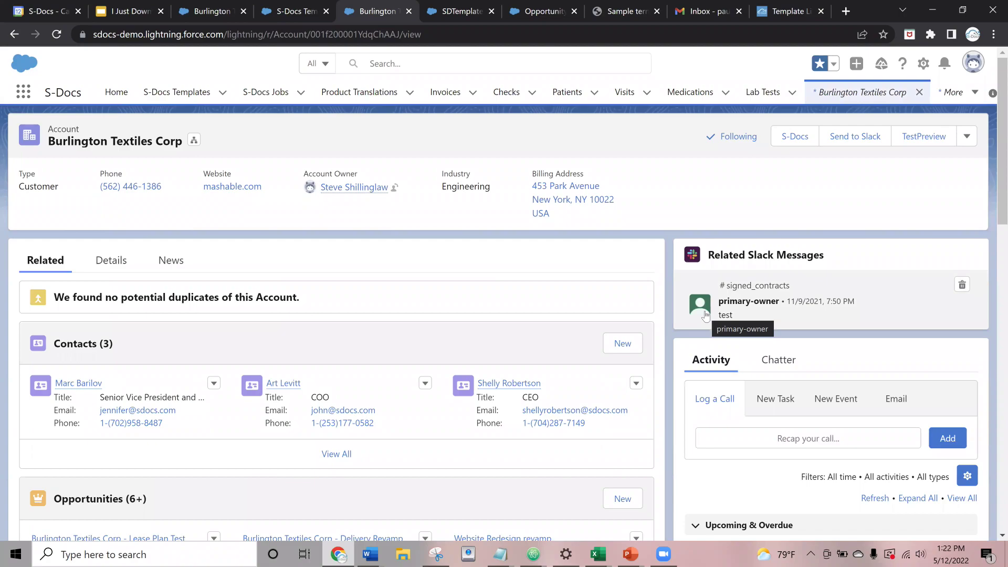
{"action": "scroll", "coordinate": [412, 294], "scroll_direction": "down", "scroll_amount": 5}
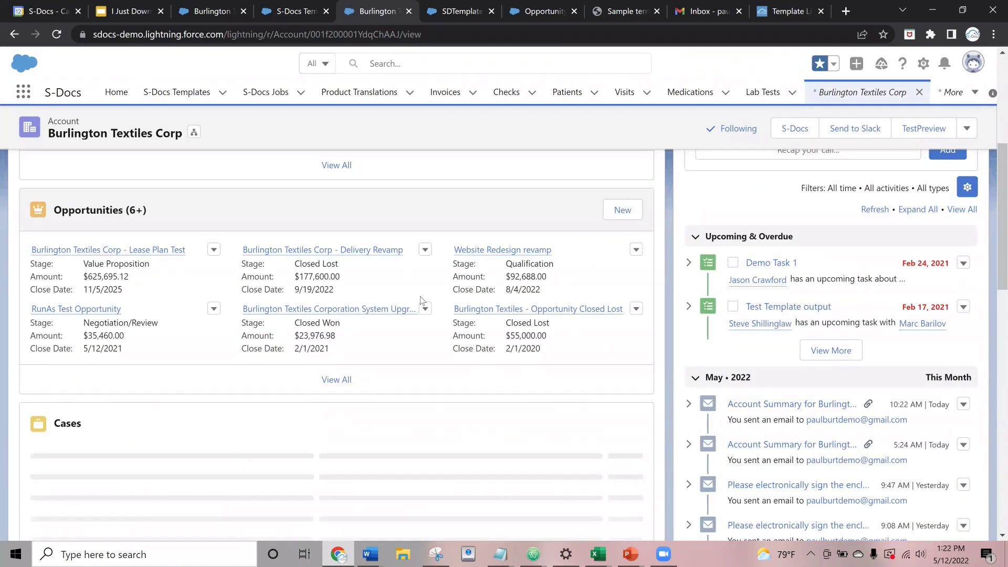
{"action": "scroll", "coordinate": [423, 310], "scroll_direction": "down", "scroll_amount": 1}
{"action": "scroll", "coordinate": [427, 321], "scroll_direction": "down", "scroll_amount": 14}
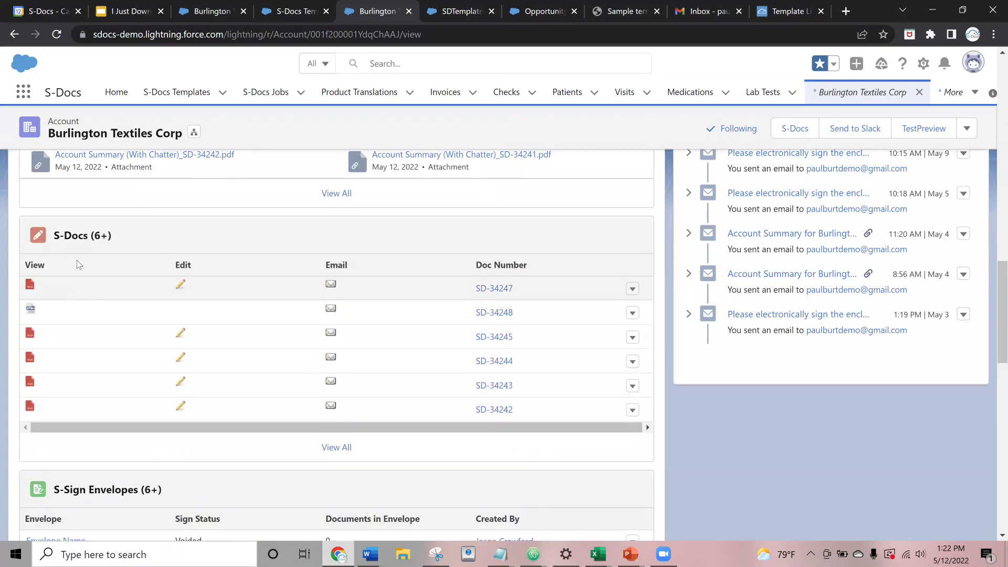
{"action": "left_click", "coordinate": [78, 237]}
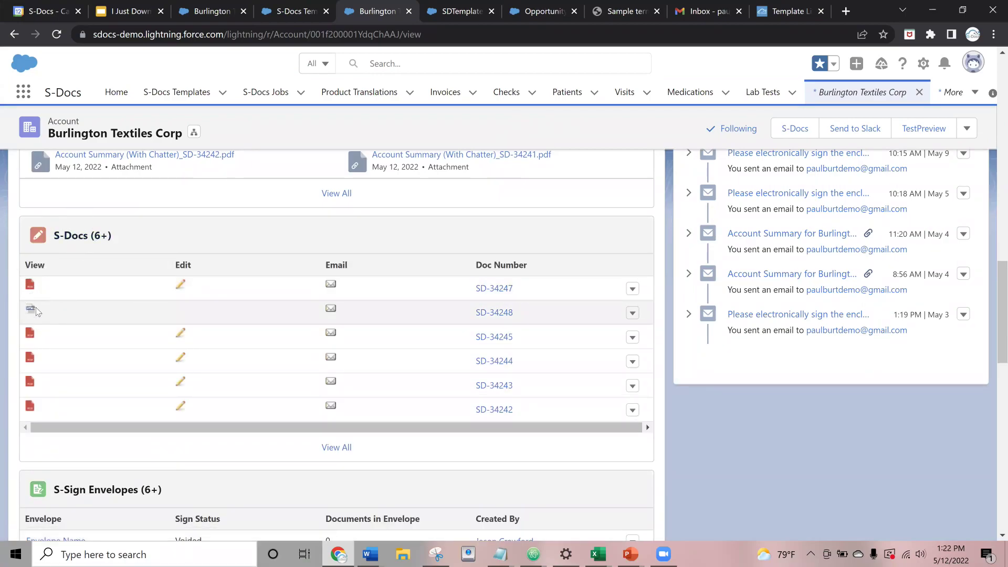
{"action": "scroll", "coordinate": [206, 287], "scroll_direction": "up", "scroll_amount": 1}
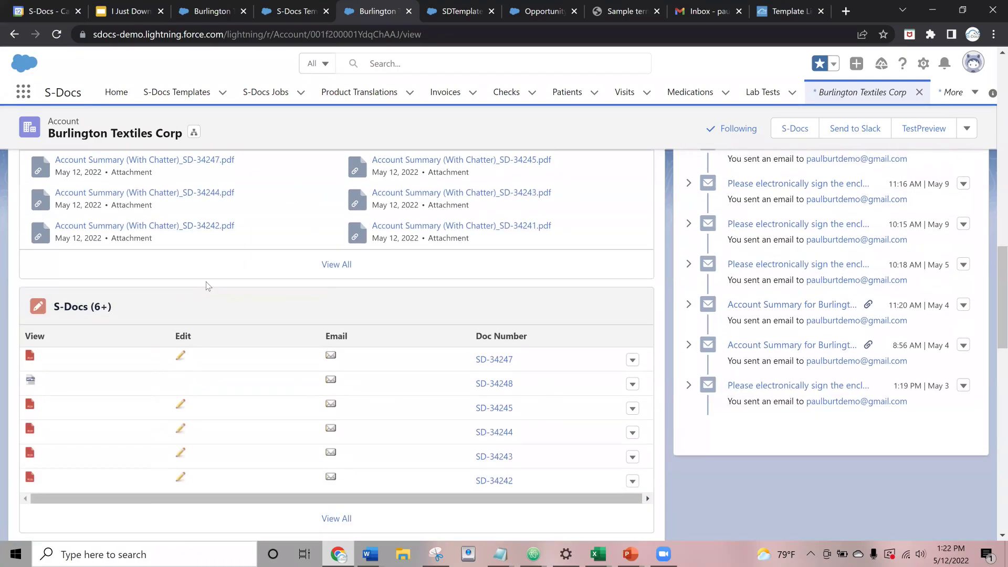
{"action": "scroll", "coordinate": [206, 286], "scroll_direction": "up", "scroll_amount": 2}
{"action": "scroll", "coordinate": [187, 363], "scroll_direction": "up", "scroll_amount": 1}
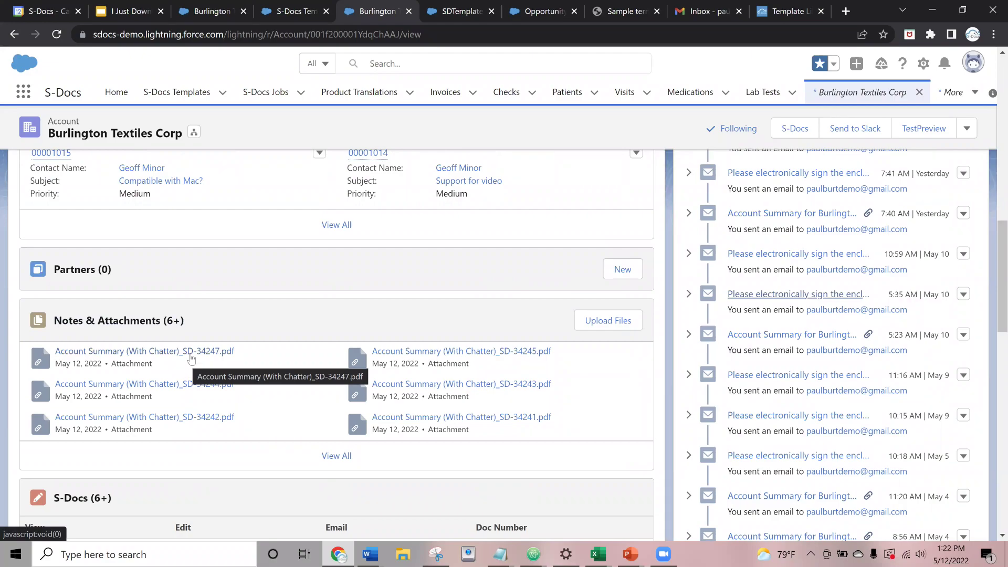
{"action": "scroll", "coordinate": [187, 362], "scroll_direction": "up", "scroll_amount": 4}
{"action": "scroll", "coordinate": [757, 325], "scroll_direction": "up", "scroll_amount": 3}
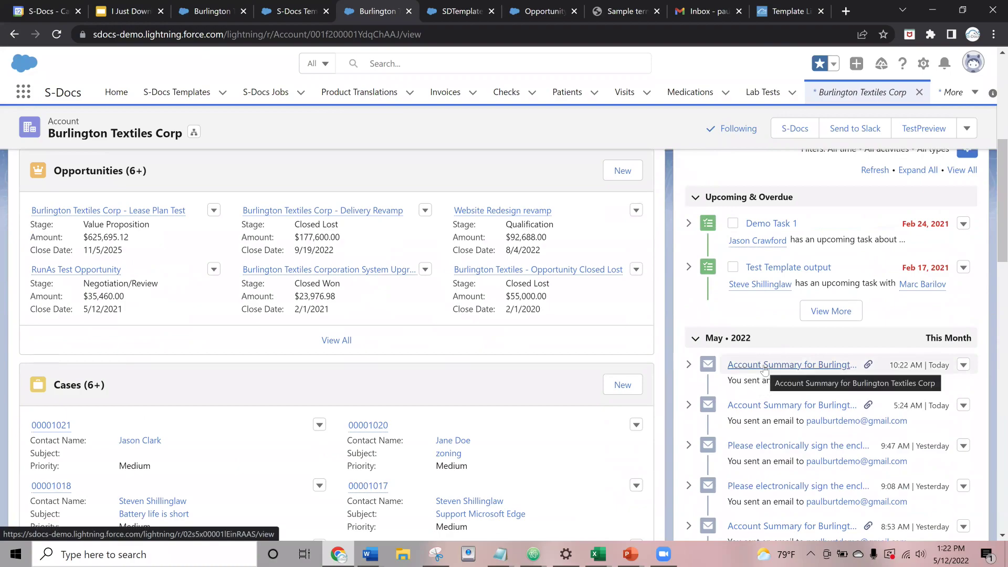
{"action": "scroll", "coordinate": [551, 363], "scroll_direction": "up", "scroll_amount": 6}
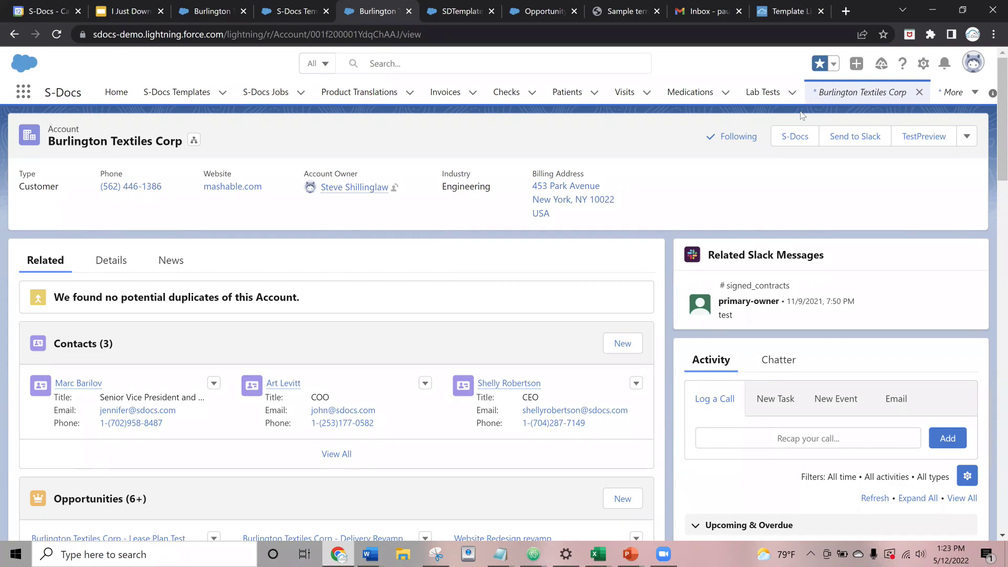
{"action": "left_click", "coordinate": [791, 137]}
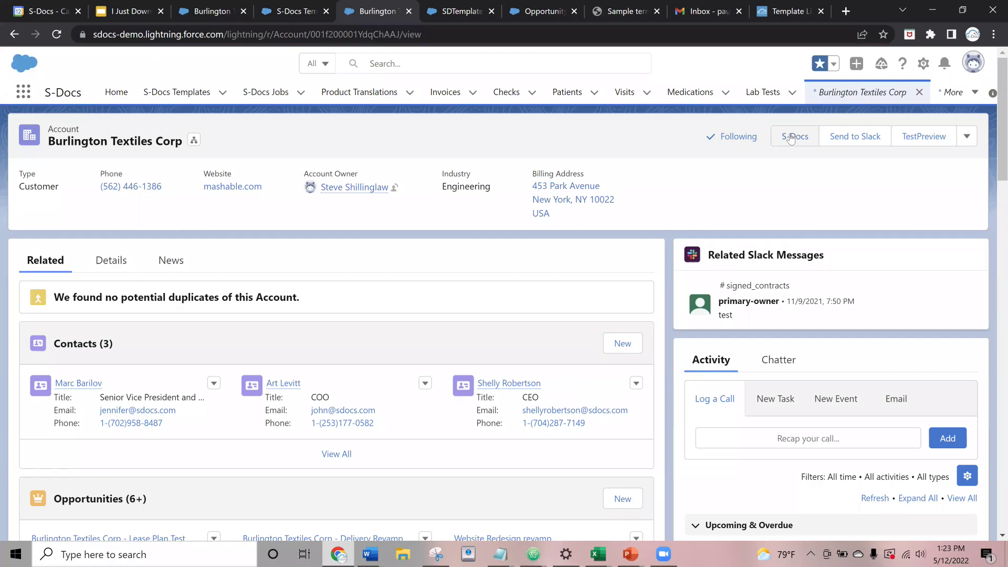
{"action": "left_click", "coordinate": [791, 138]}
{"action": "scroll", "coordinate": [472, 245], "scroll_direction": "down", "scroll_amount": 3}
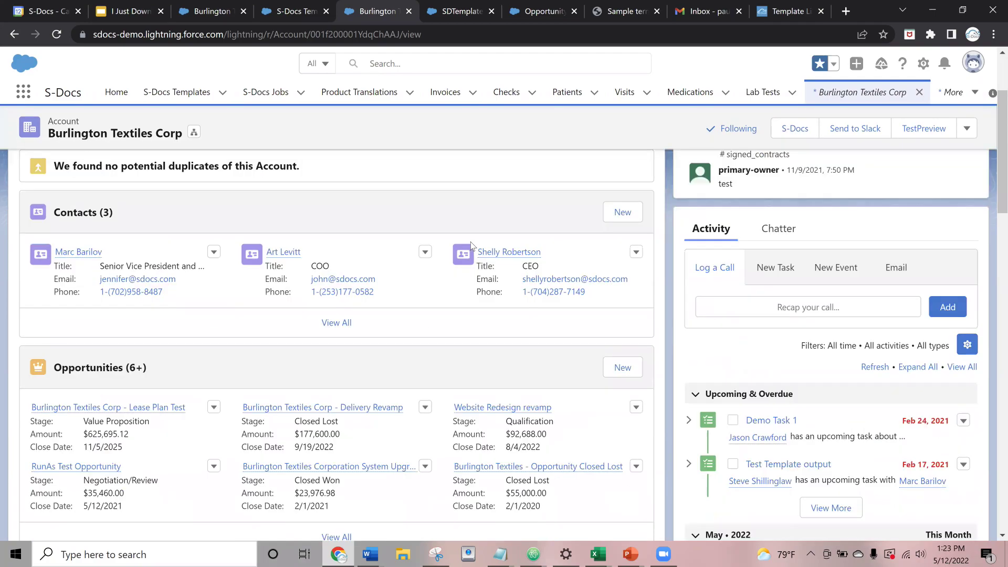
{"action": "scroll", "coordinate": [457, 273], "scroll_direction": "up", "scroll_amount": 3}
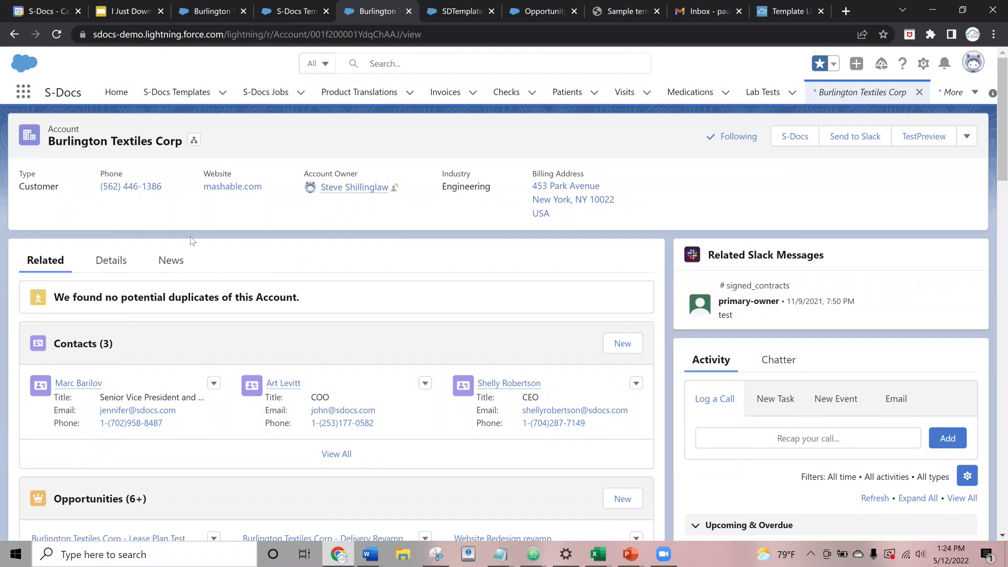
- Present slide 8 of the webinar deck full screen, then bring up the S-Docs Template Library page
{"action": "left_click", "coordinate": [126, 10]}
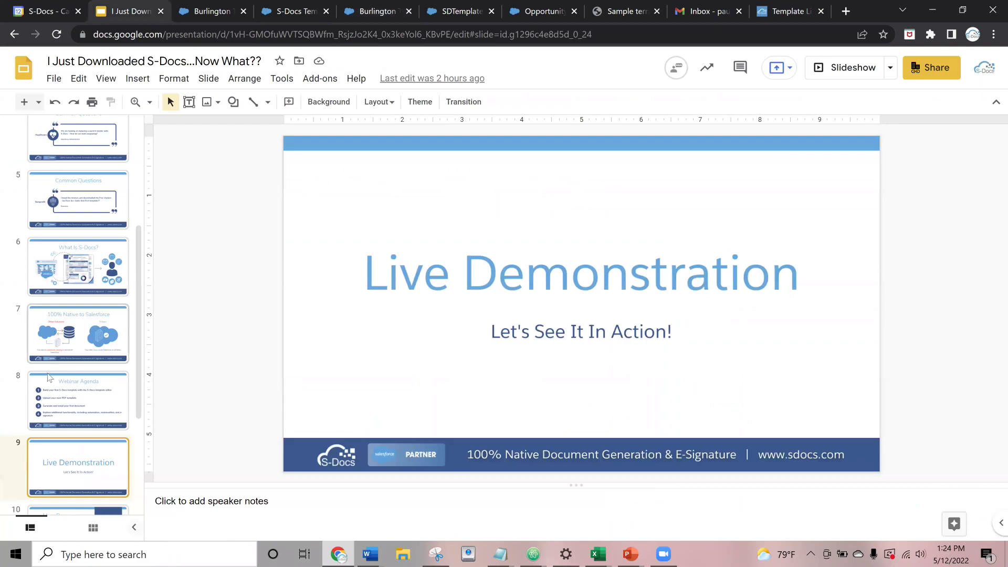
{"action": "left_click", "coordinate": [62, 427]}
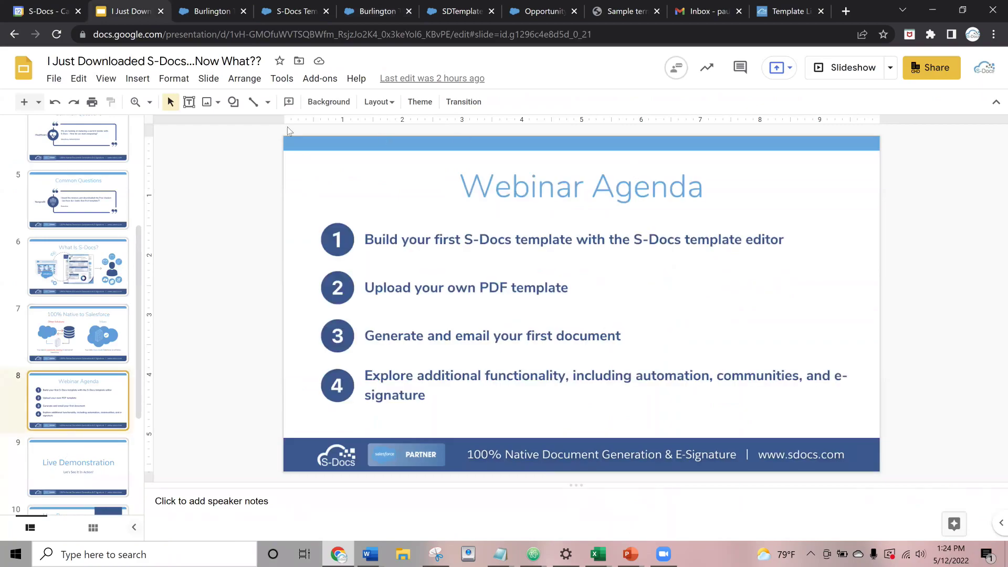
{"action": "left_click", "coordinate": [832, 68]}
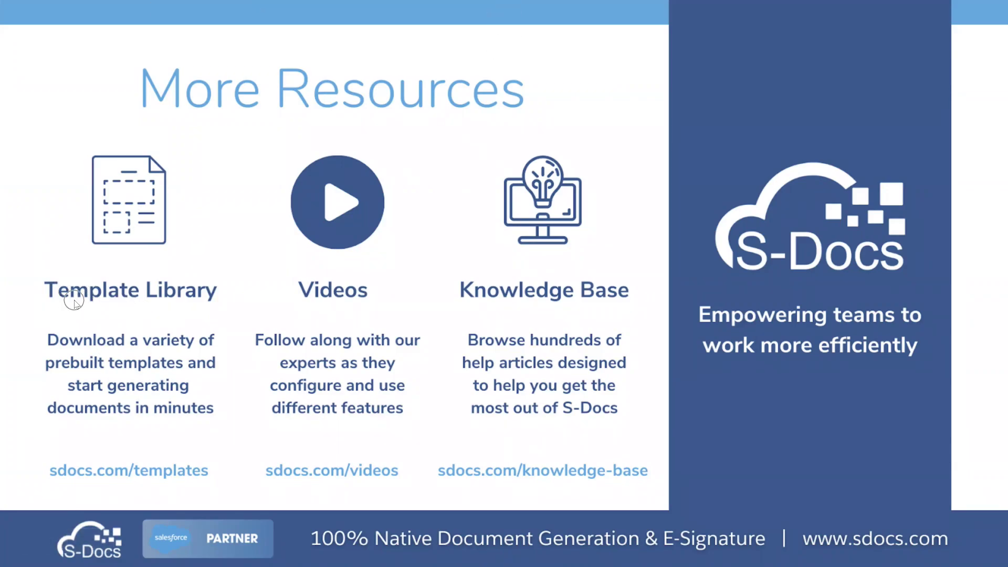
{"action": "key", "text": "Escape"}
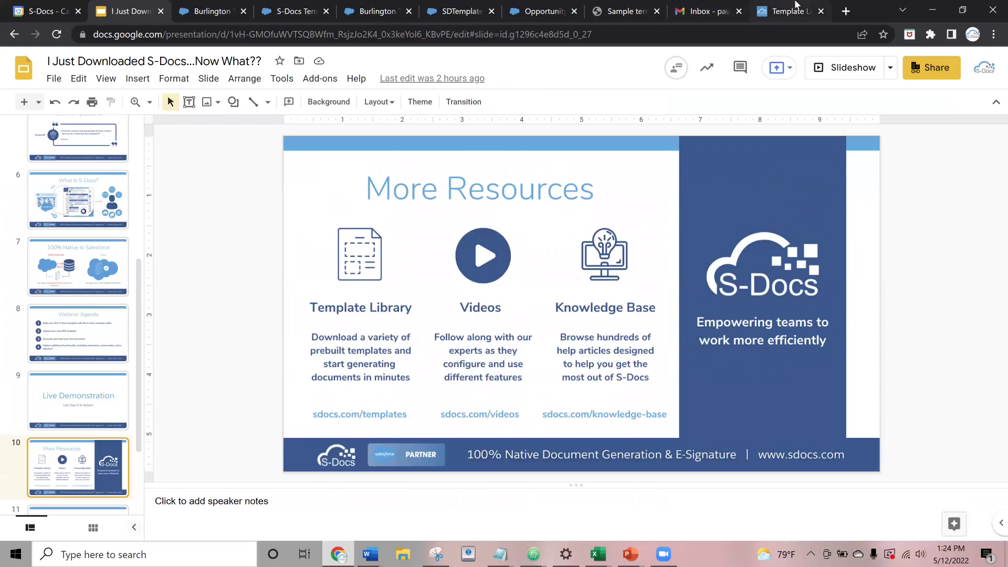
{"action": "left_click", "coordinate": [790, 11]}
{"action": "left_click_drag", "start_coordinate": [522, 7], "coordinate": [210, 10]}
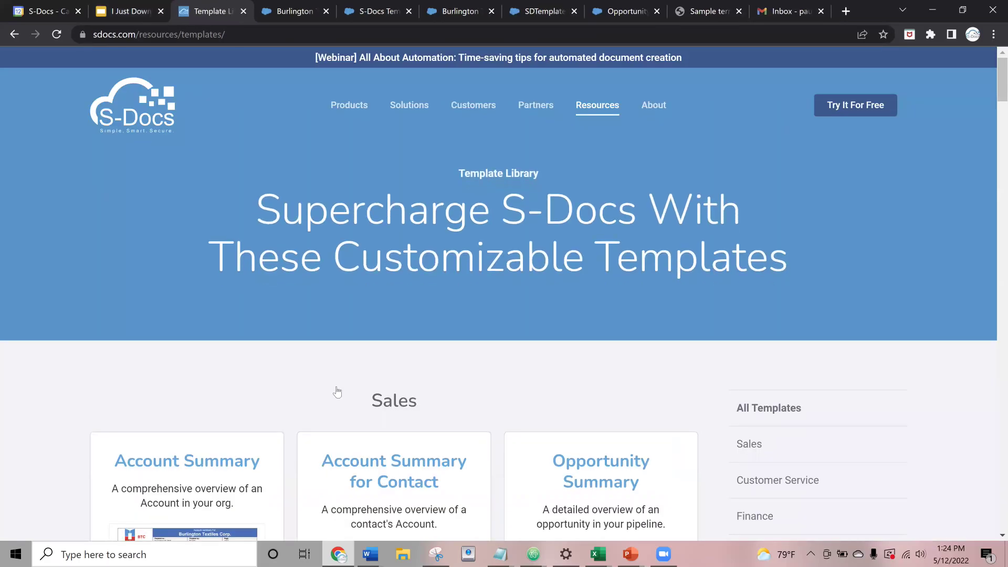
- Browse the sdocs.com template library categories, such as the Sales templates including Account Summary
{"action": "scroll", "coordinate": [335, 391], "scroll_direction": "down", "scroll_amount": 3}
{"action": "scroll", "coordinate": [336, 333], "scroll_direction": "down", "scroll_amount": 15}
{"action": "scroll", "coordinate": [328, 294], "scroll_direction": "up", "scroll_amount": 16}
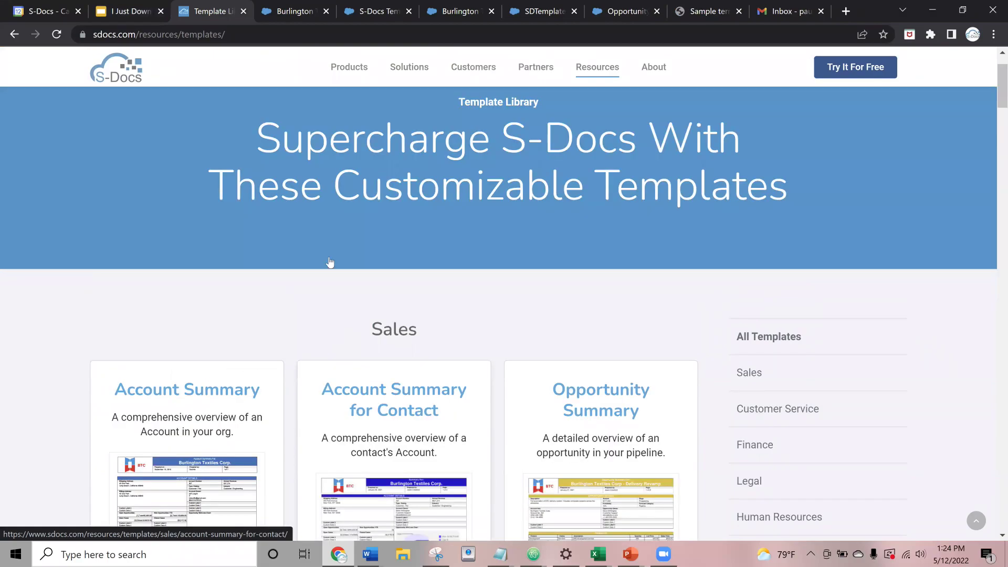
{"action": "scroll", "coordinate": [318, 257], "scroll_direction": "down", "scroll_amount": 3}
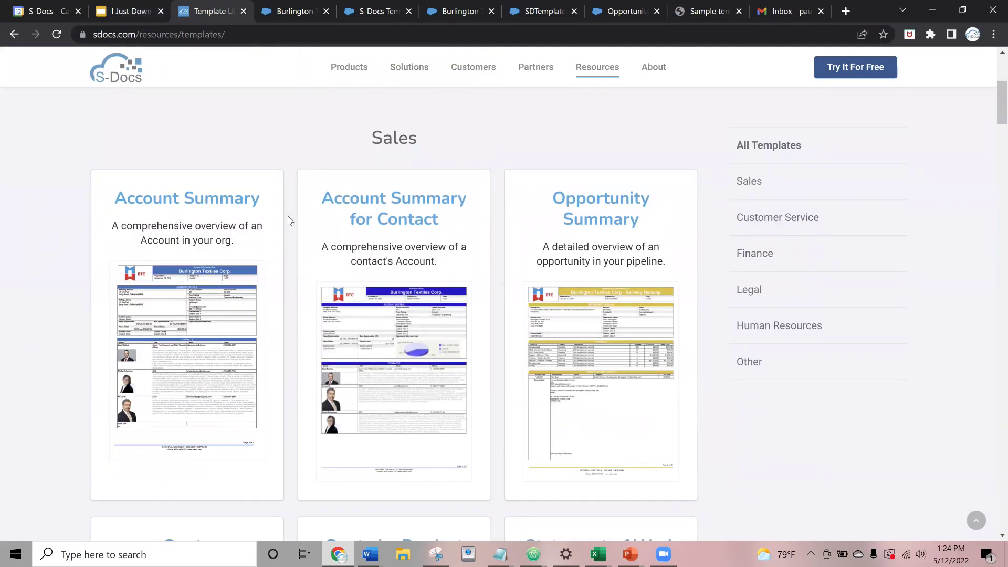
{"action": "scroll", "coordinate": [290, 219], "scroll_direction": "down", "scroll_amount": 3}
{"action": "scroll", "coordinate": [291, 219], "scroll_direction": "up", "scroll_amount": 3}
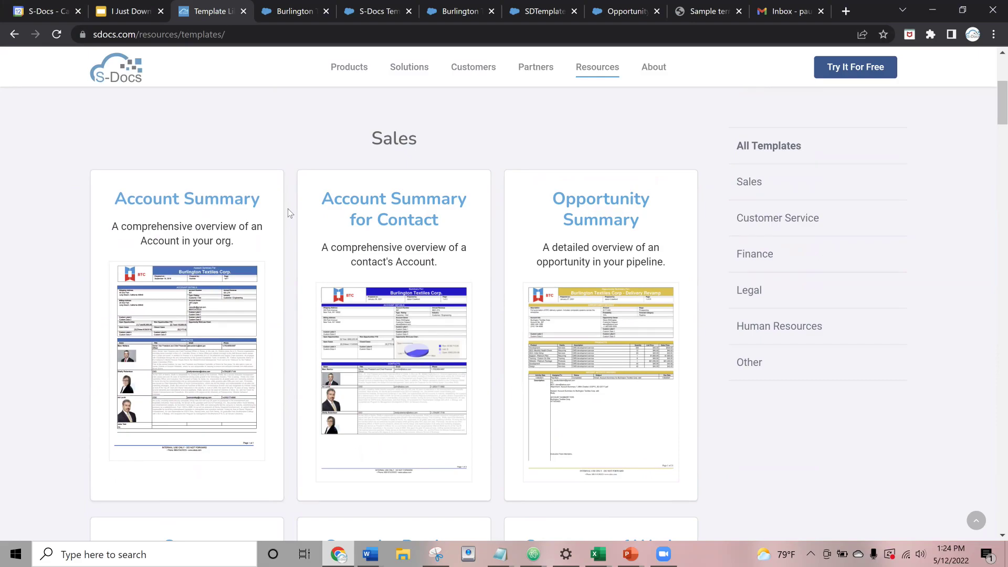
{"action": "scroll", "coordinate": [309, 222], "scroll_direction": "down", "scroll_amount": 12}
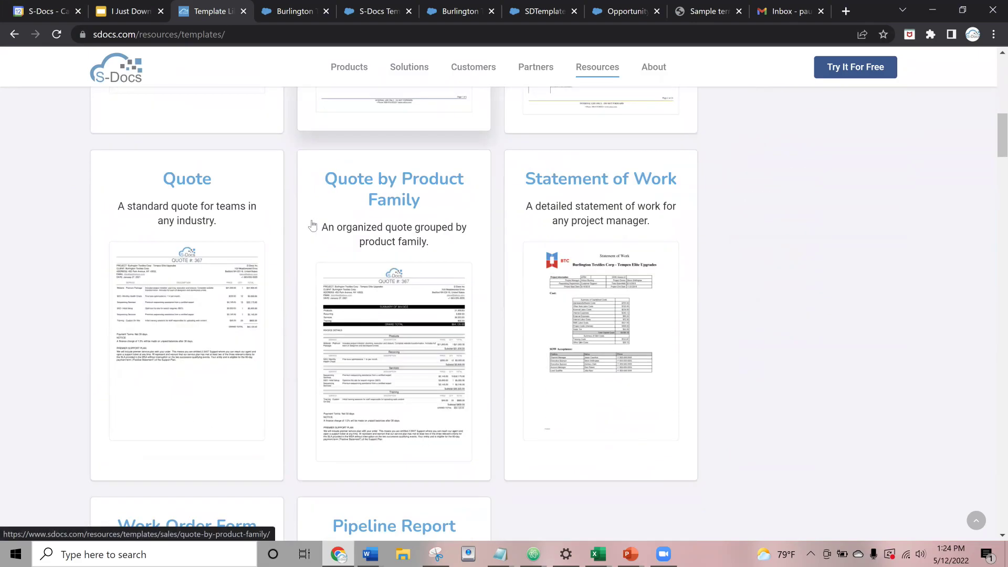
{"action": "scroll", "coordinate": [313, 225], "scroll_direction": "up", "scroll_amount": 10}
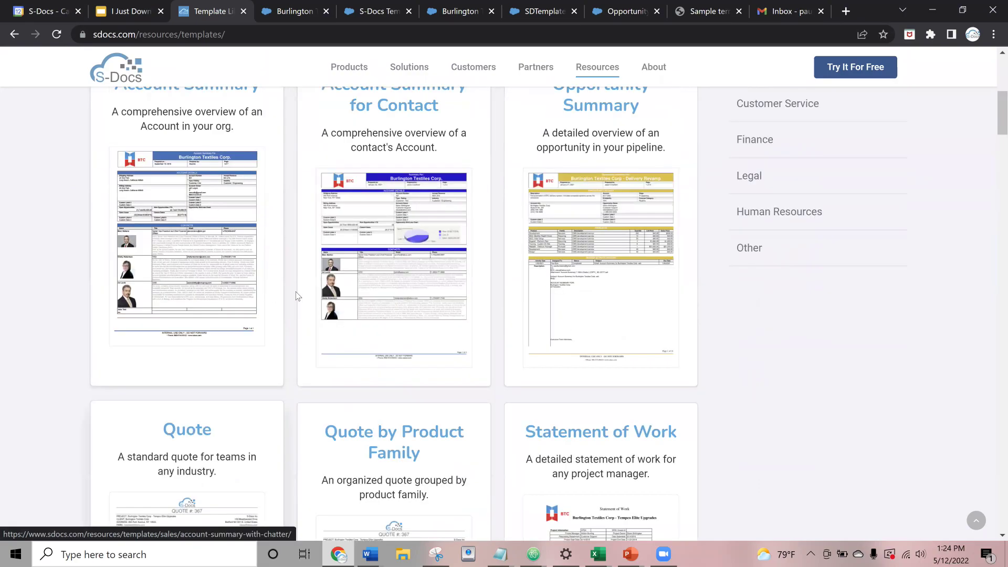
{"action": "scroll", "coordinate": [309, 275], "scroll_direction": "down", "scroll_amount": 20}
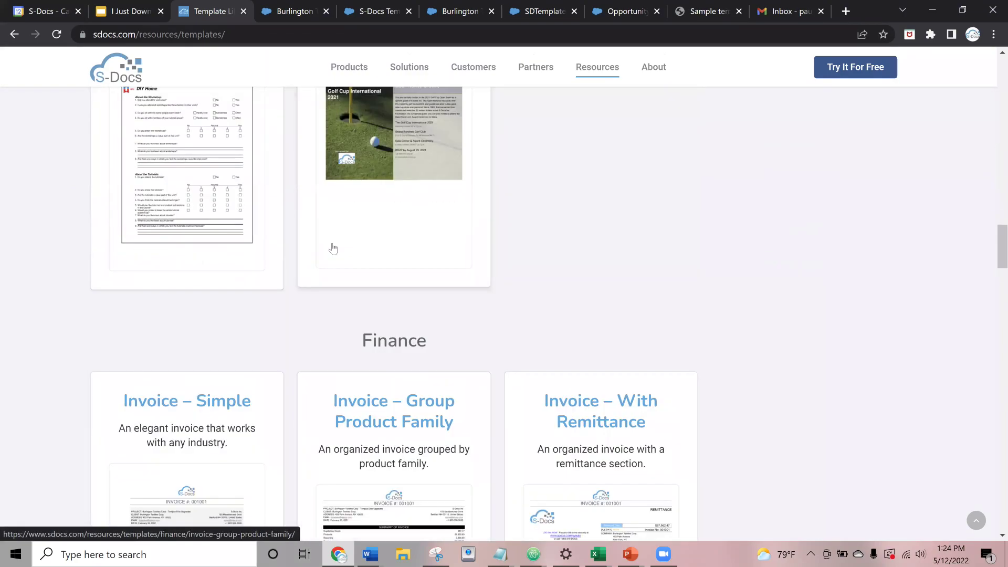
{"action": "scroll", "coordinate": [347, 226], "scroll_direction": "down", "scroll_amount": 20}
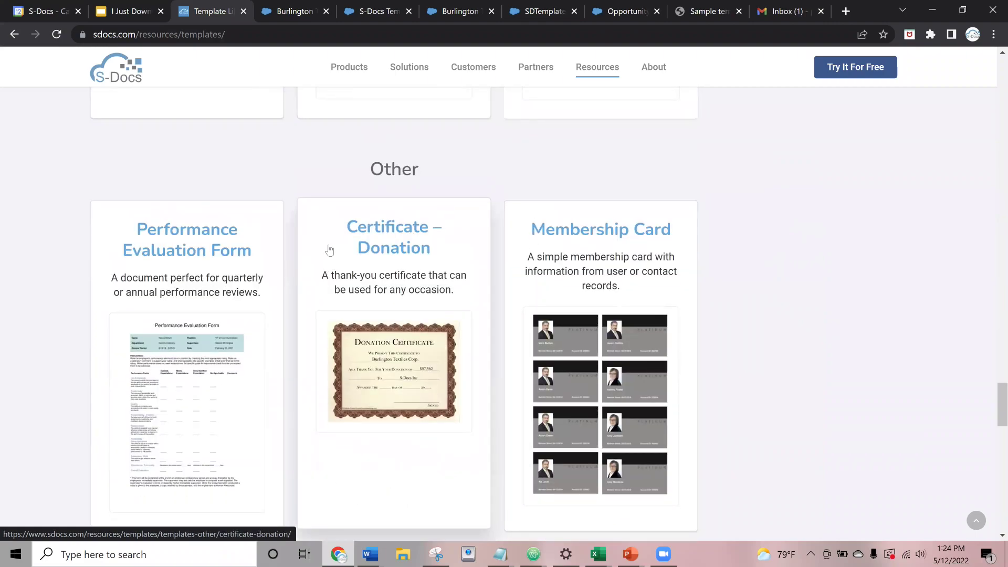
- Return to the top of the library and restart the webinar slideshow on the More Resources slide
{"action": "scroll", "coordinate": [325, 250], "scroll_direction": "up", "scroll_amount": 10}
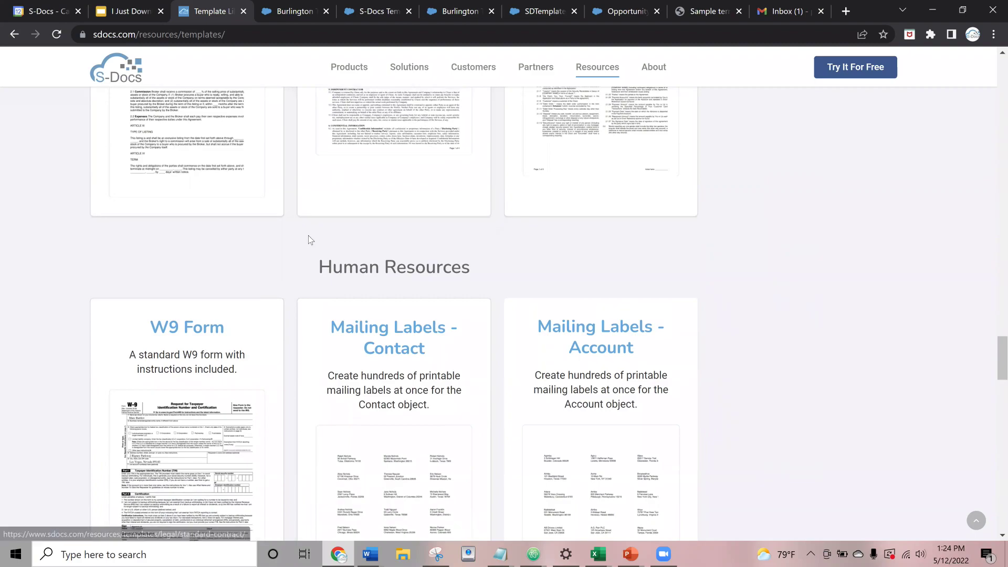
{"action": "scroll", "coordinate": [309, 240], "scroll_direction": "up", "scroll_amount": 1}
{"action": "scroll", "coordinate": [309, 240], "scroll_direction": "up", "scroll_amount": 4}
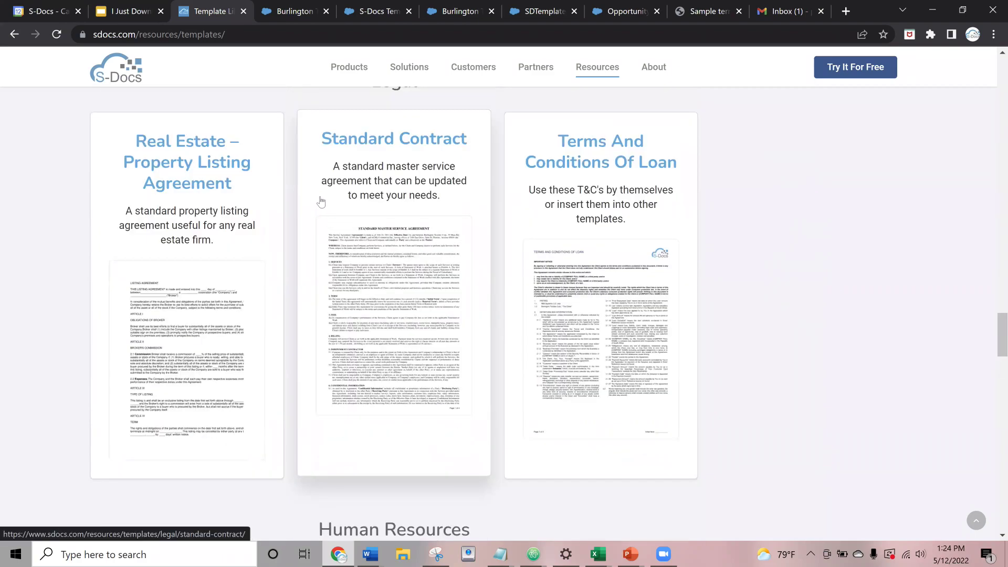
{"action": "left_click", "coordinate": [130, 5]}
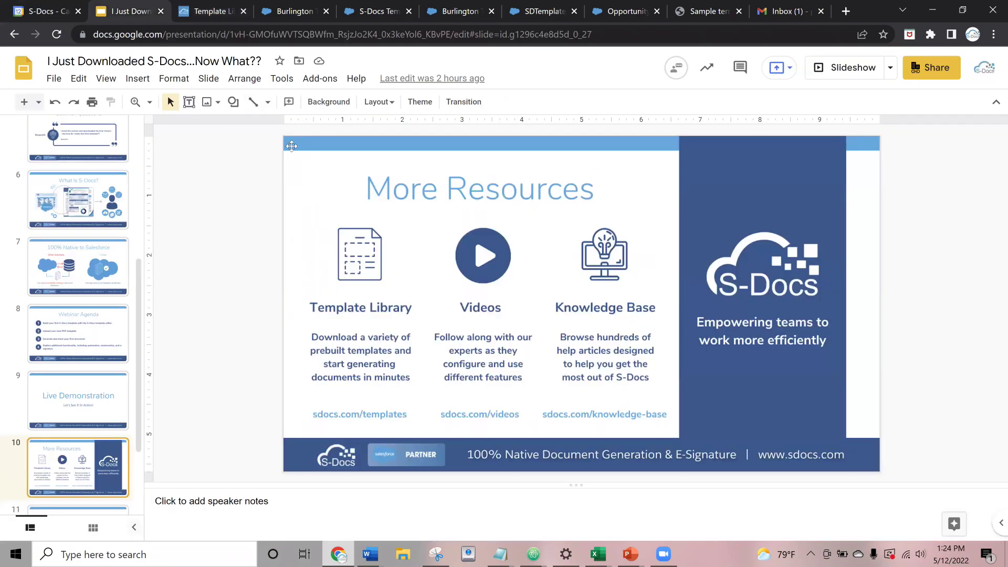
{"action": "left_click", "coordinate": [855, 71]}
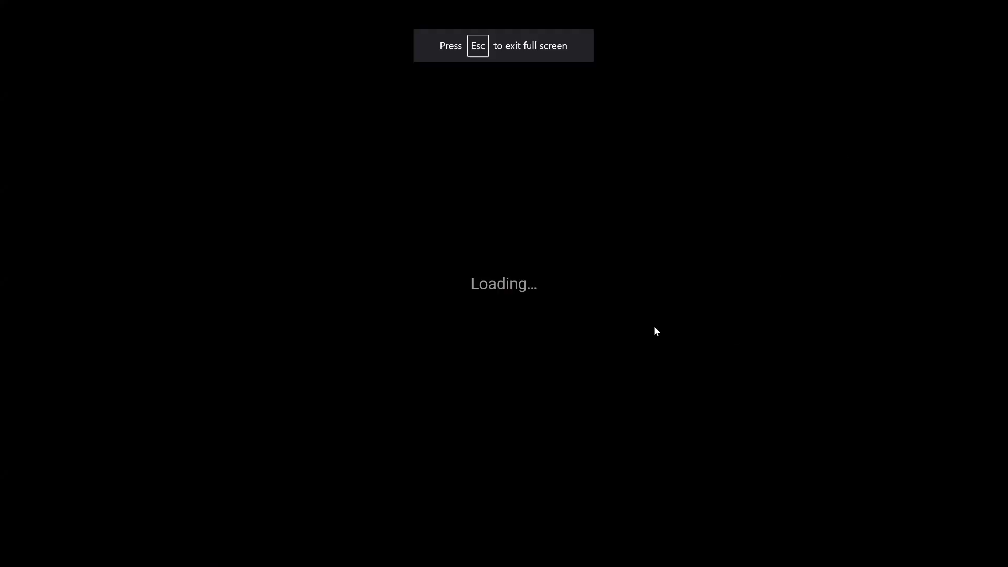